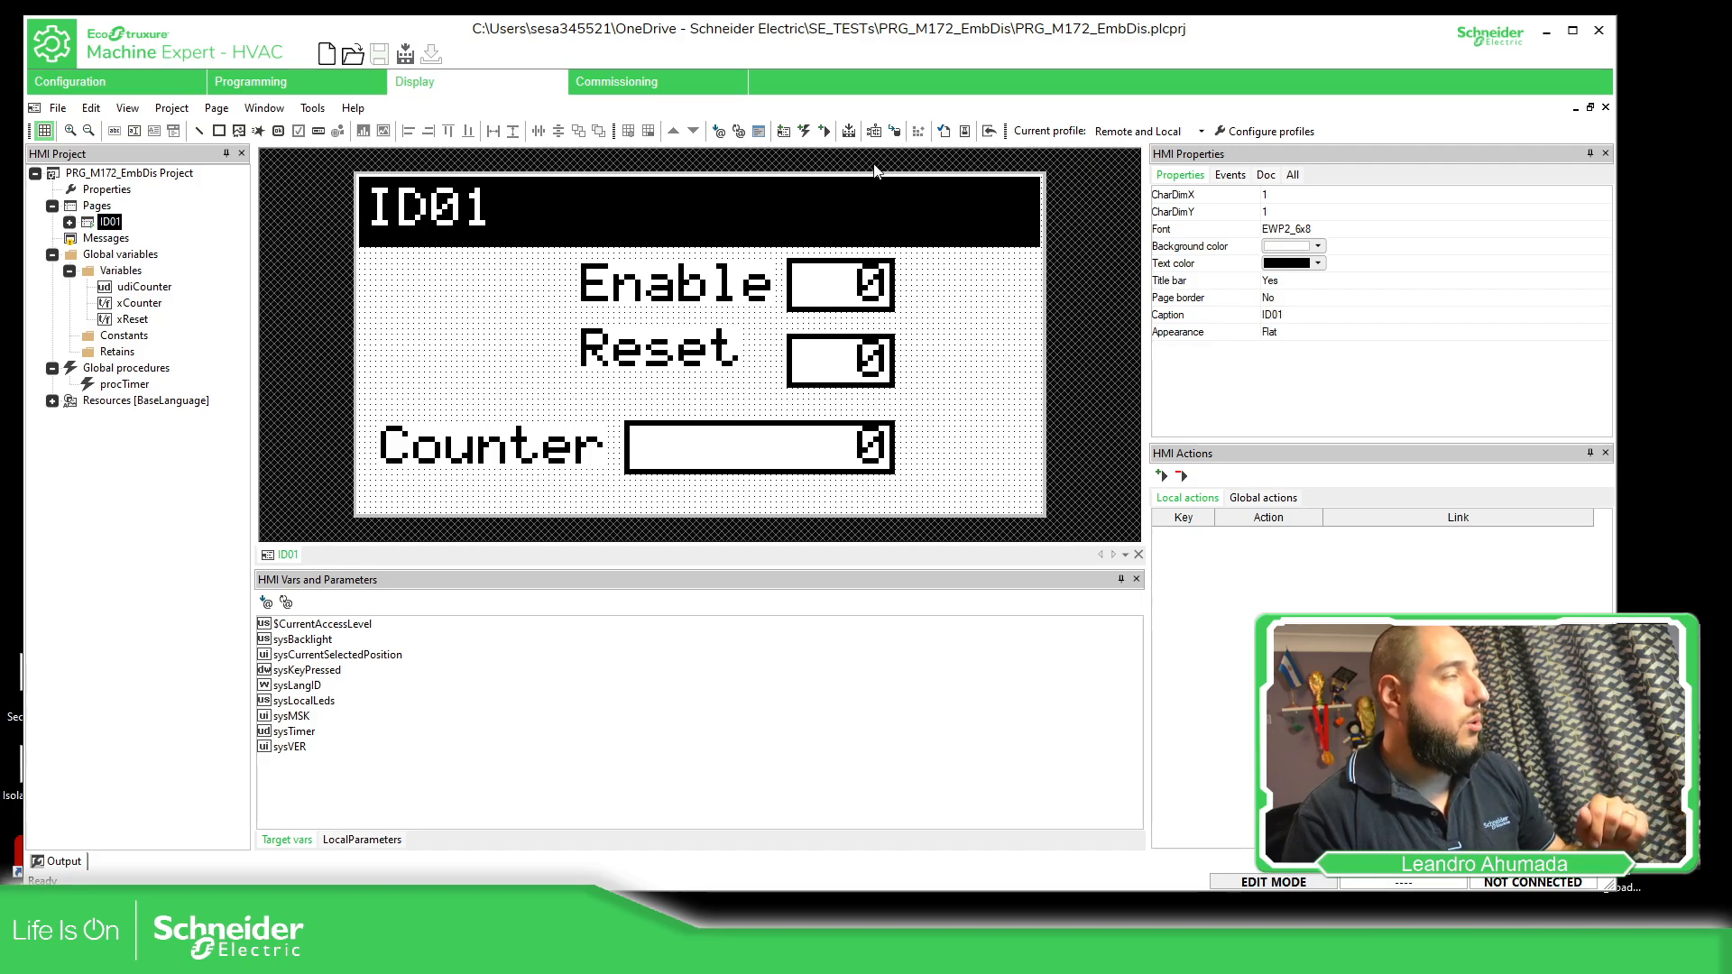
Open the communication setup for the project from the programming workspace.
click(368, 95)
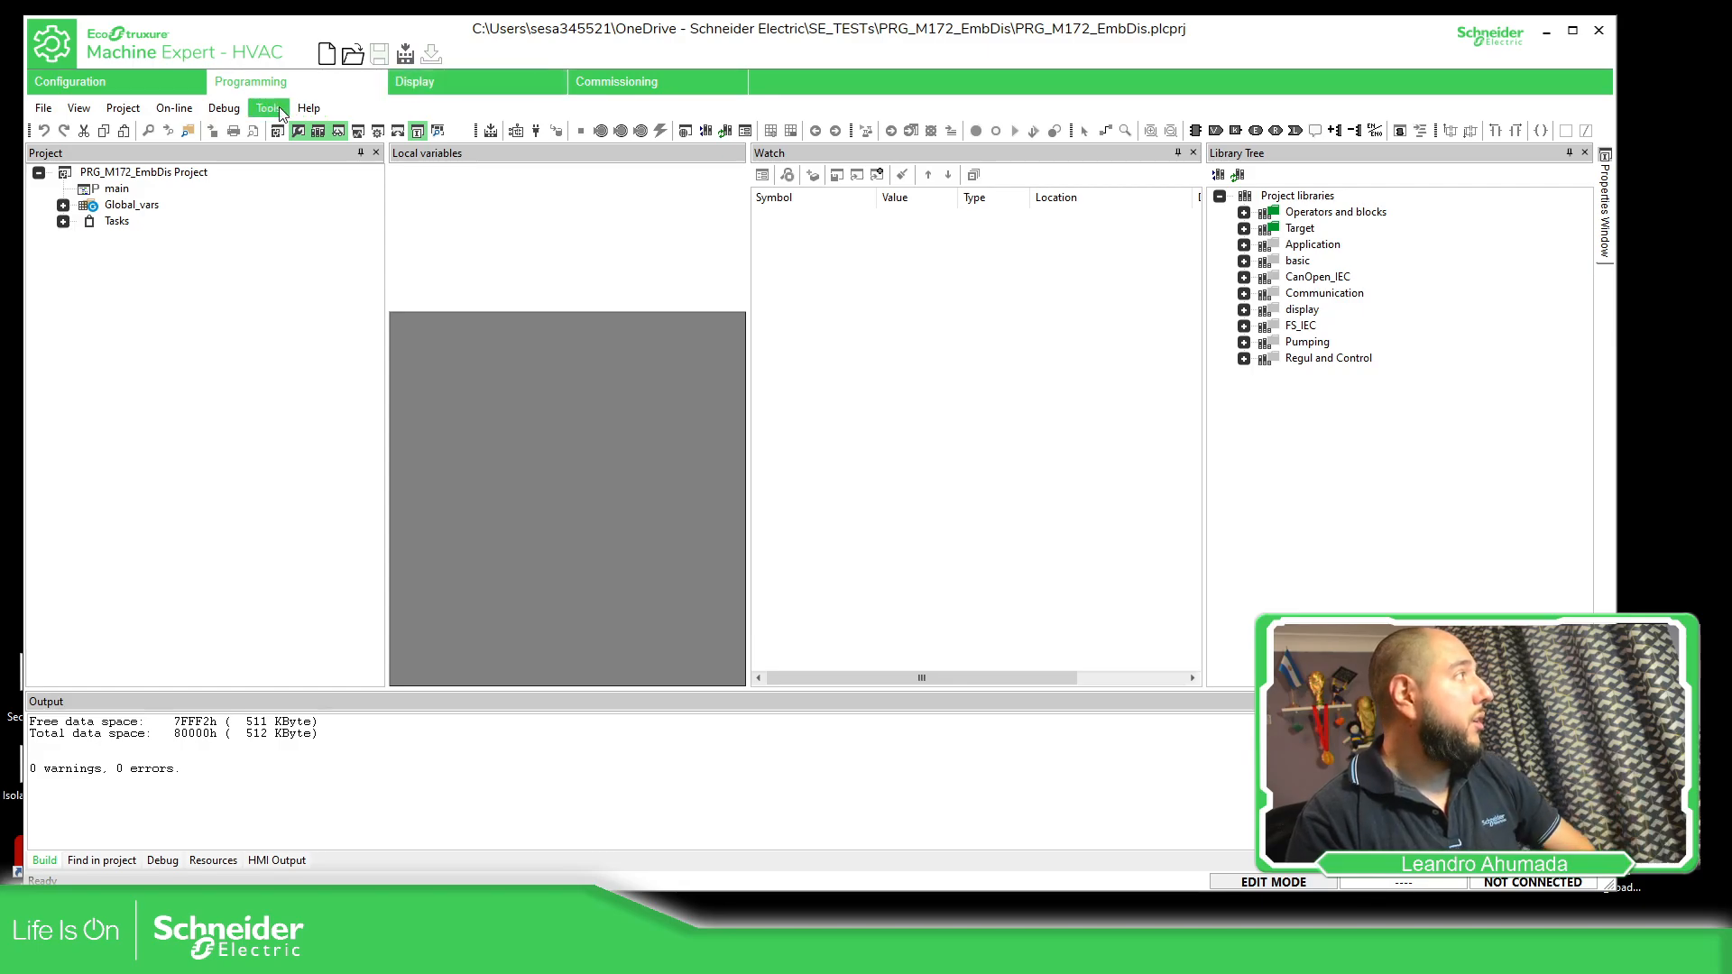
click(174, 108)
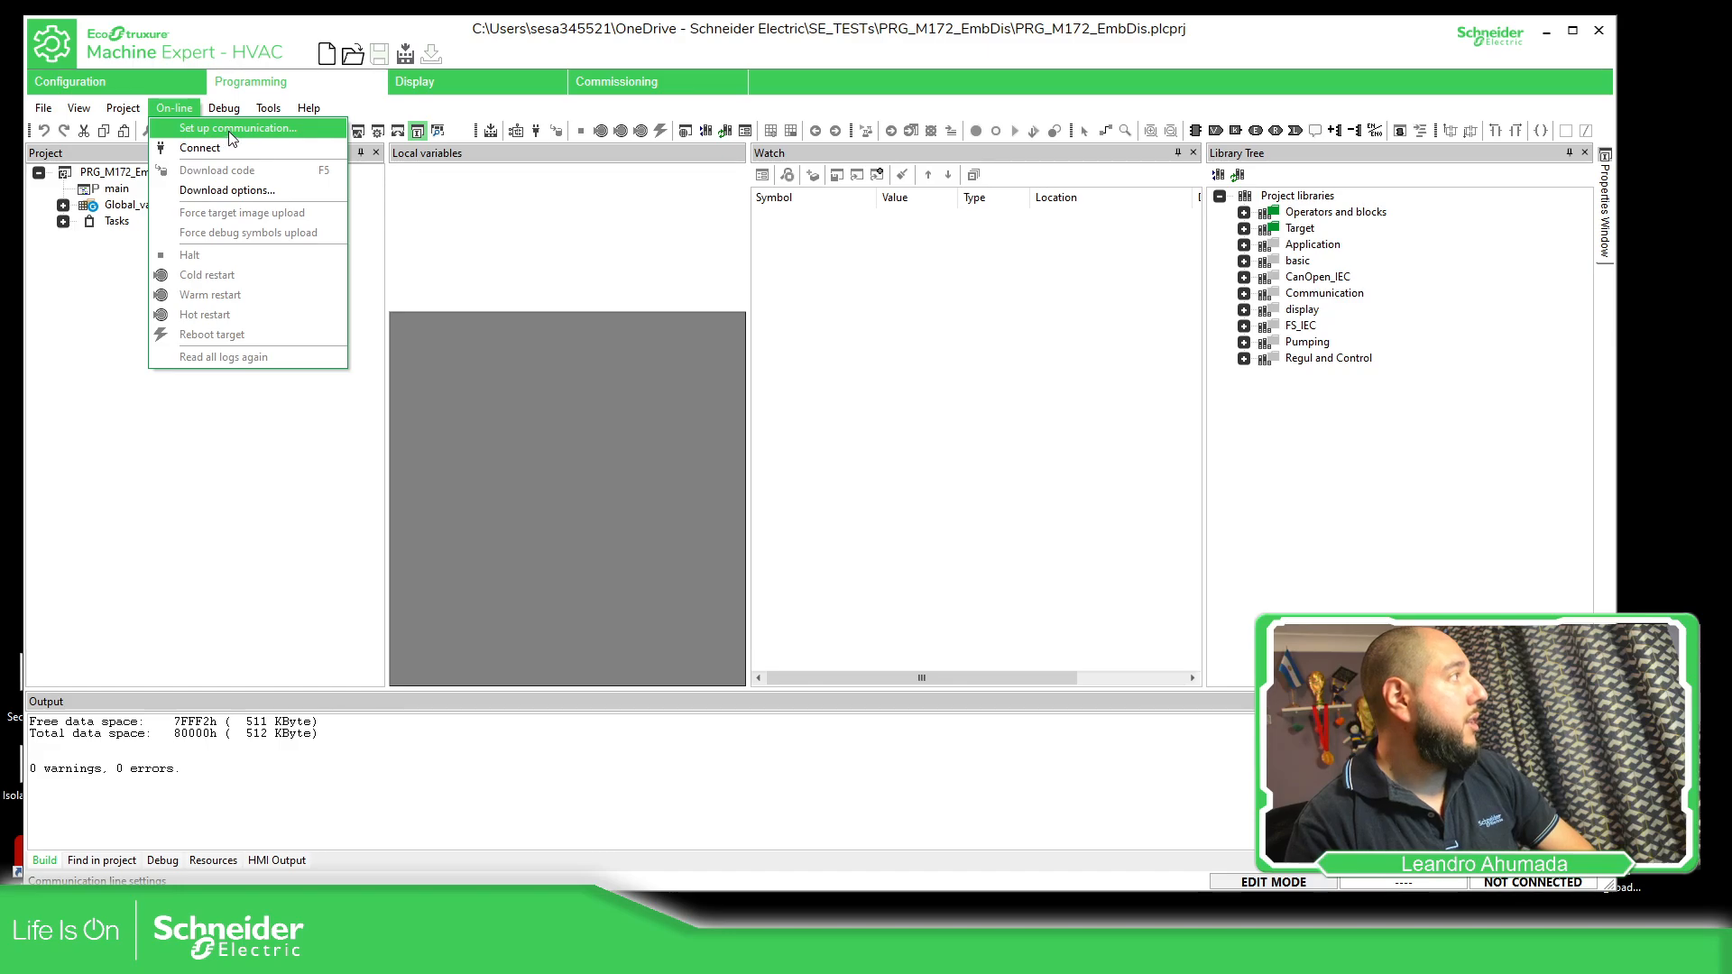
click(232, 130)
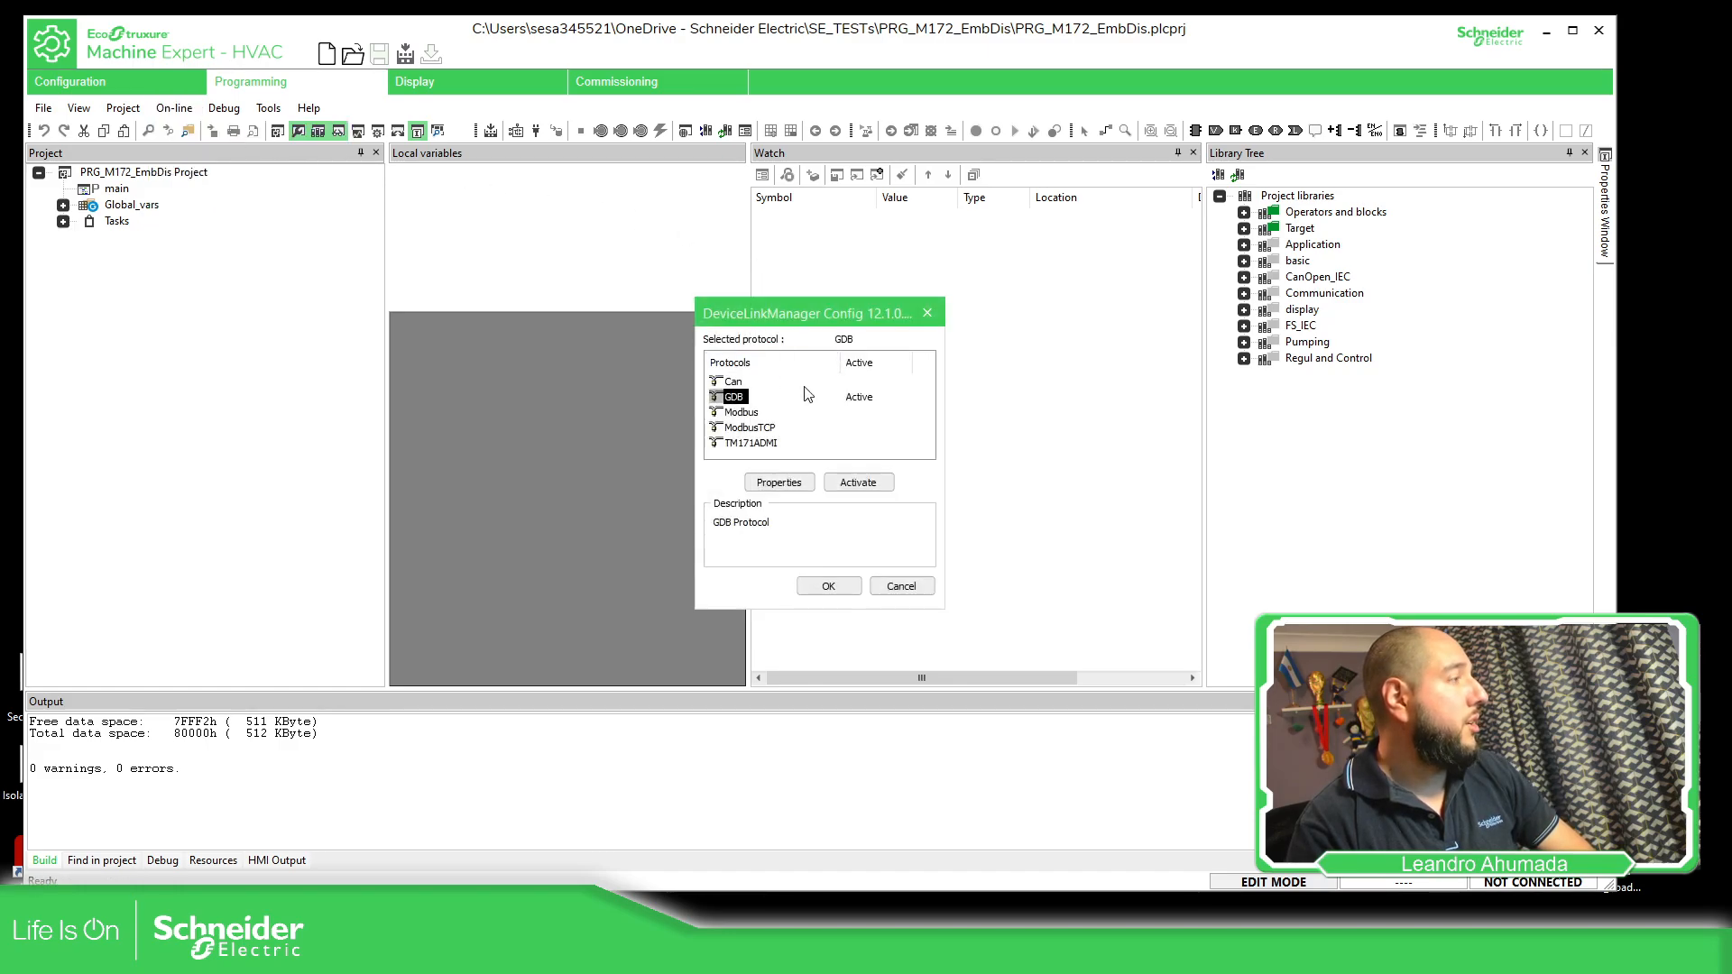
Activate the ModbusTCP protocol, inspect its IP and port properties, and cancel out of them.
click(765, 428)
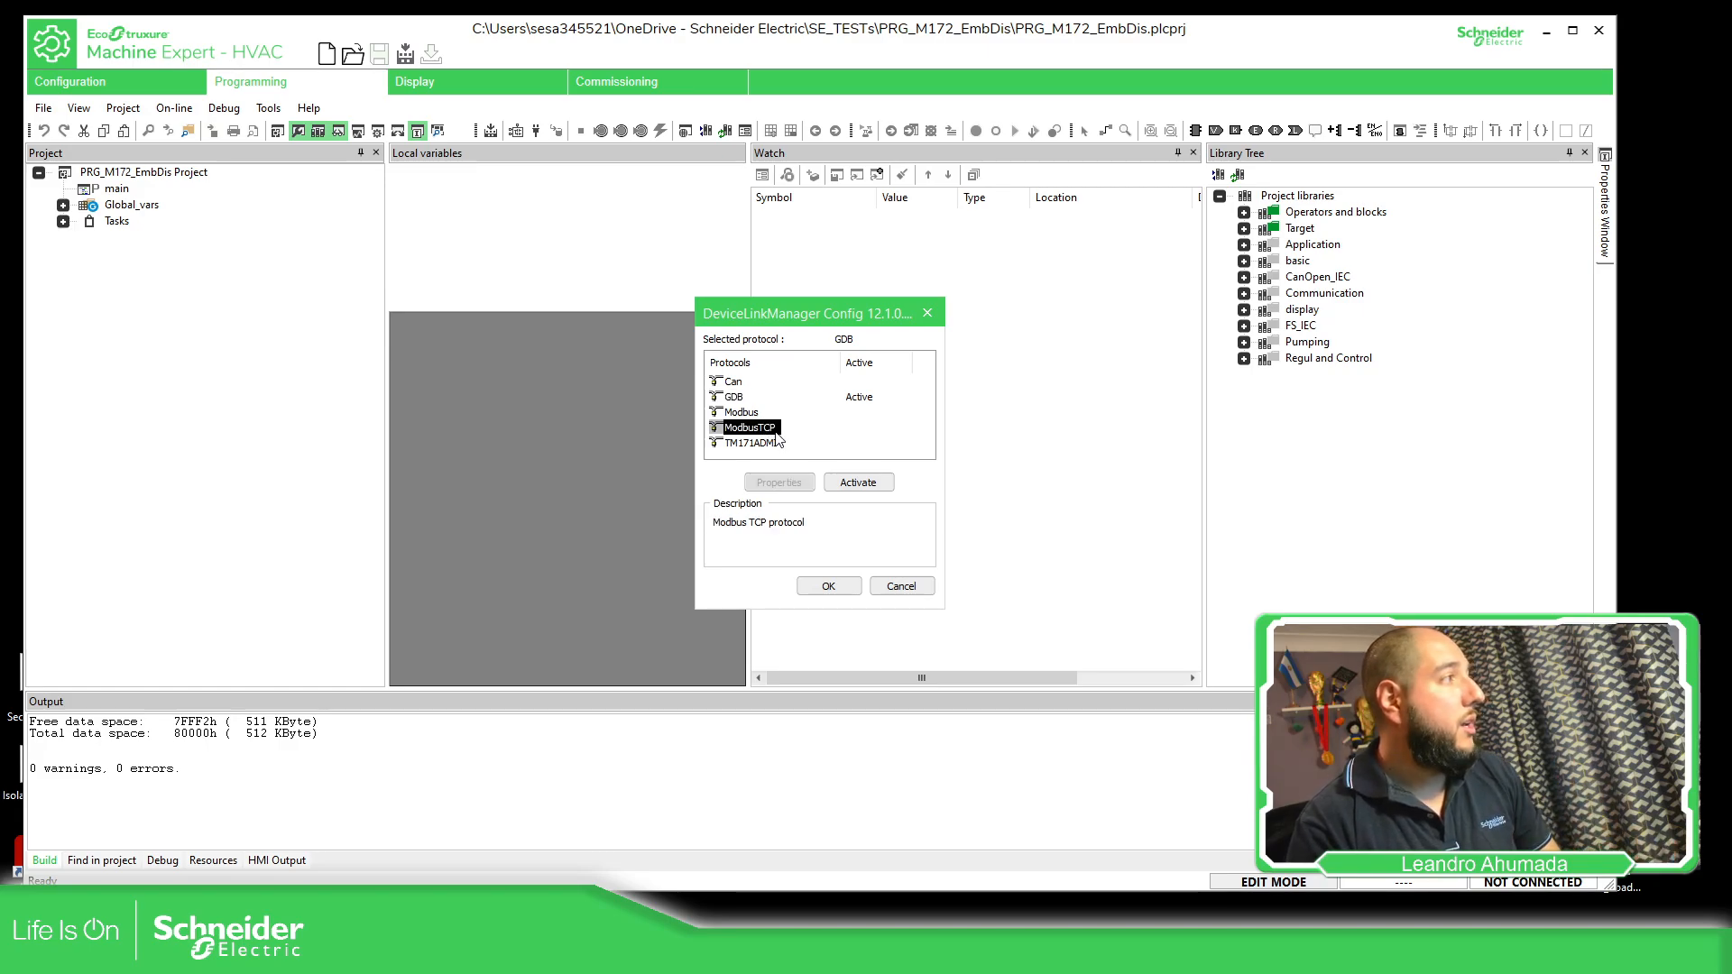
click(848, 484)
click(780, 483)
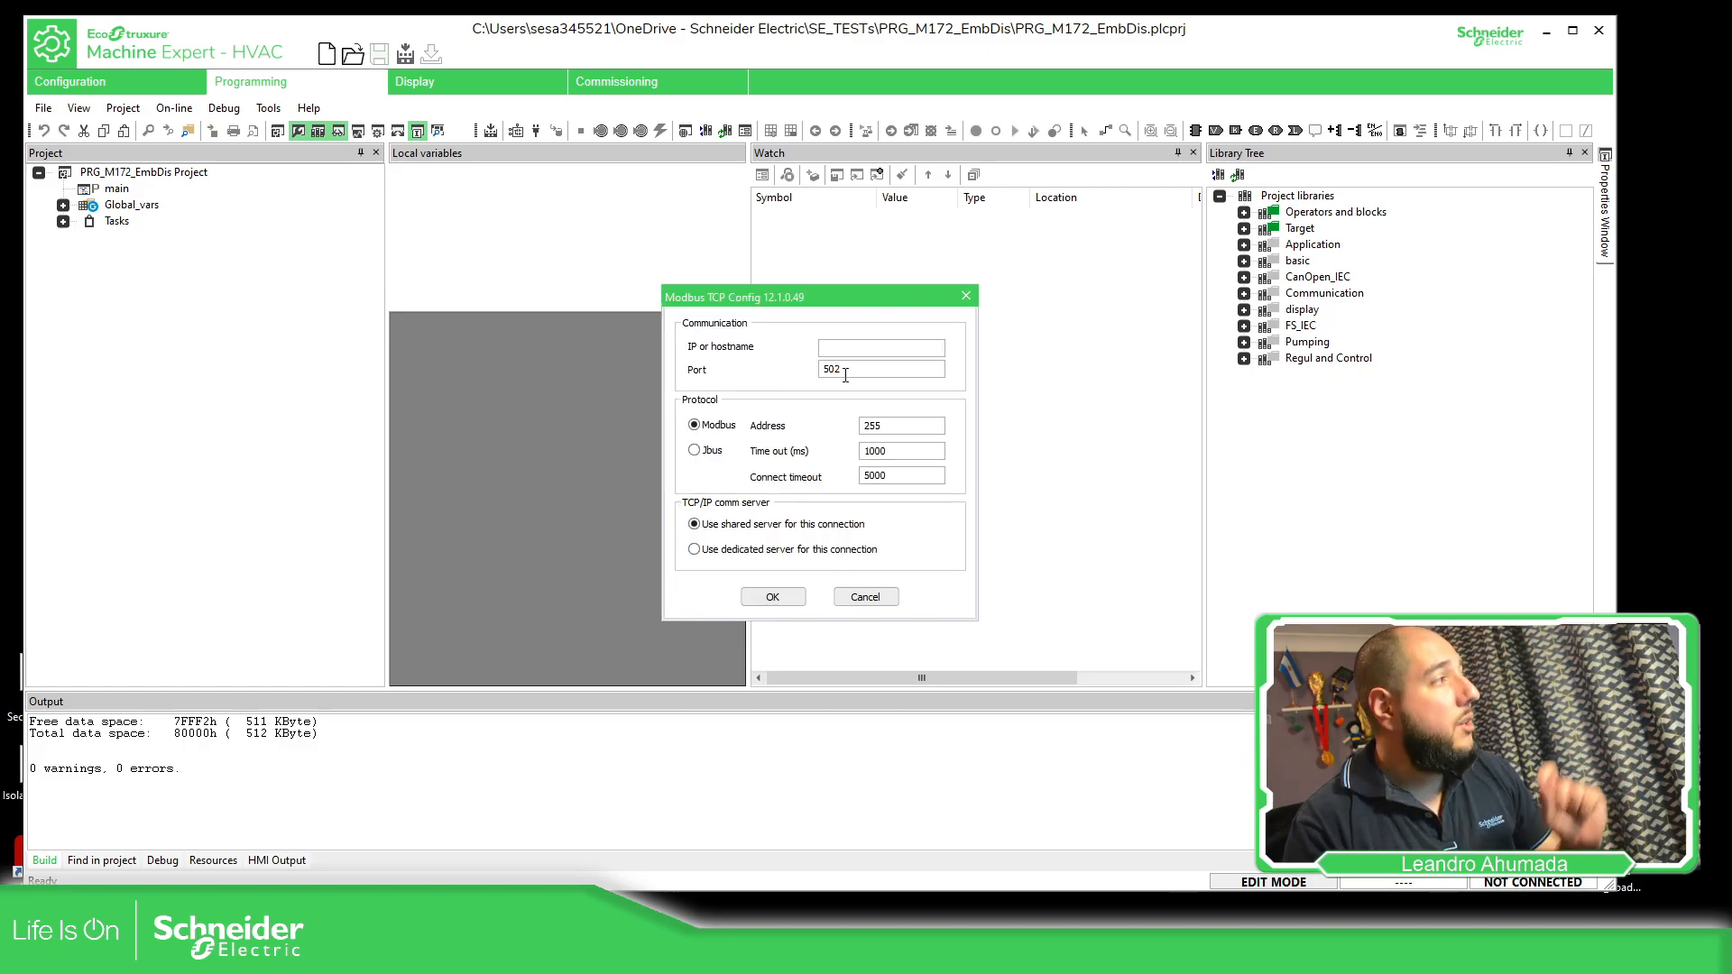
drag(845, 375, 820, 373)
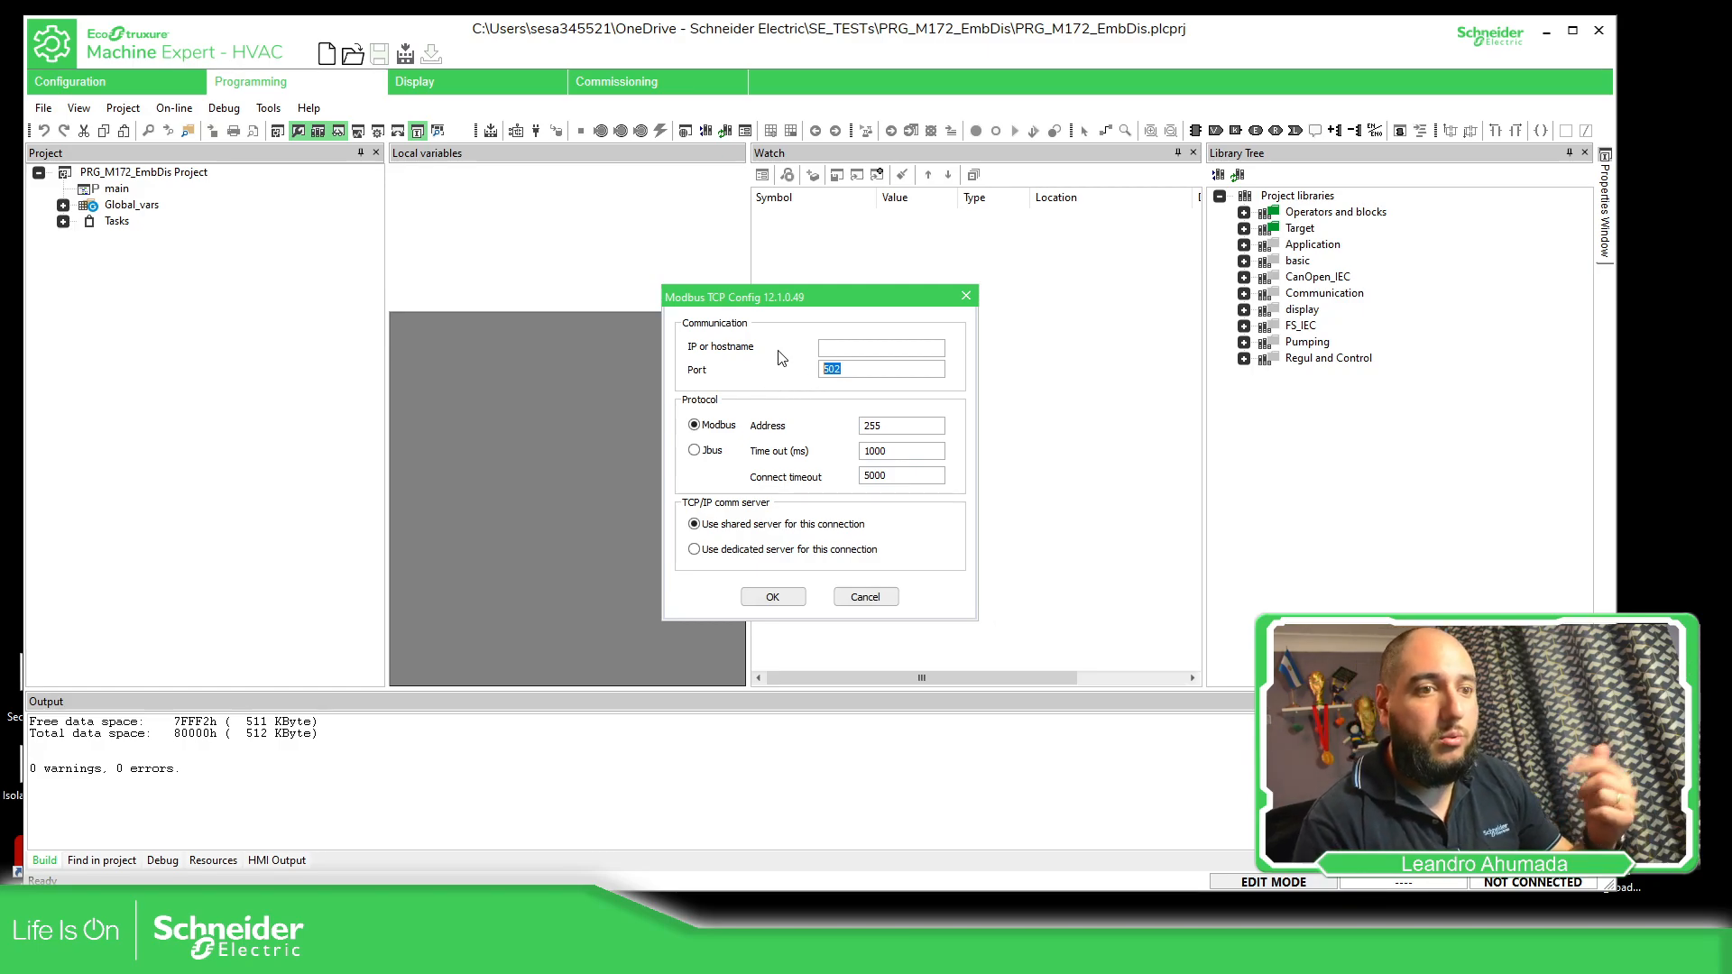
click(860, 599)
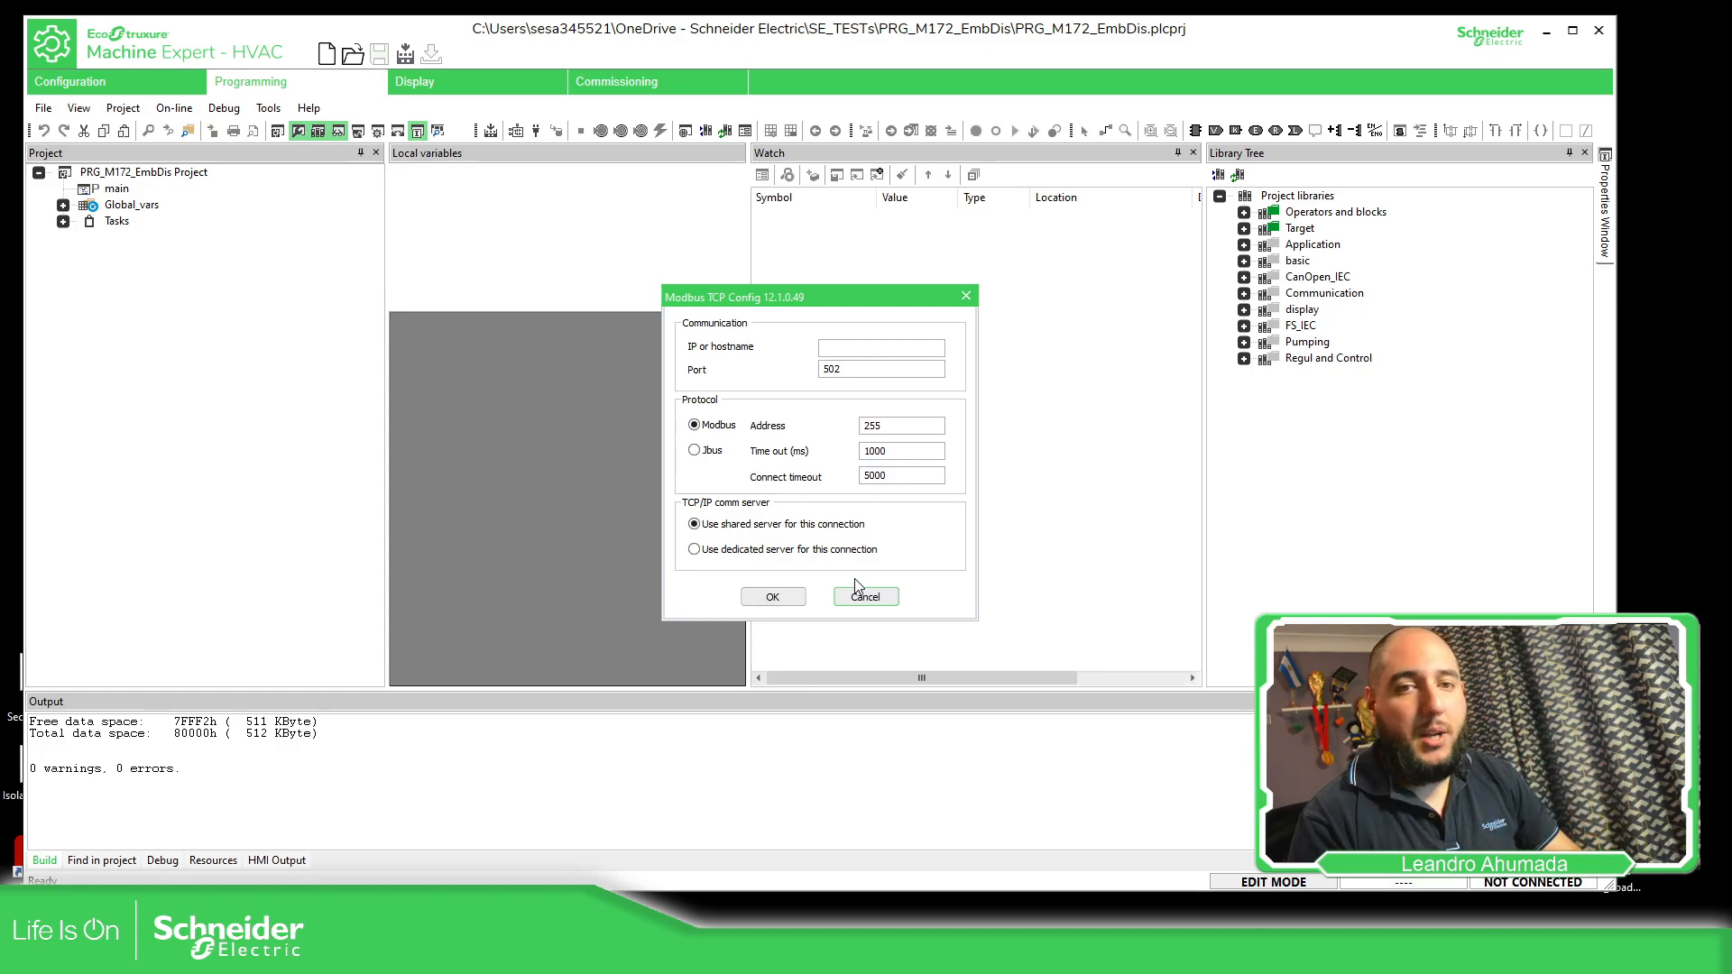
click(862, 596)
Activate the Modbus protocol and open its properties to view the available communication ports.
click(748, 417)
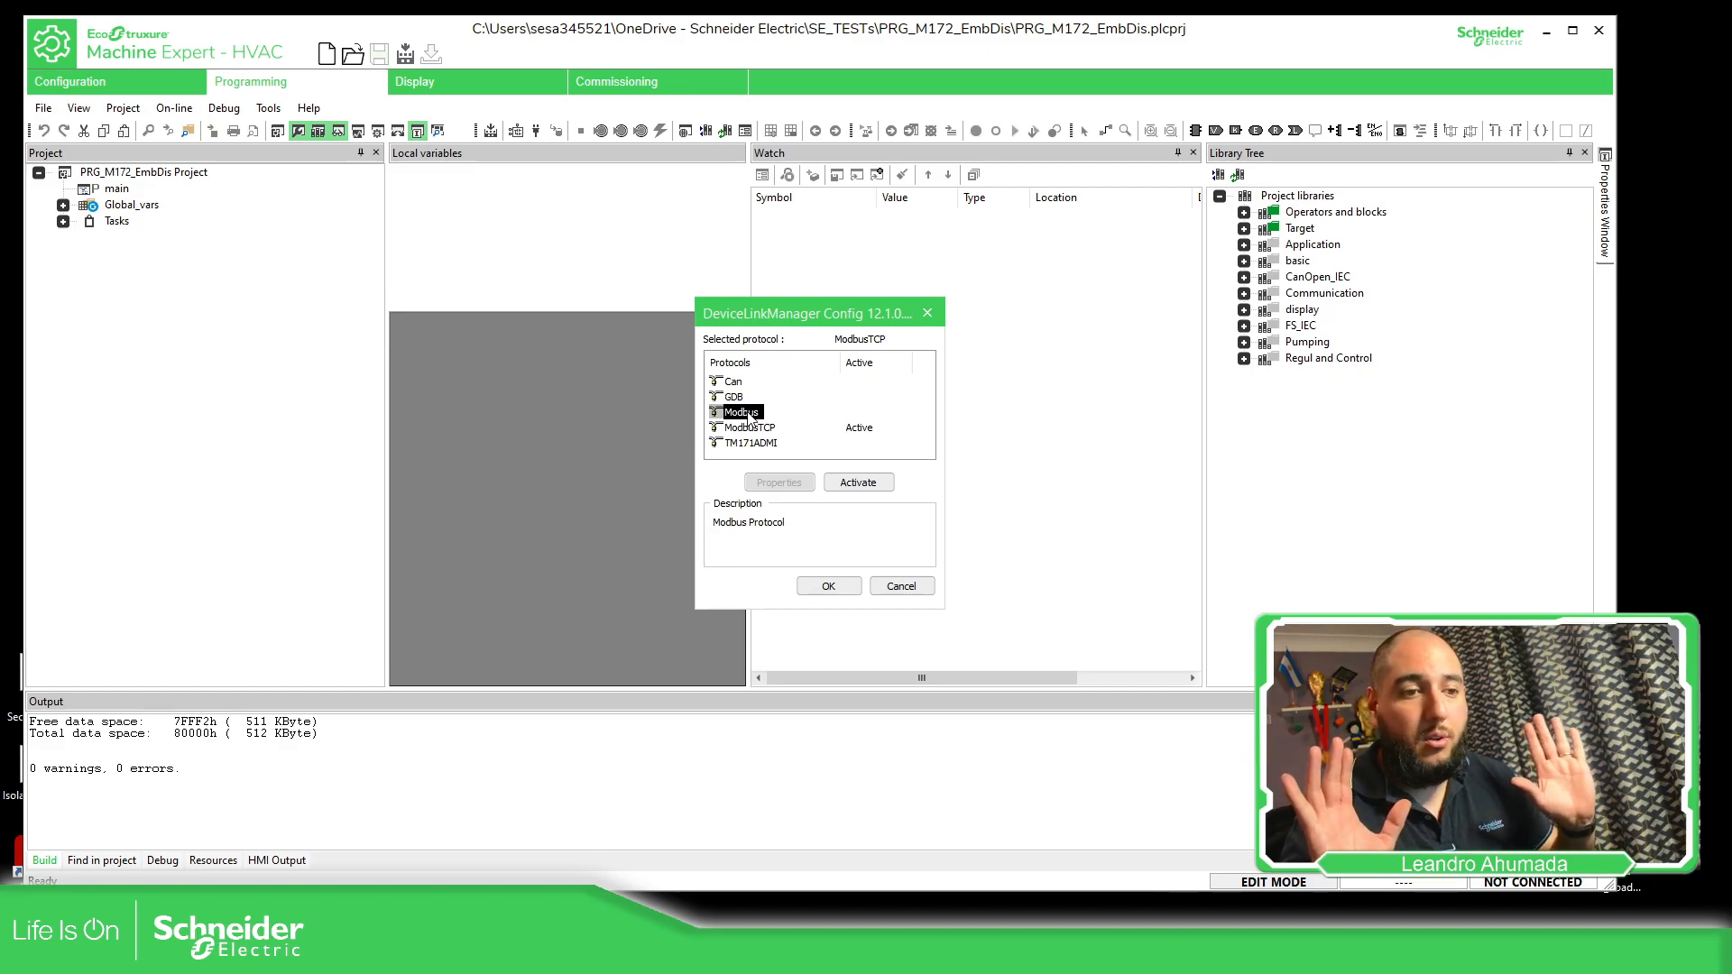
click(859, 485)
click(805, 485)
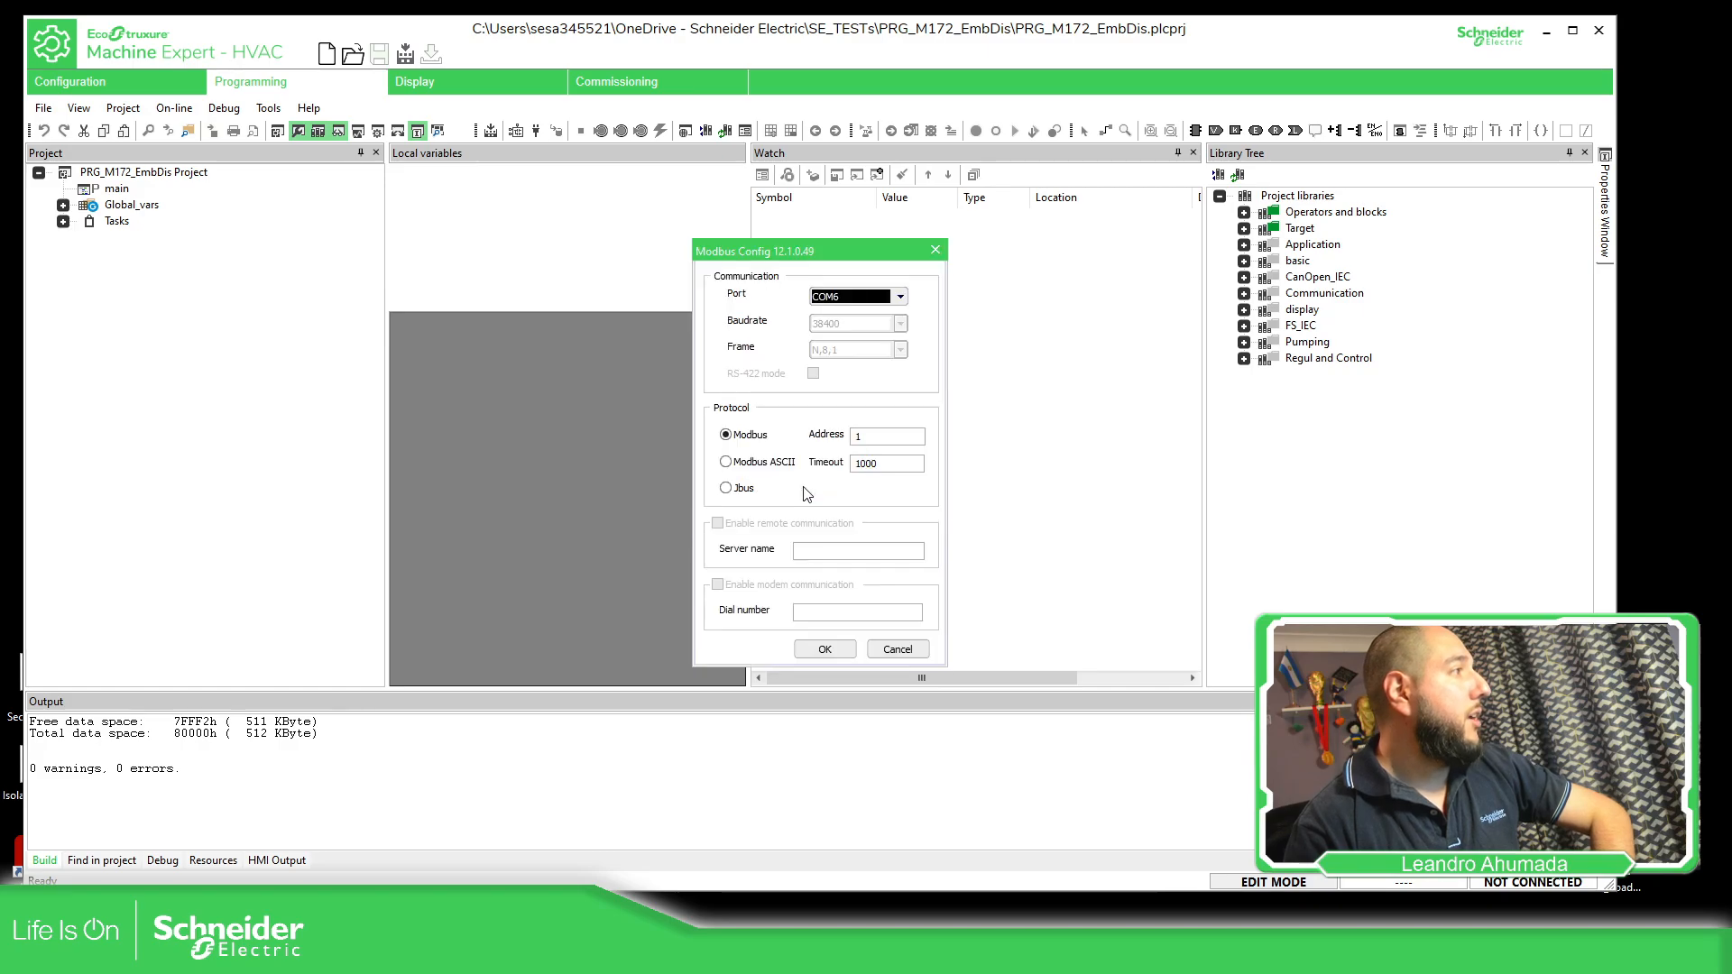
click(901, 298)
click(902, 299)
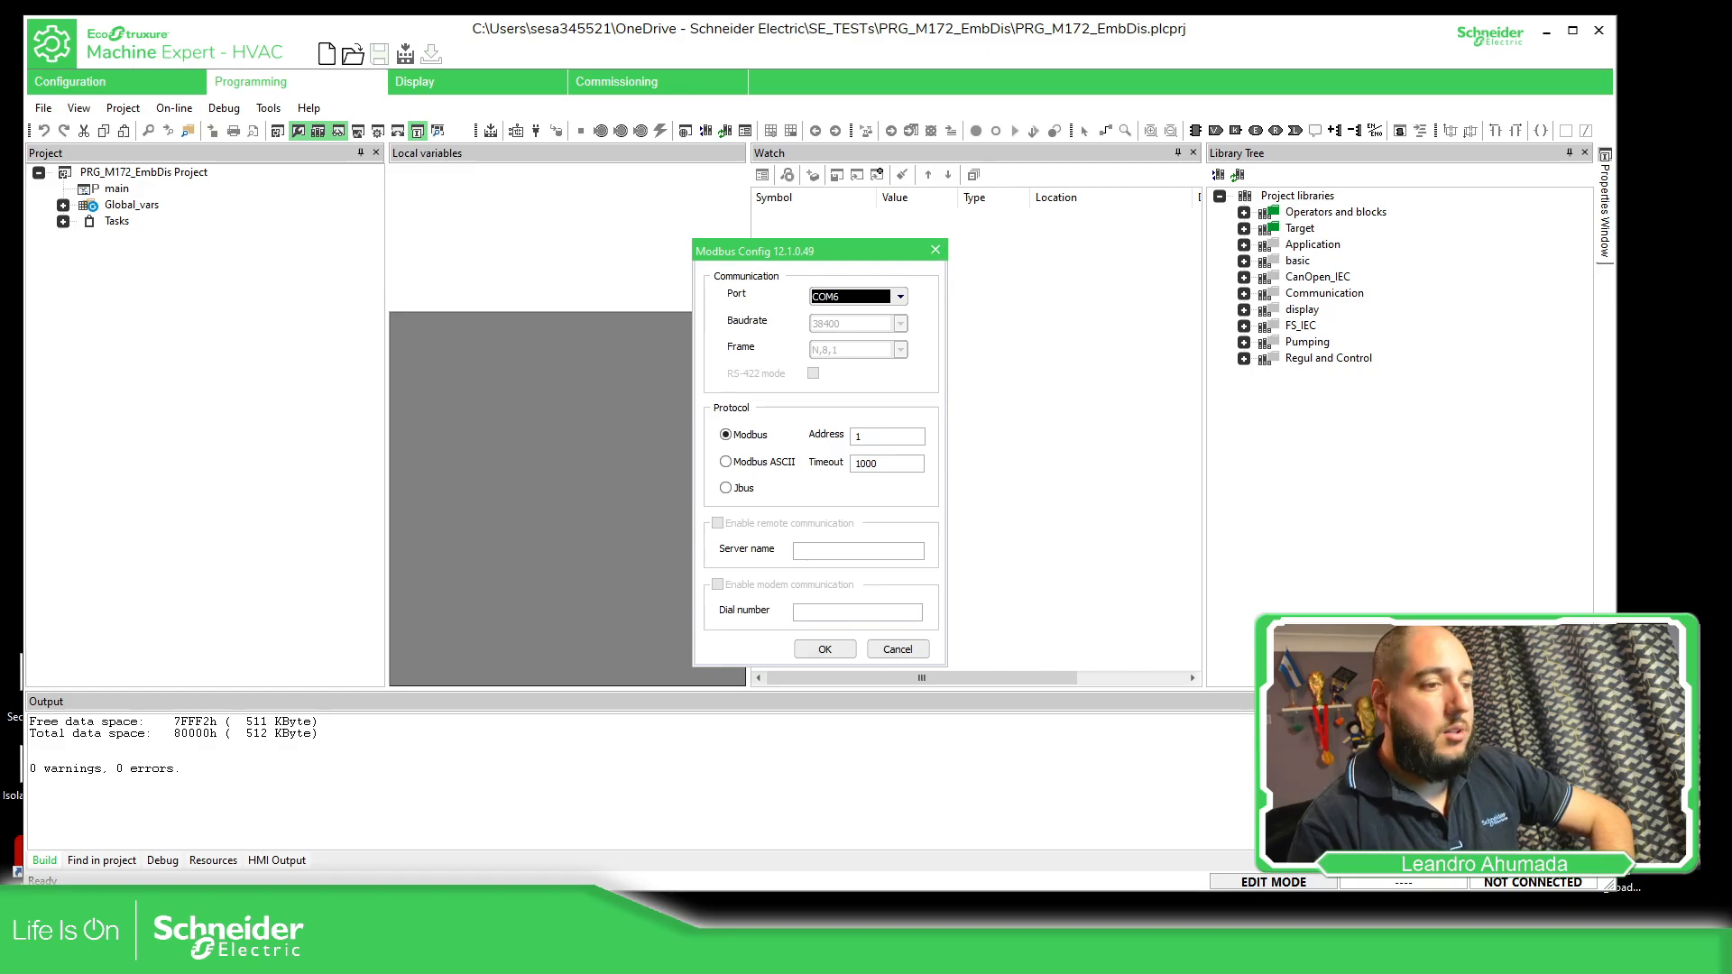
Examine the USB serial devices under Ports (COM & LPT) in Windows Device Manager and close it.
key(super)
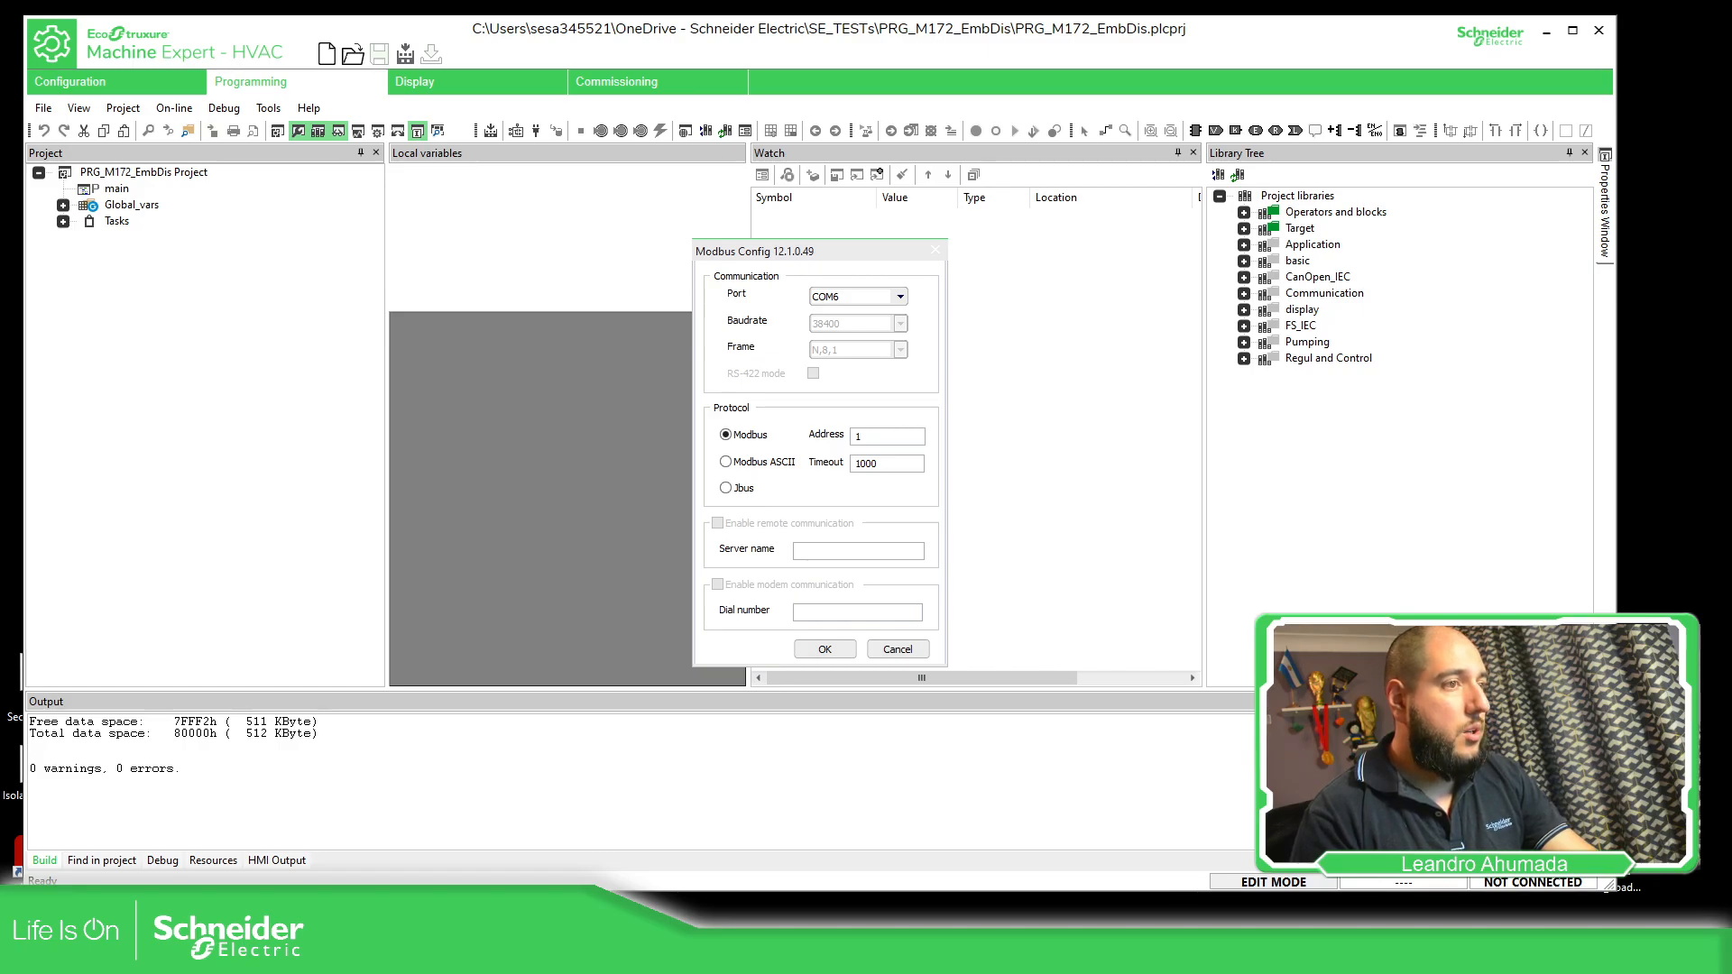
drag(1731, 248, 322, 102)
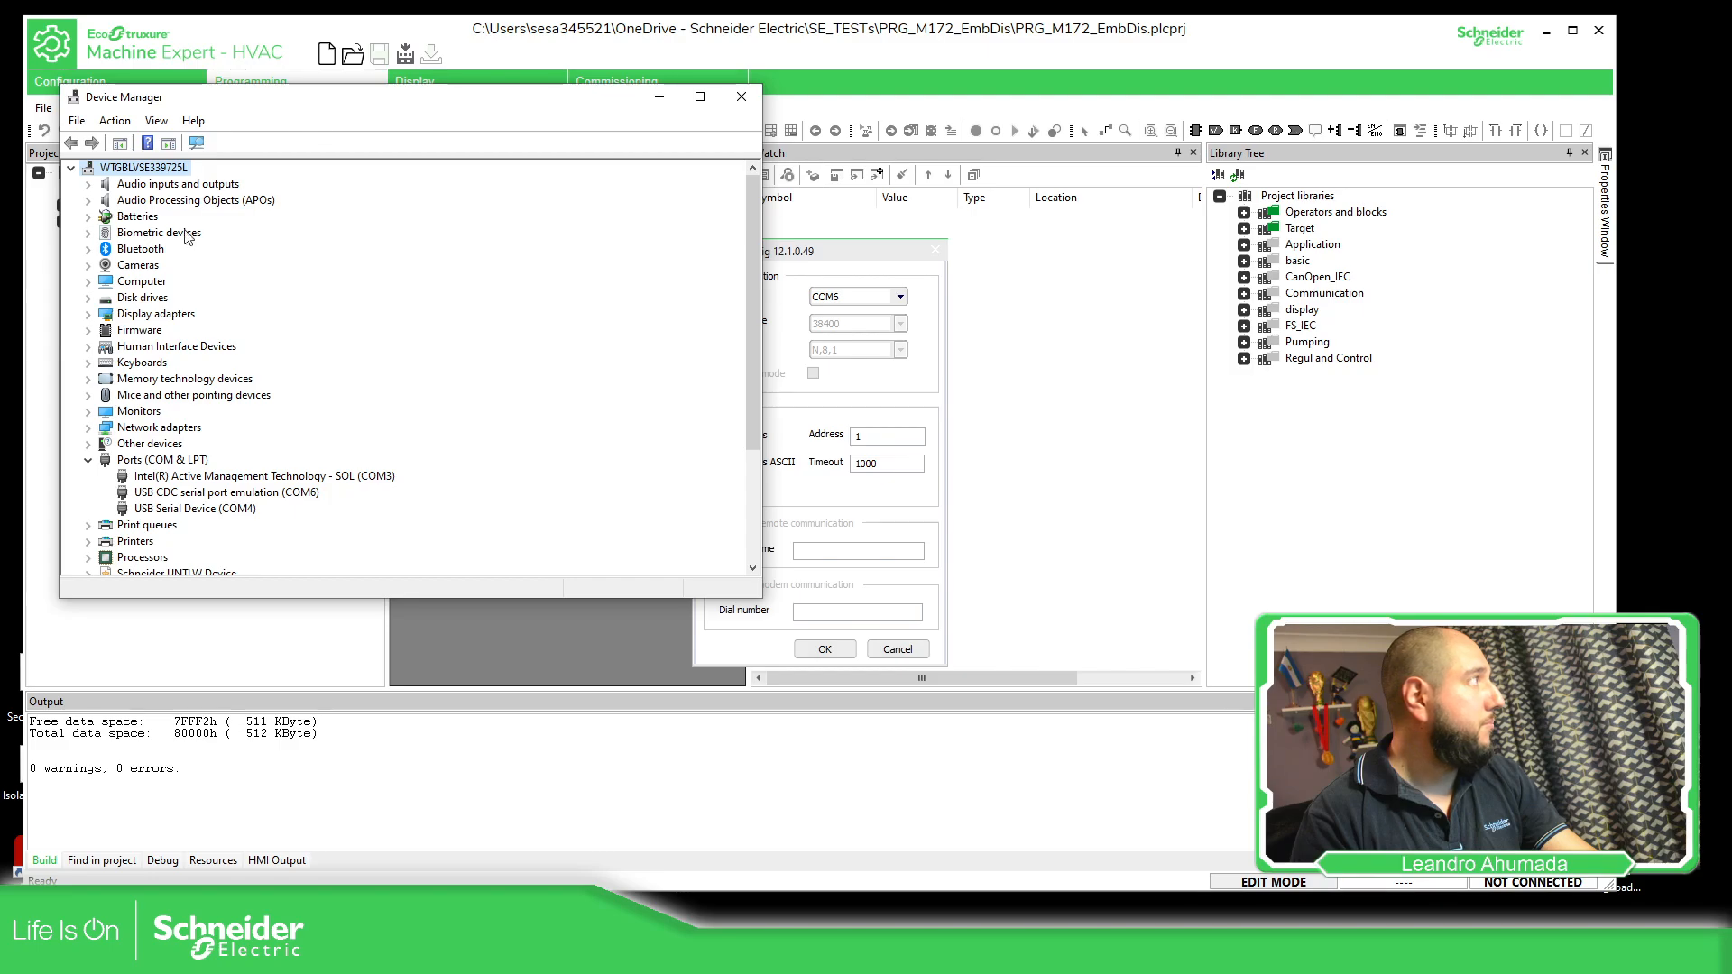
click(289, 497)
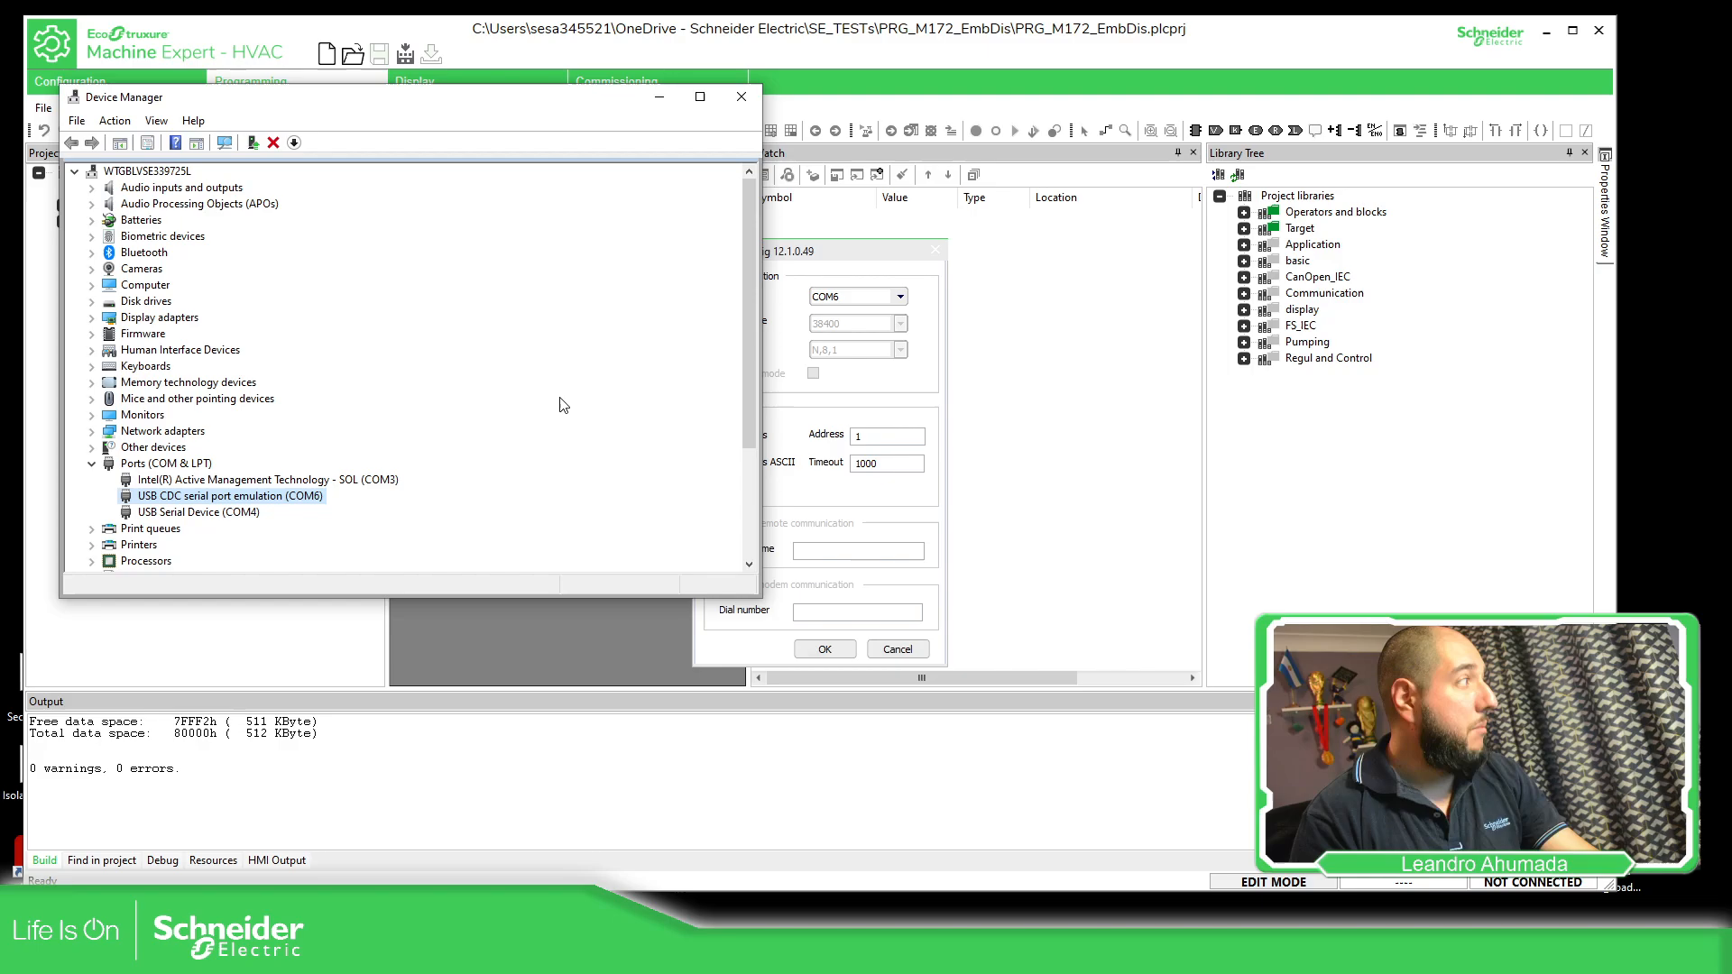
click(234, 514)
click(741, 97)
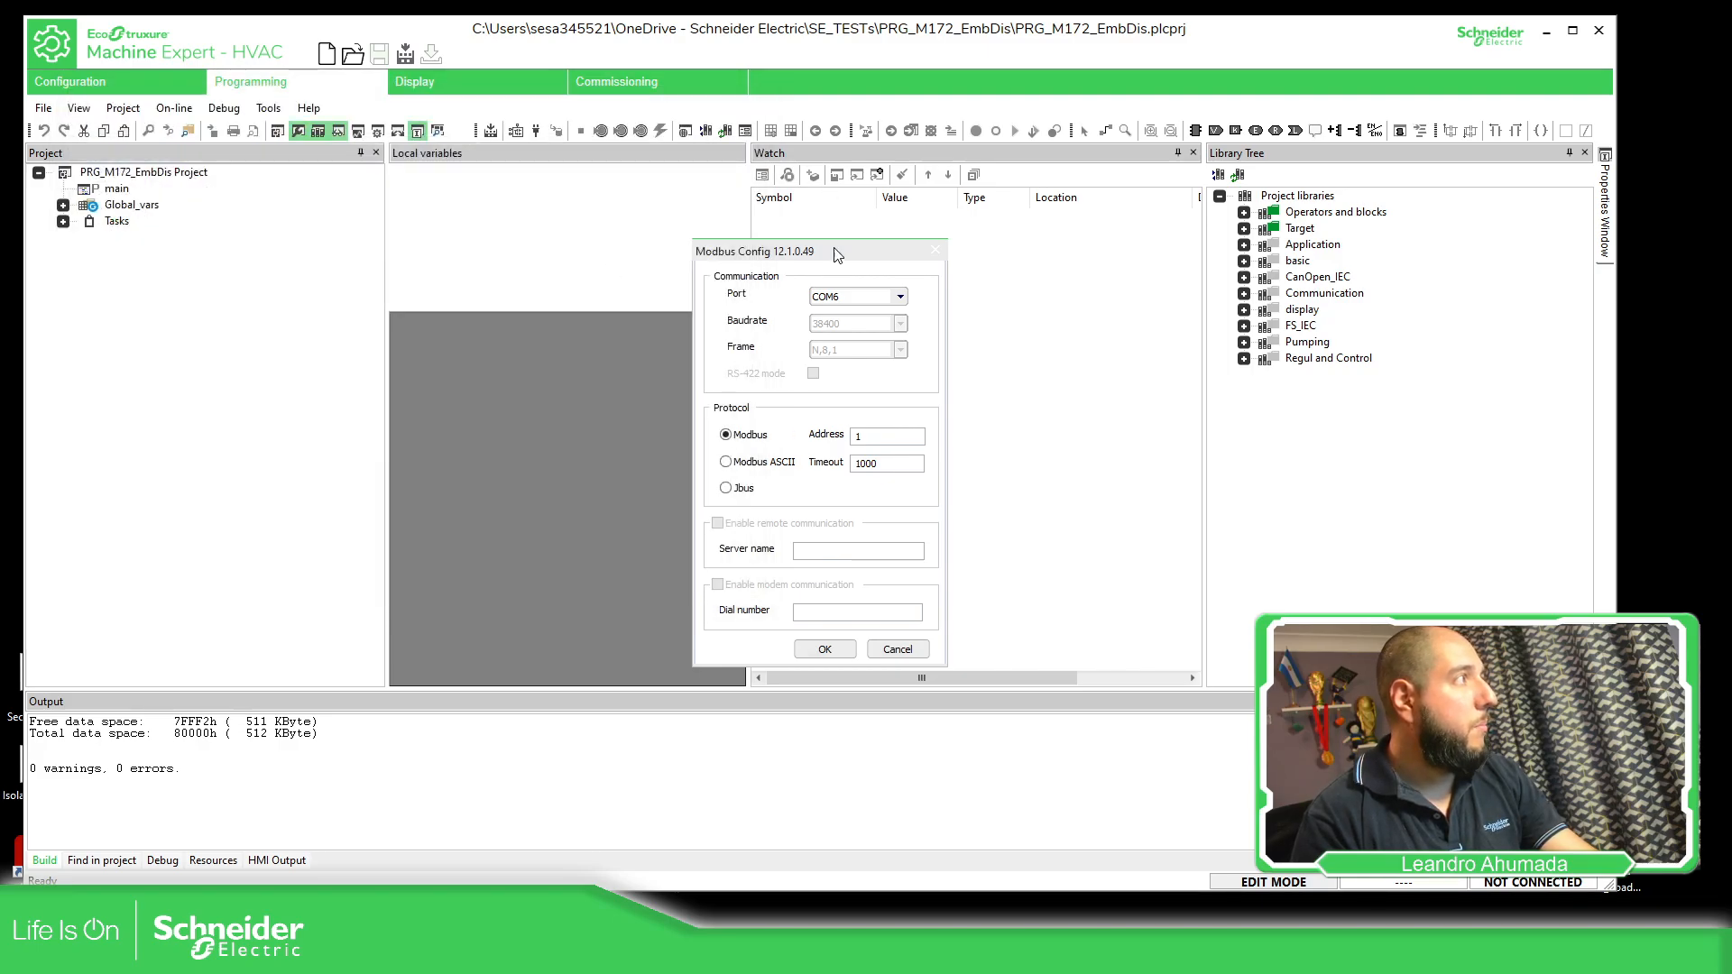
Set the Modbus communication port to COM6 and accept the protocol configuration.
click(900, 297)
click(850, 339)
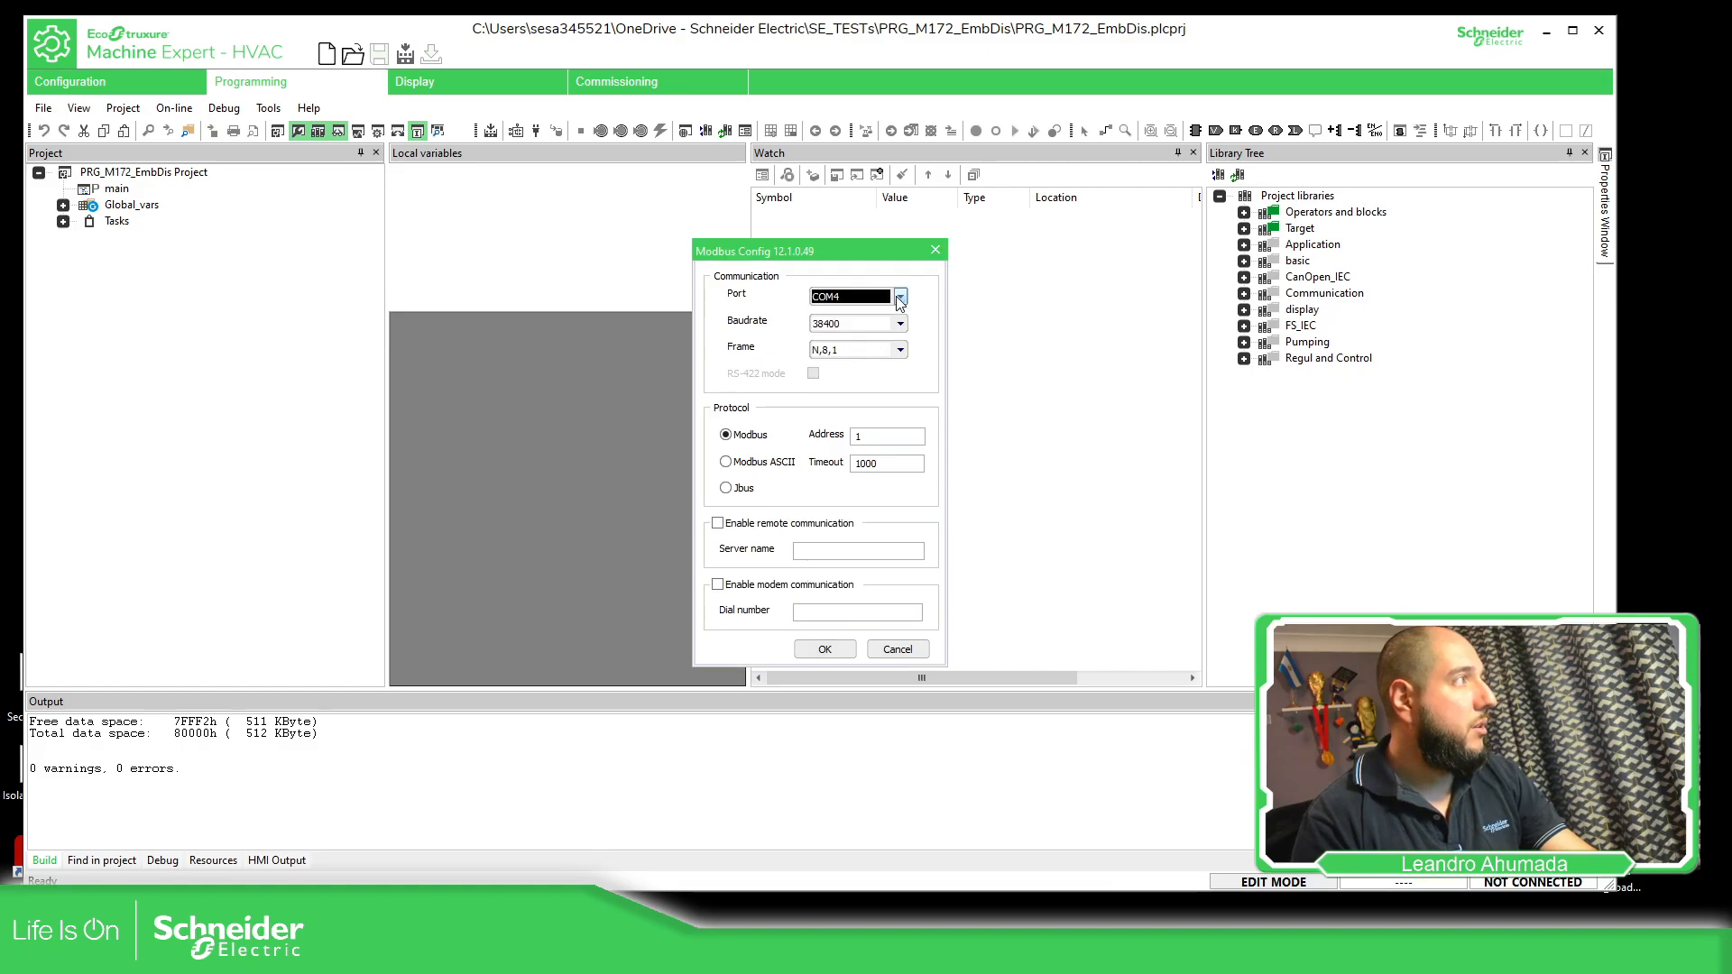
click(900, 298)
click(836, 336)
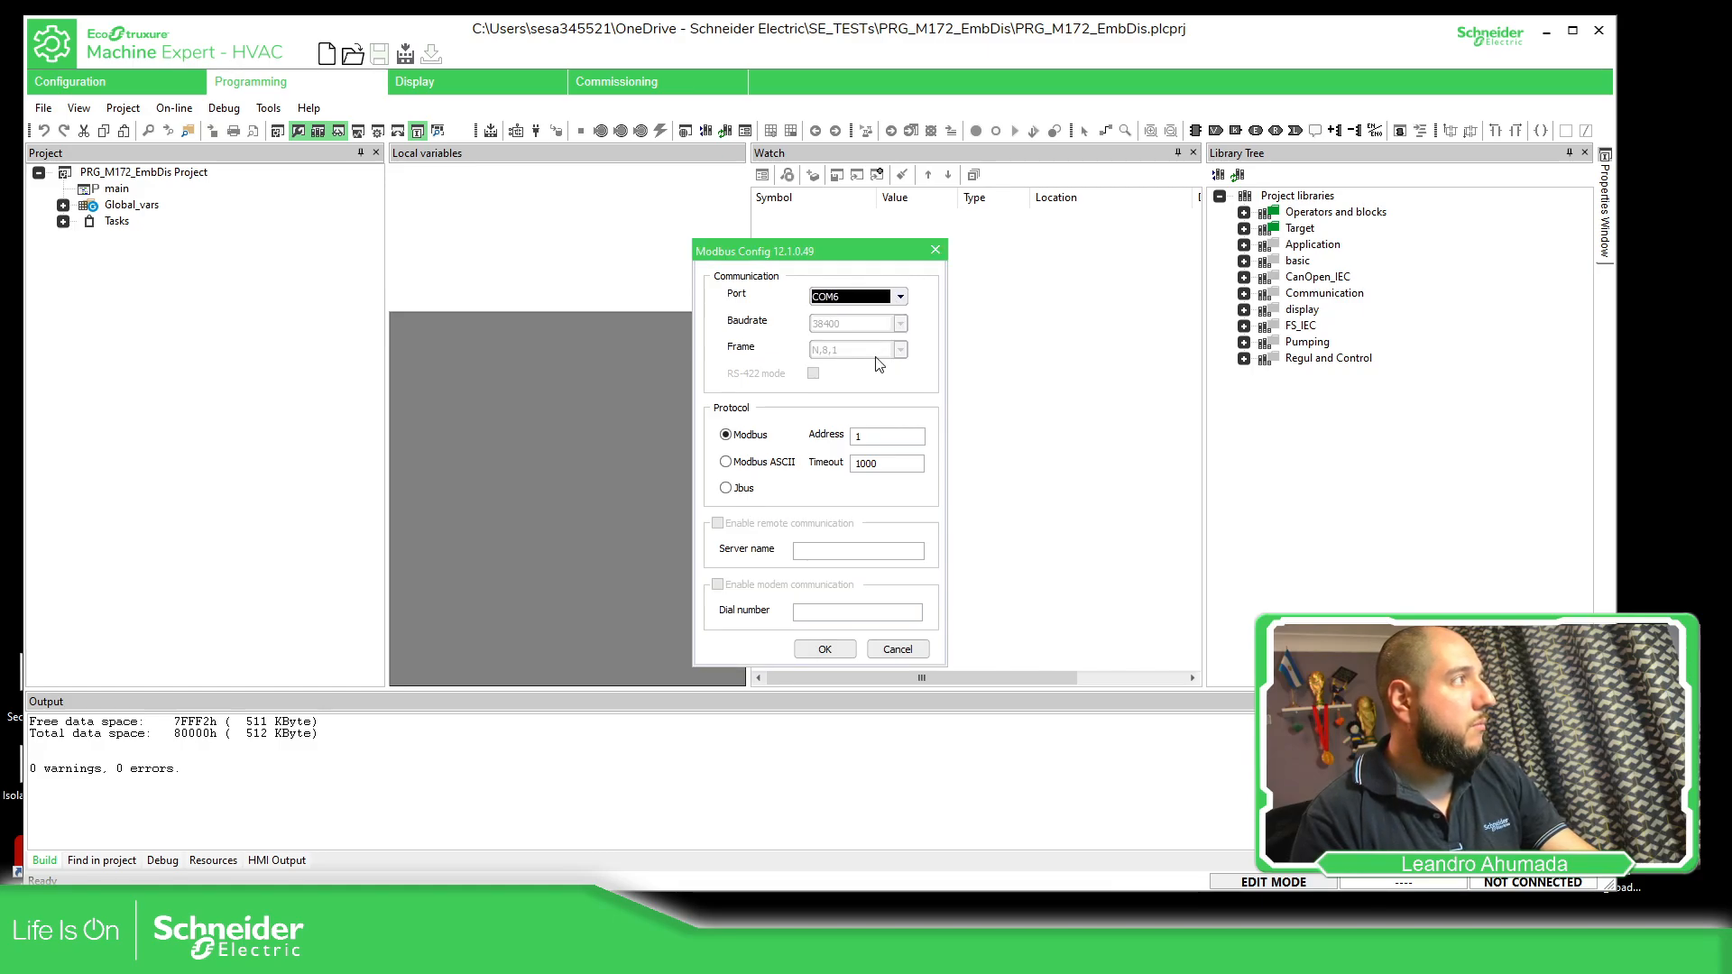
click(824, 650)
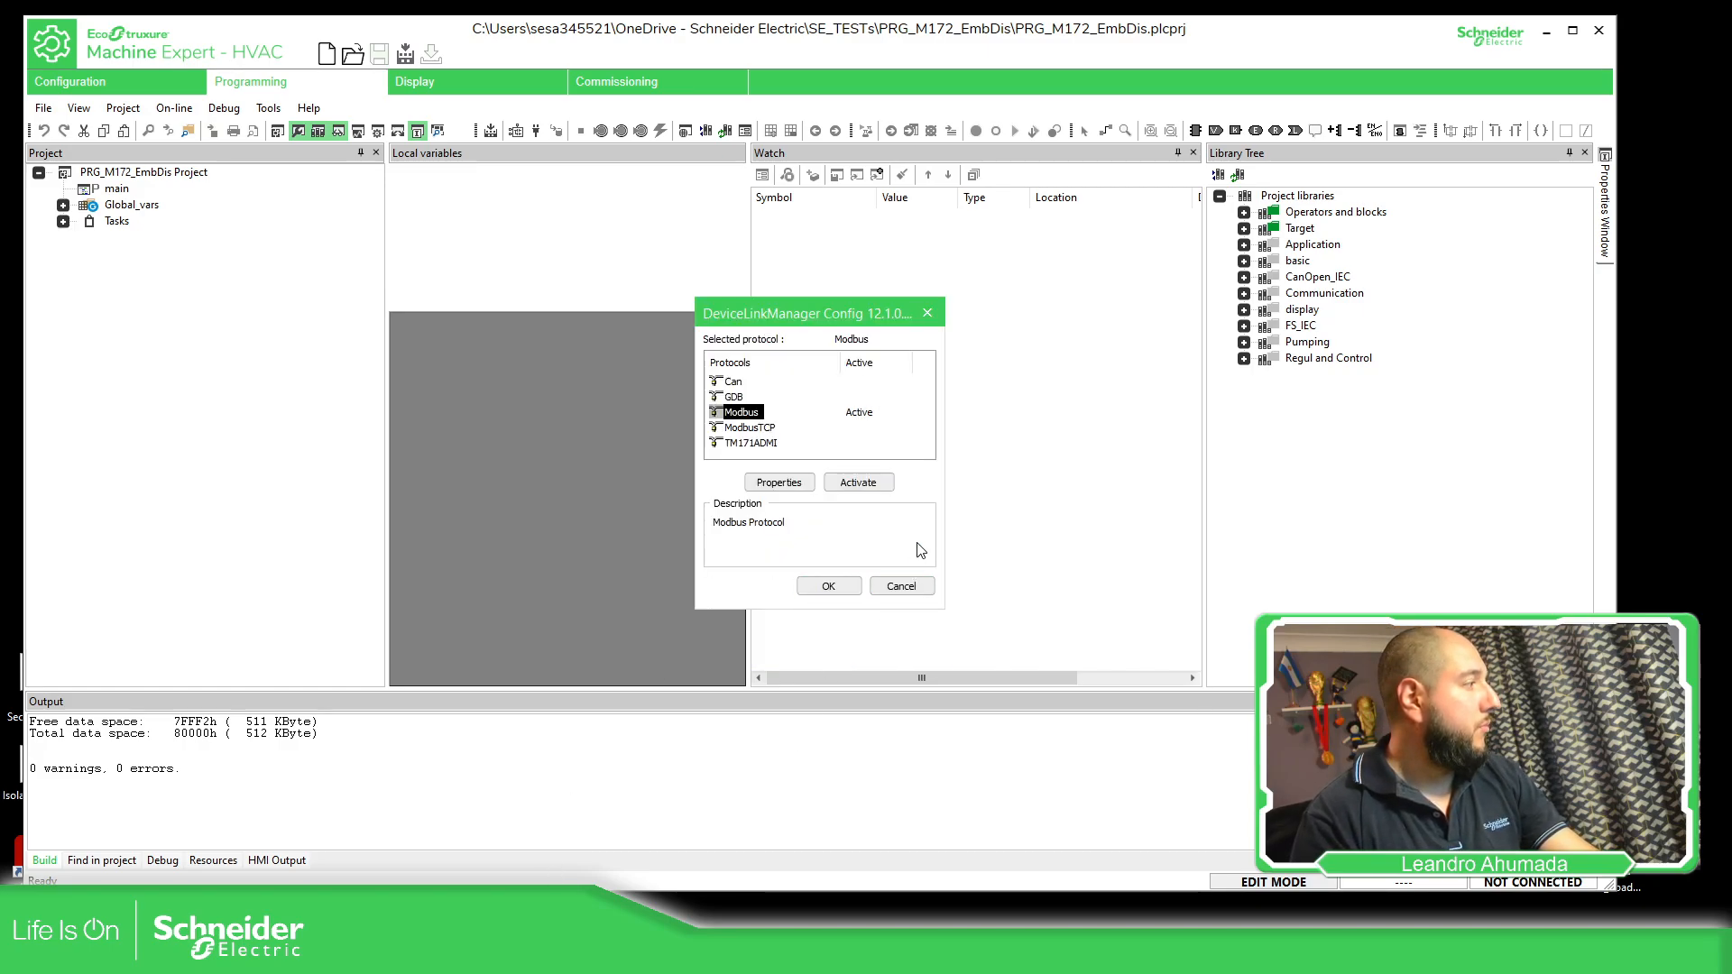
click(844, 586)
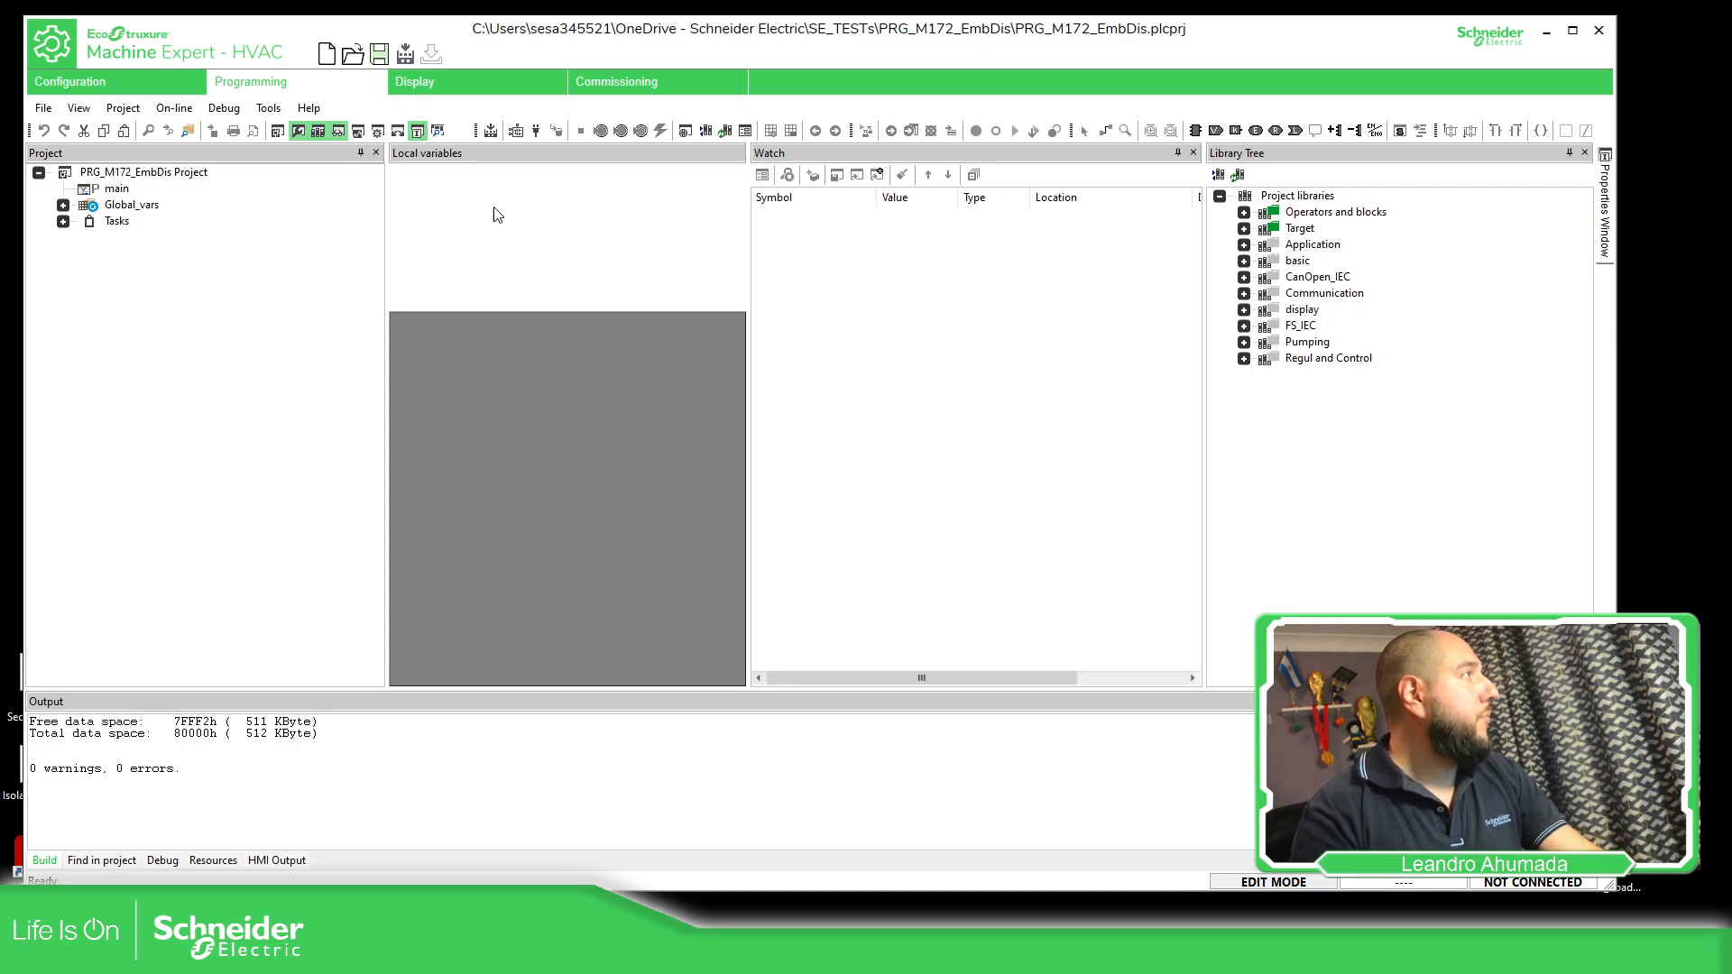
Connect to the target controller, proceeding despite the device identification and target ID mismatches.
click(535, 131)
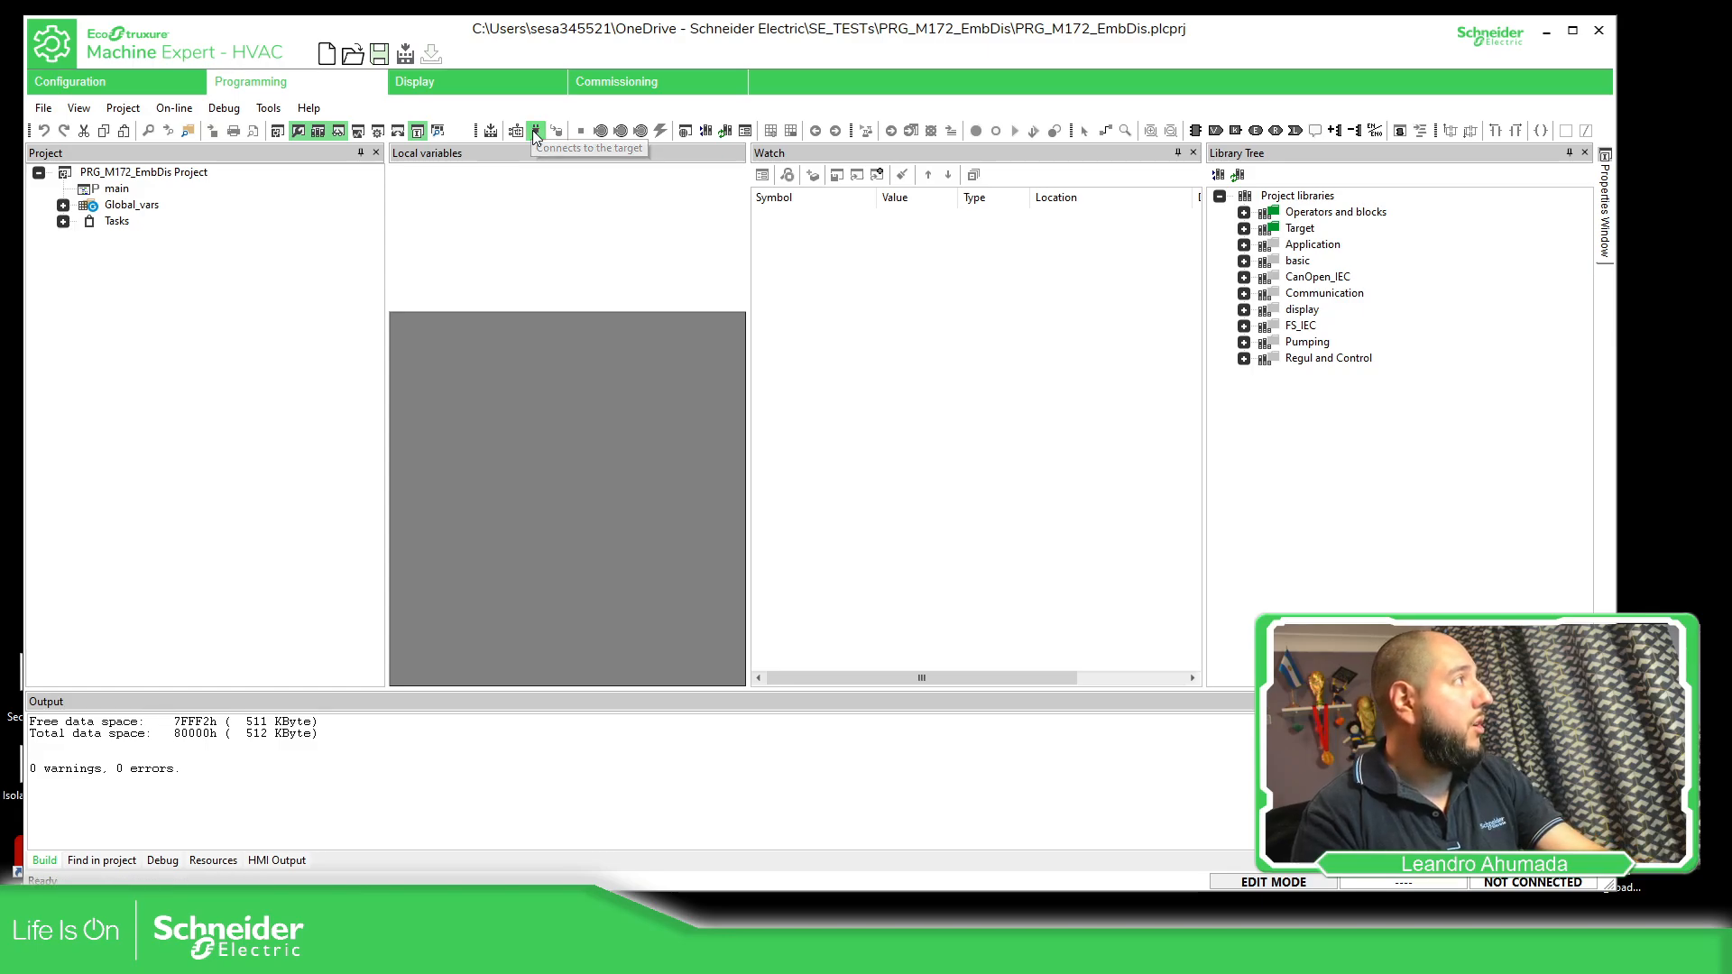
drag(848, 390, 758, 307)
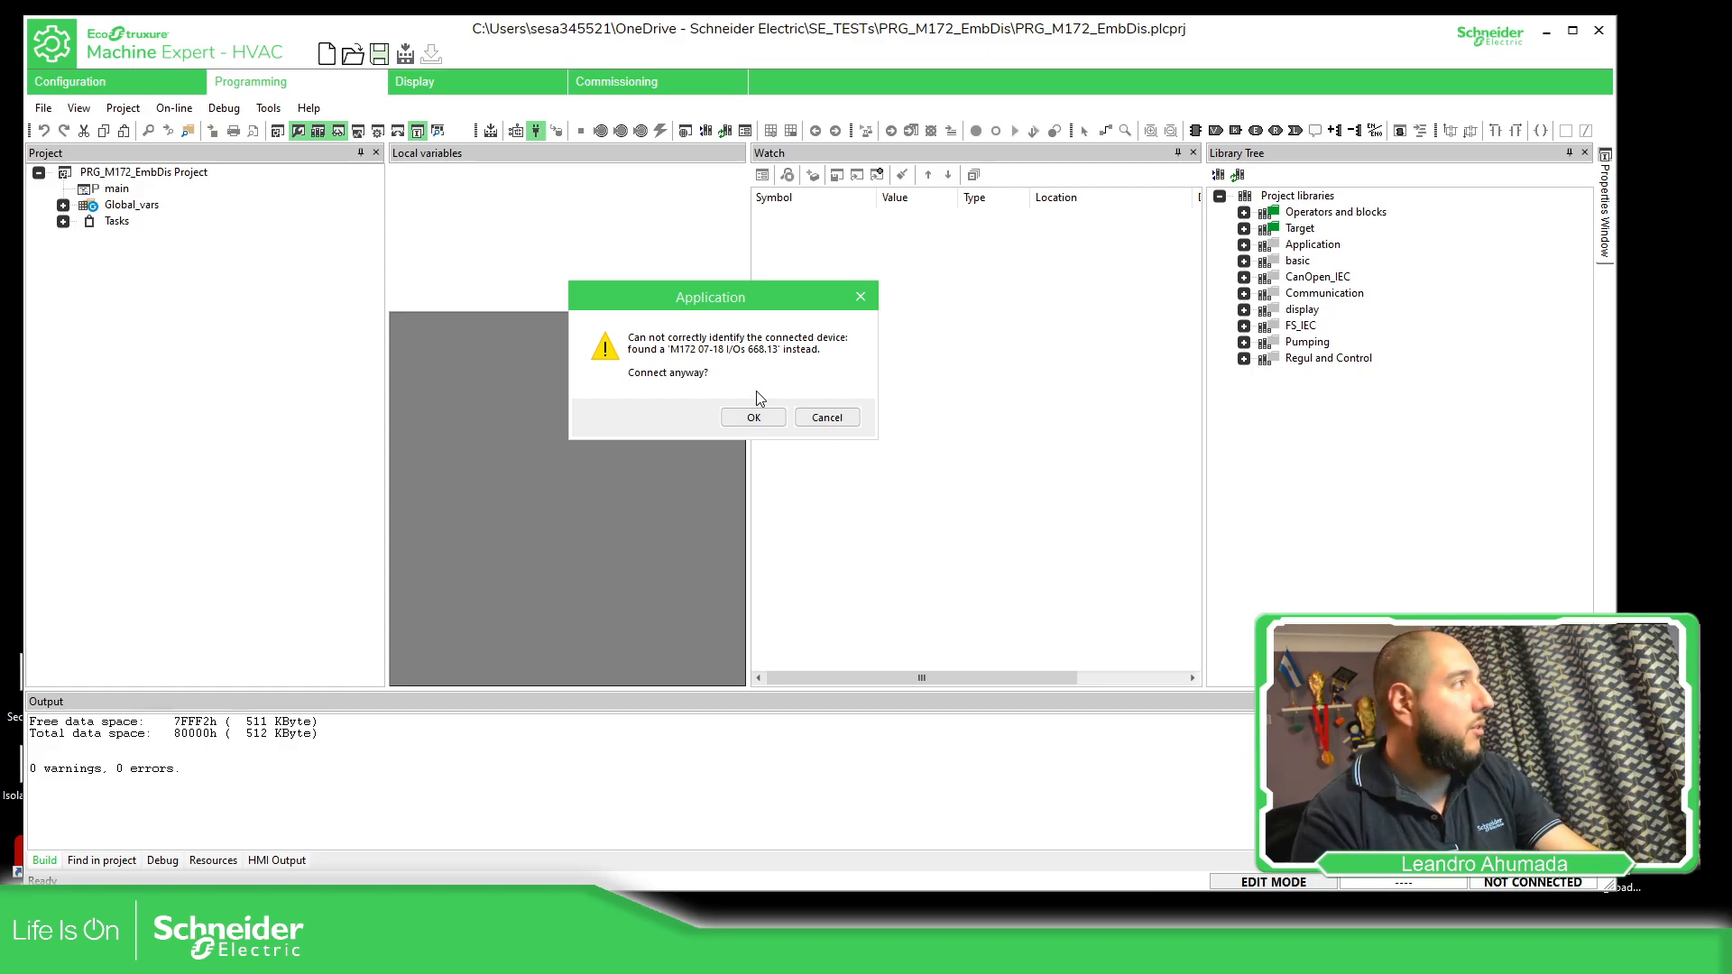
click(747, 424)
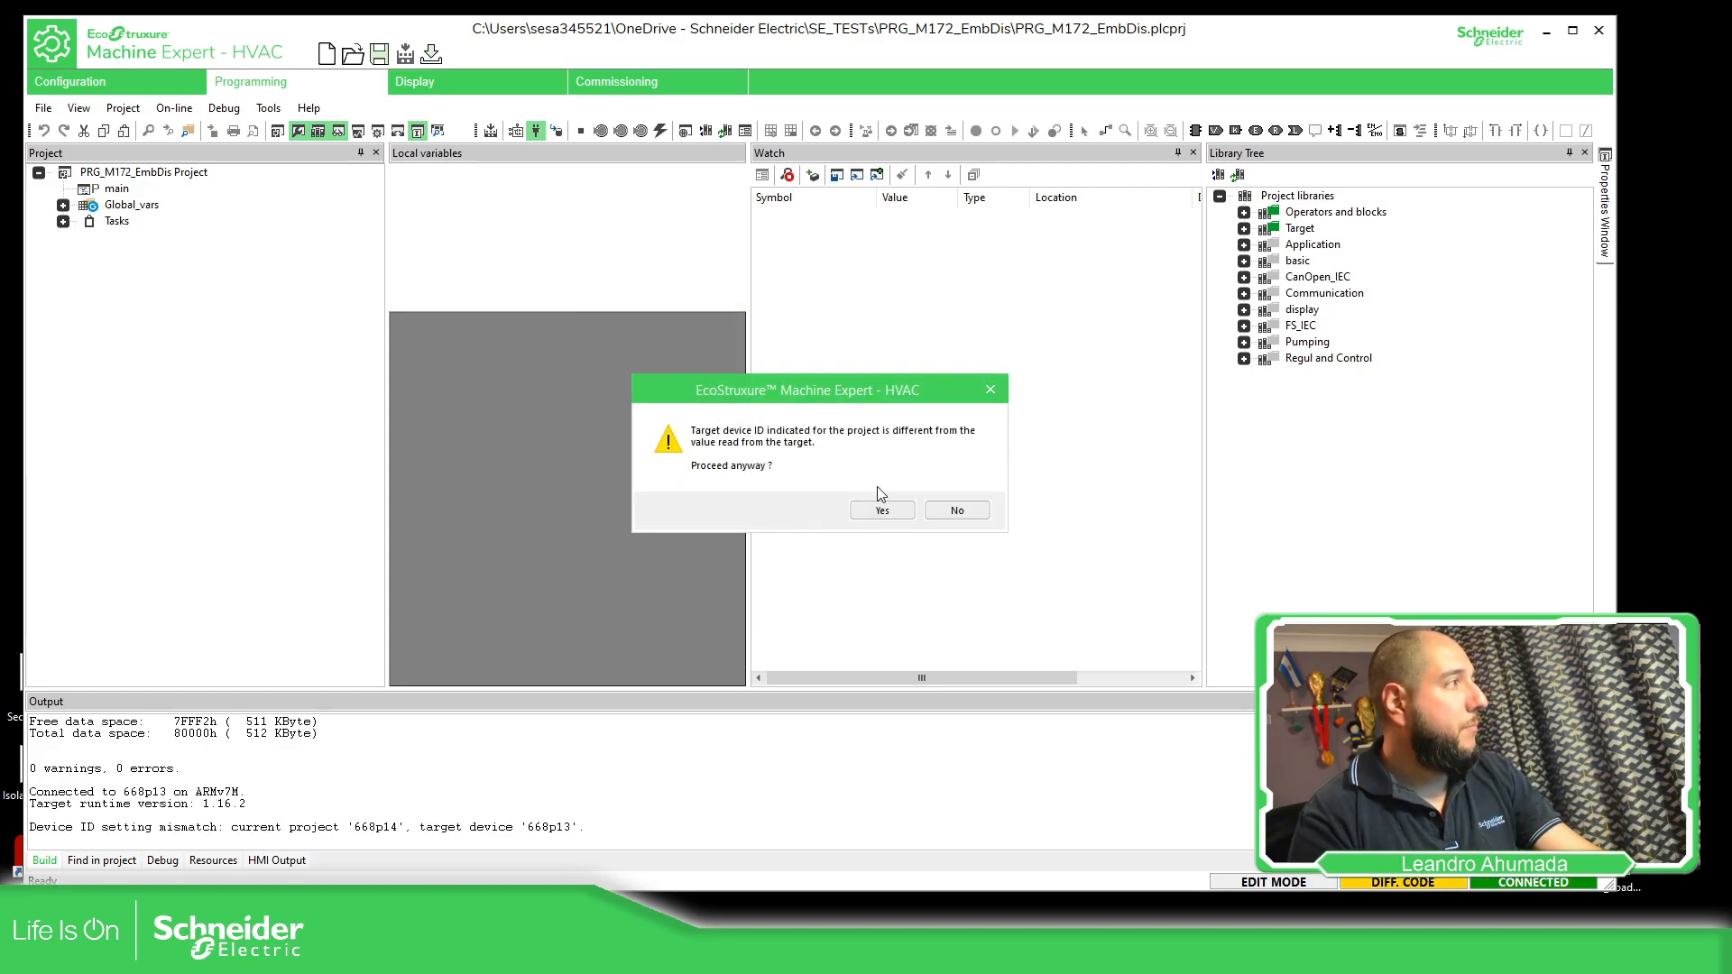
click(881, 511)
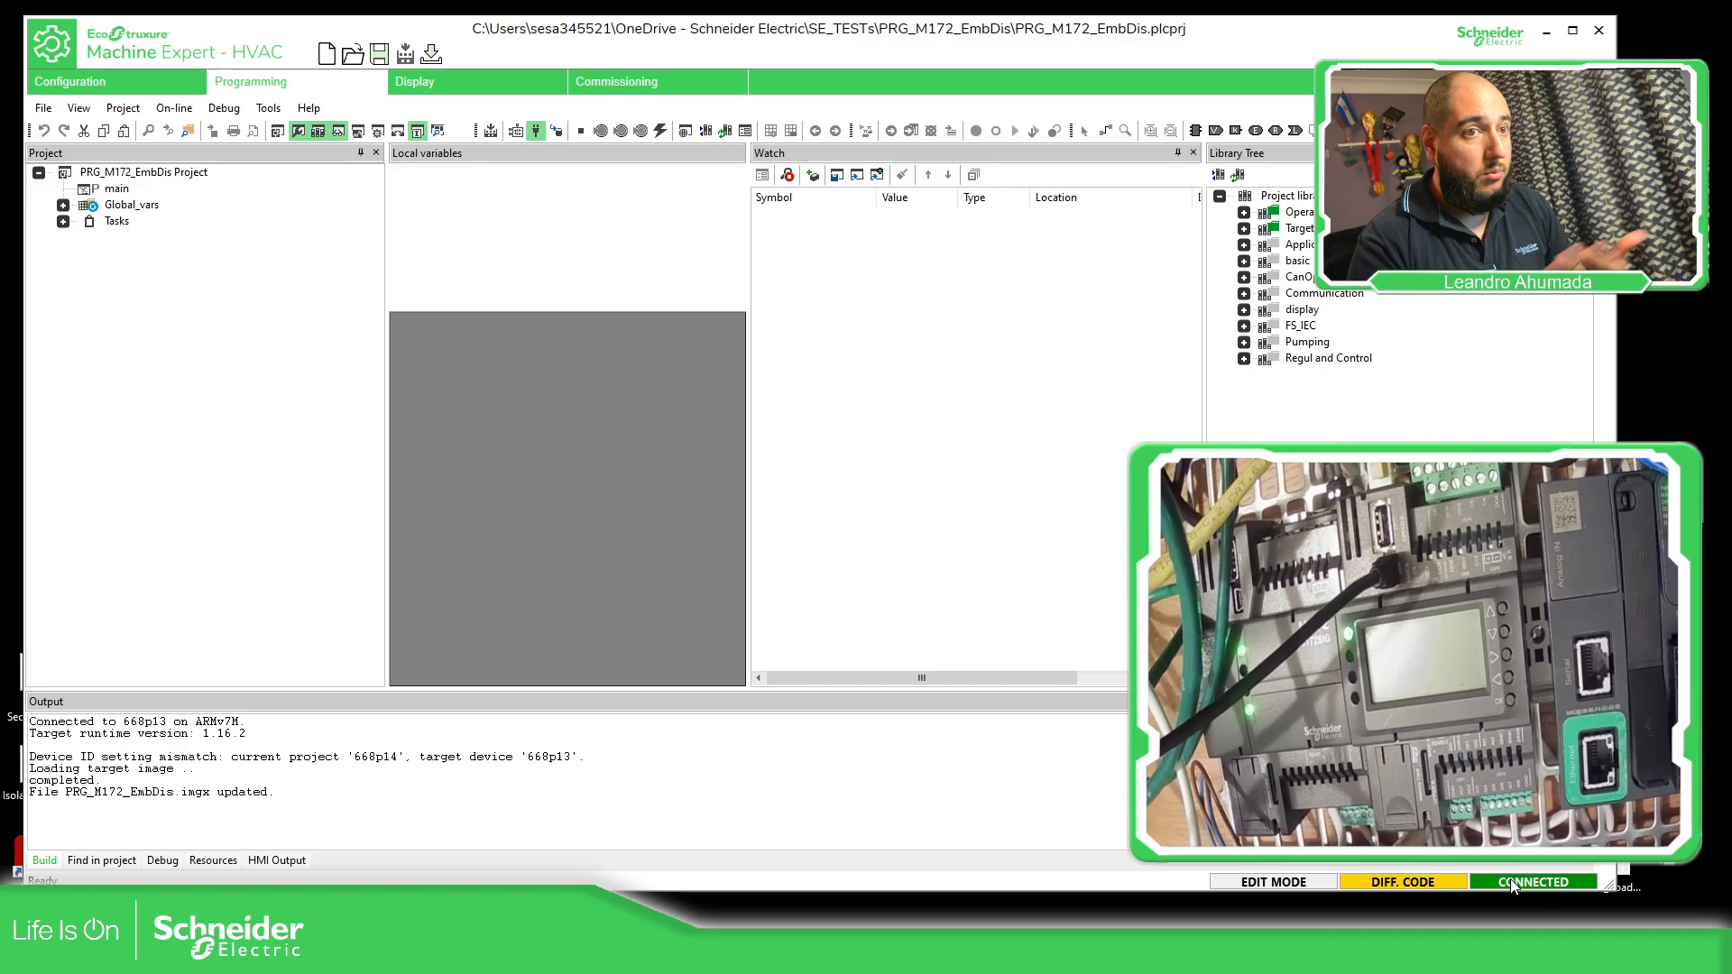
Download the display project to the connected controller, compiling it first, and check the output log.
click(521, 86)
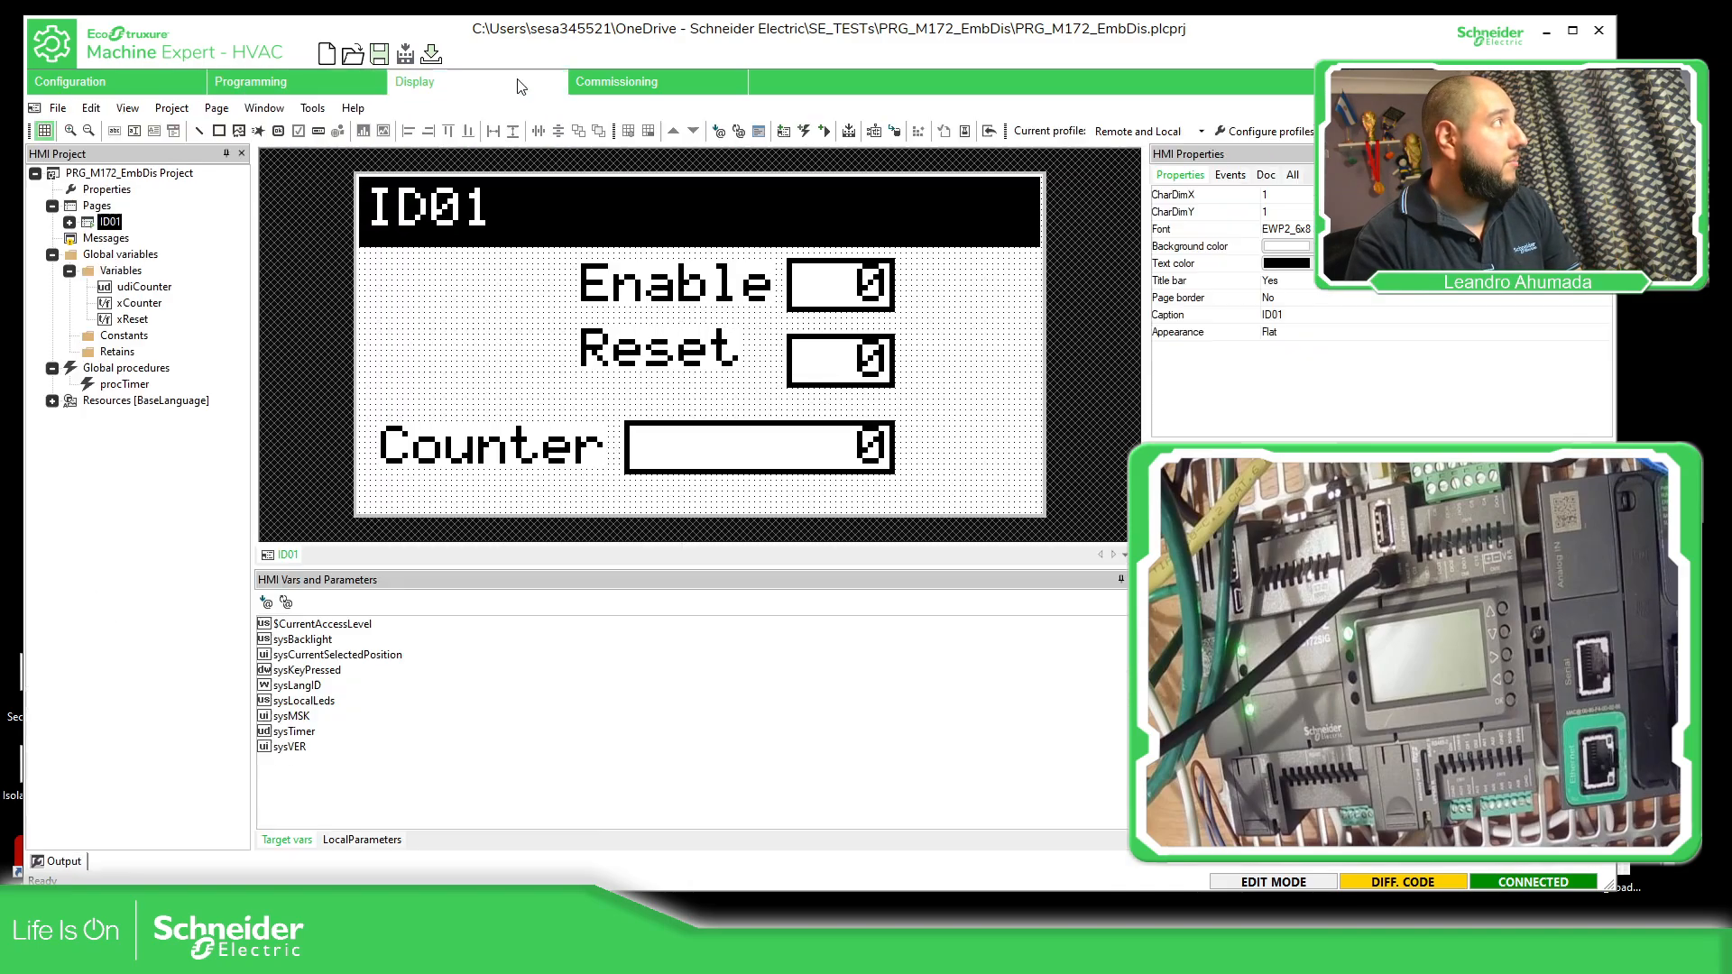
click(896, 135)
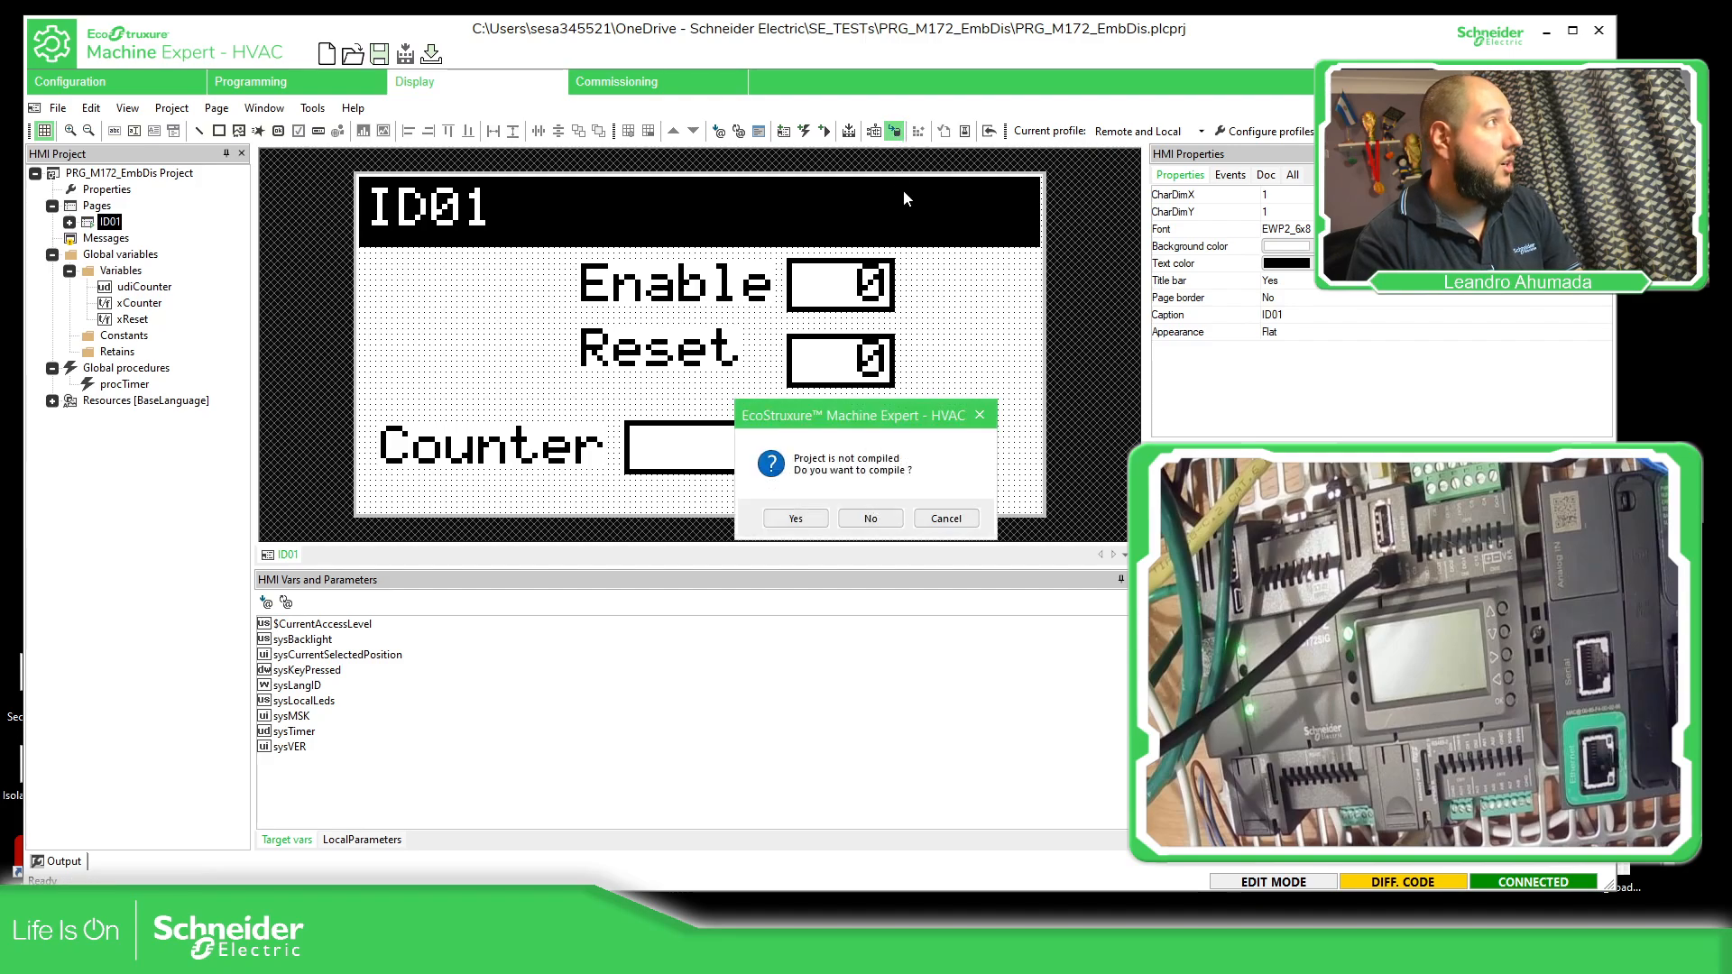
click(792, 523)
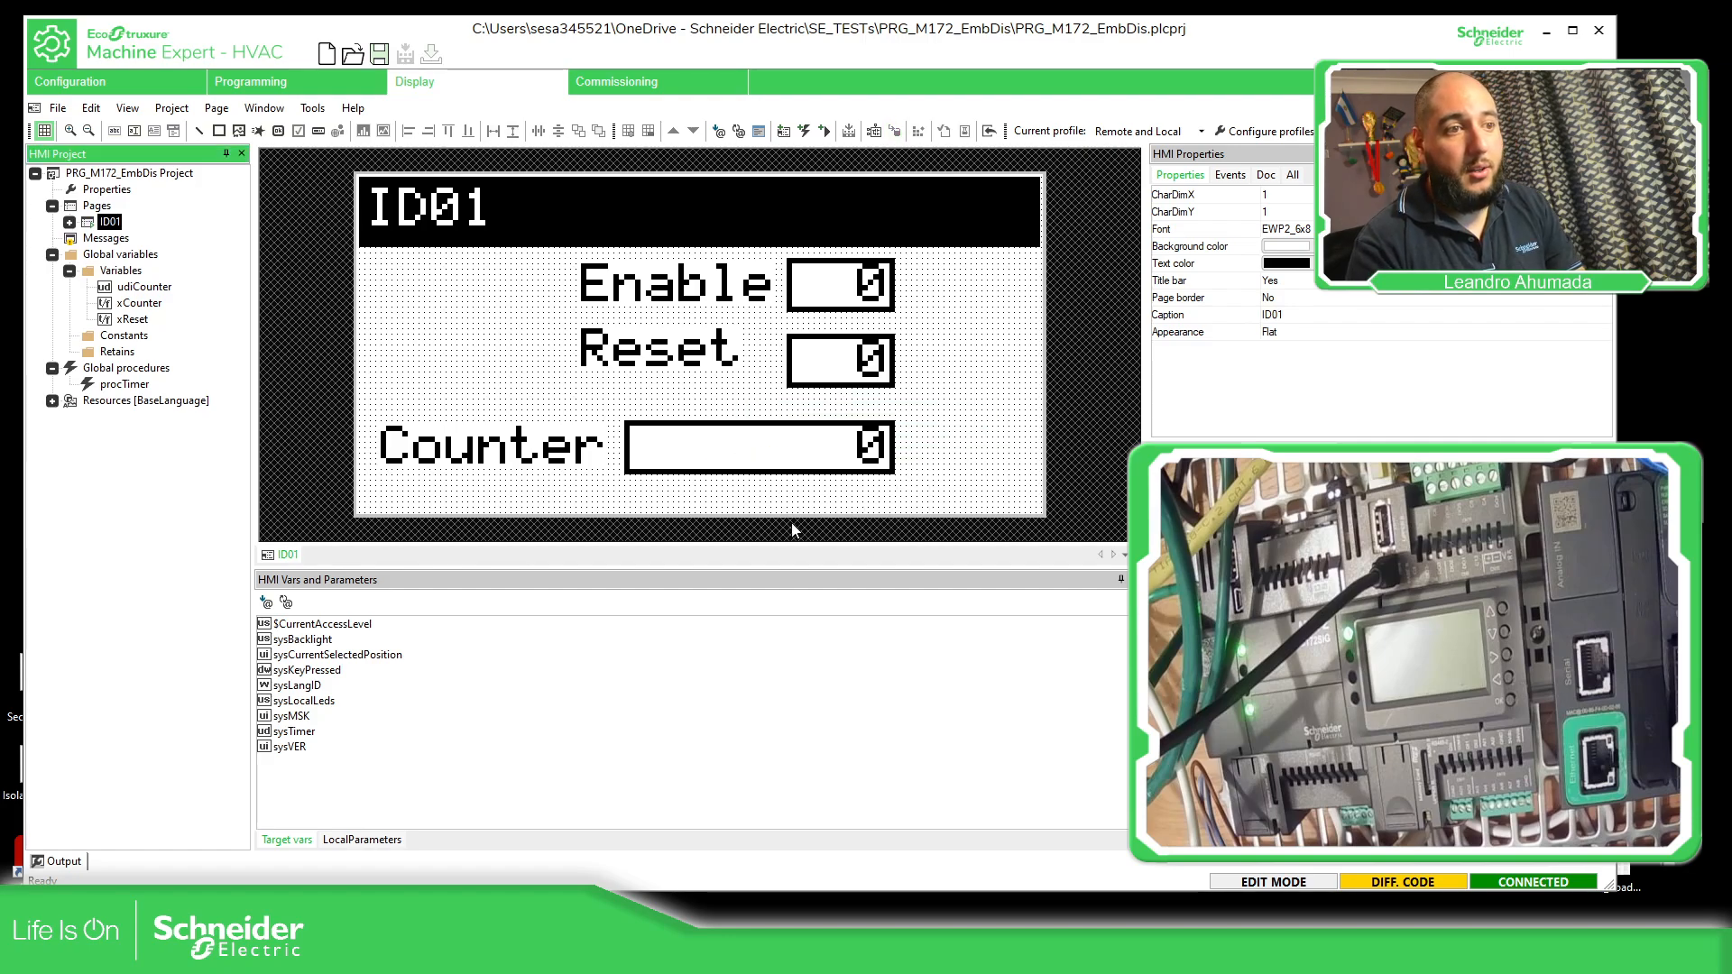
click(60, 865)
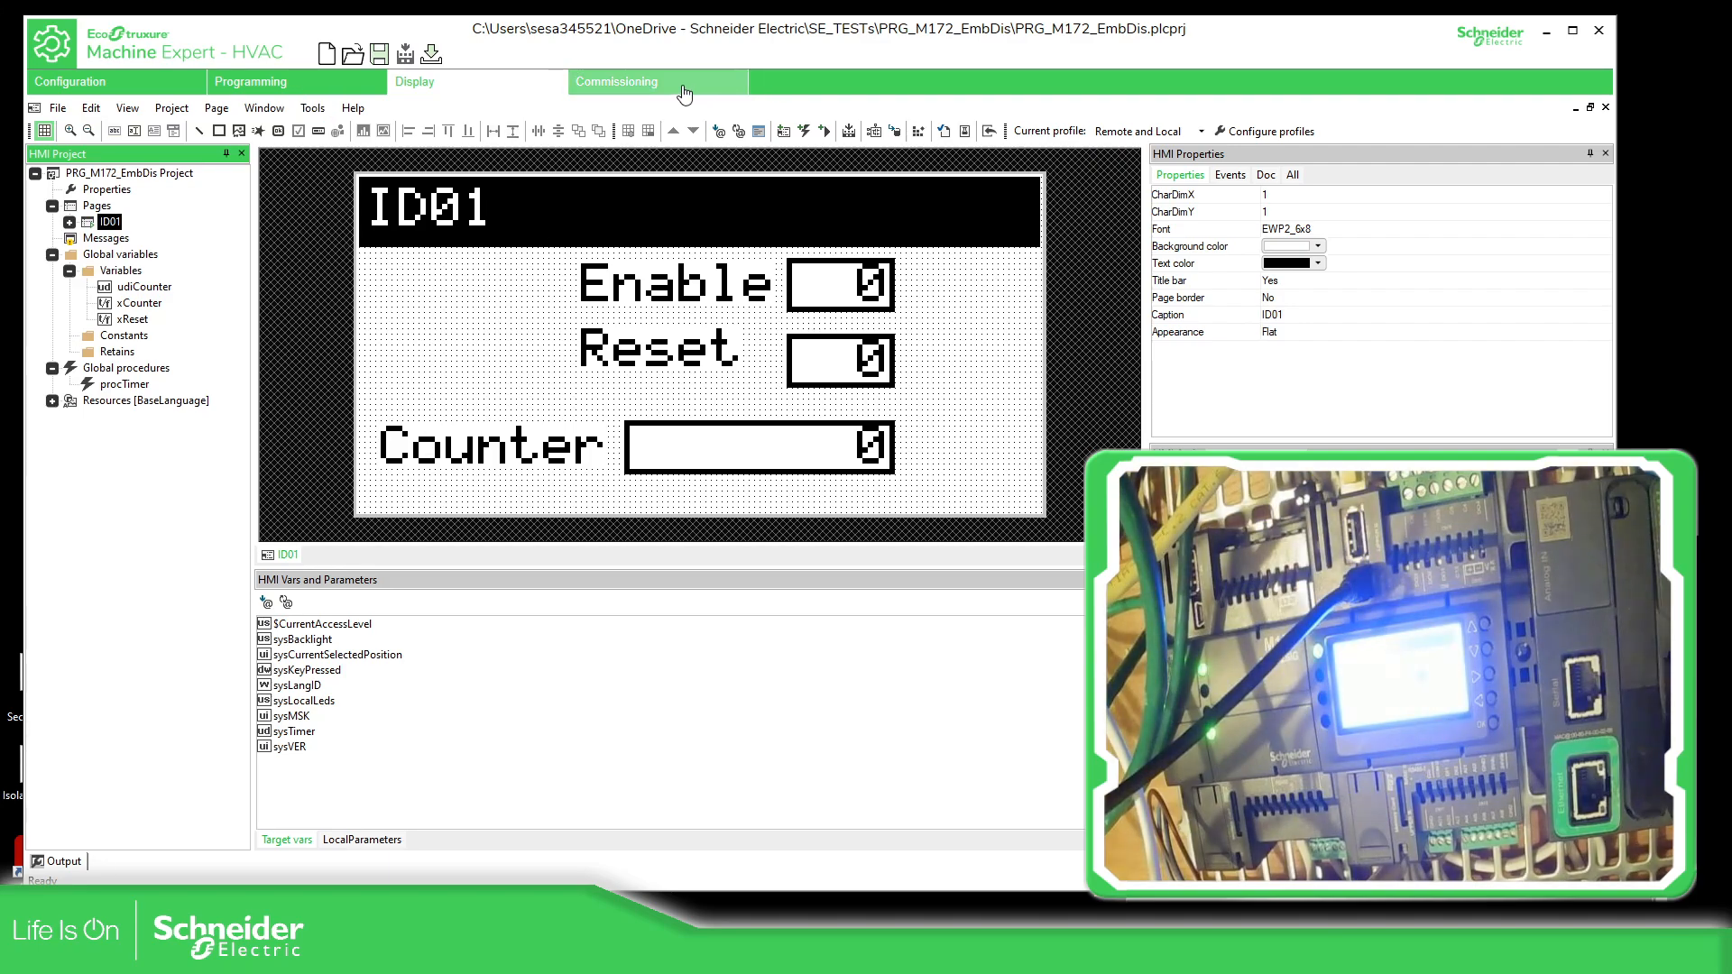
Open the Led & Backlight Values in commissioning and view the options available for BACKLIGHT.
click(686, 91)
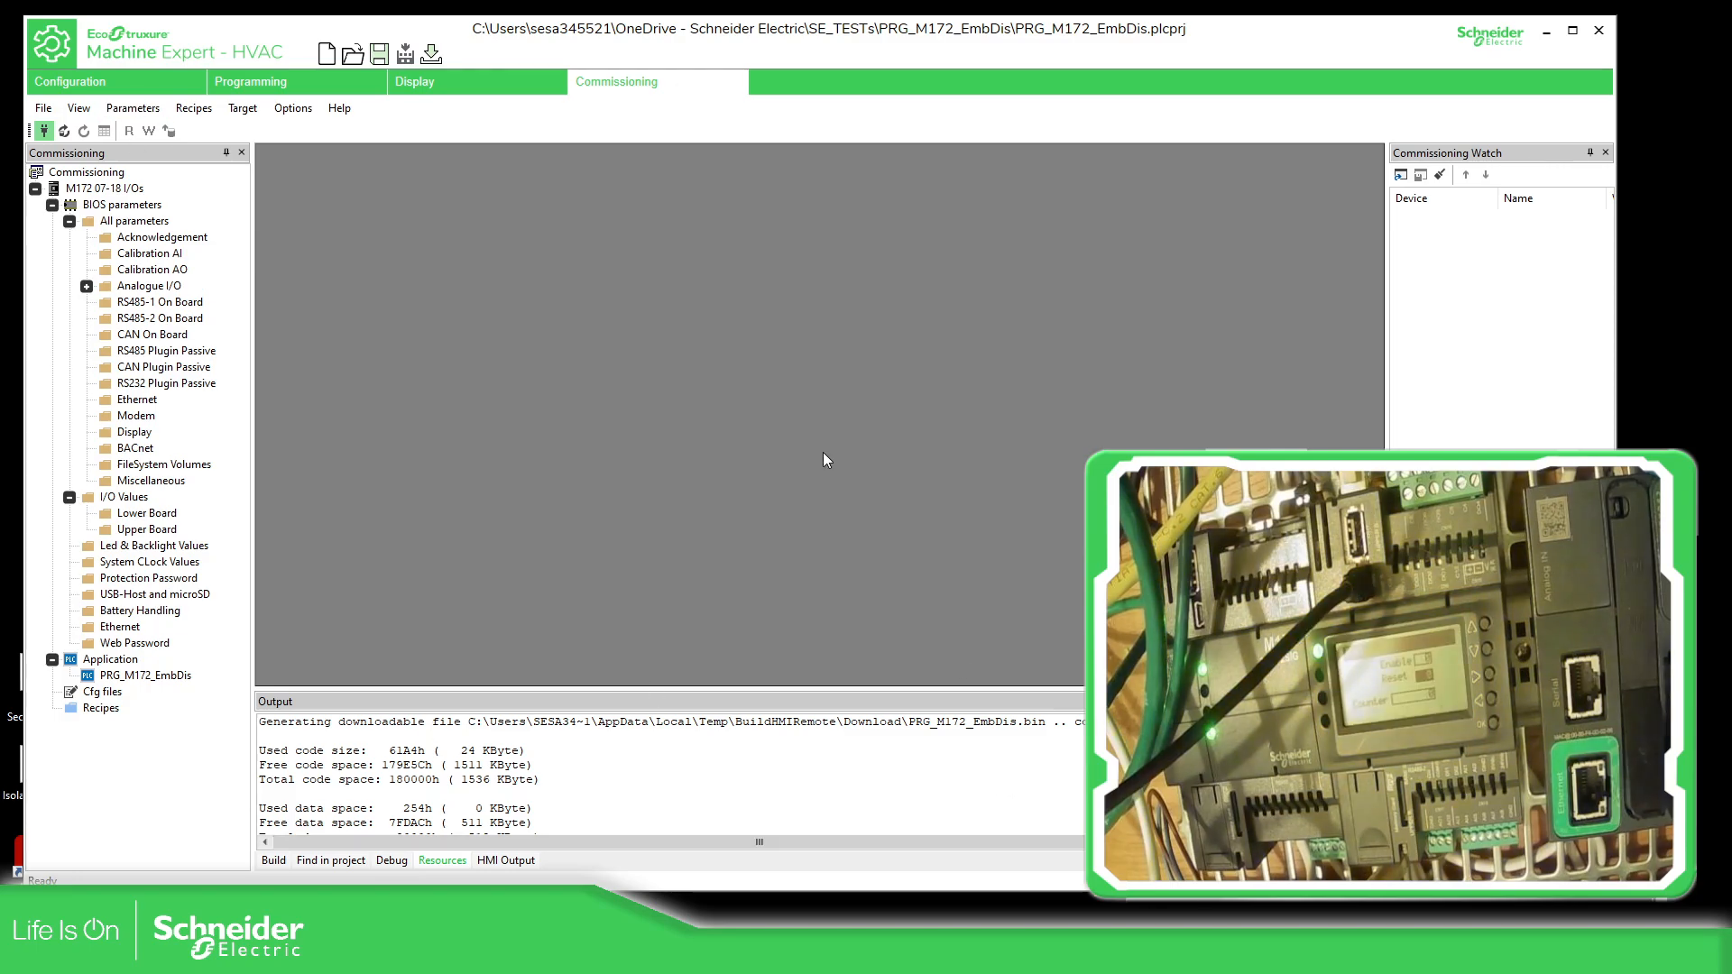
click(173, 551)
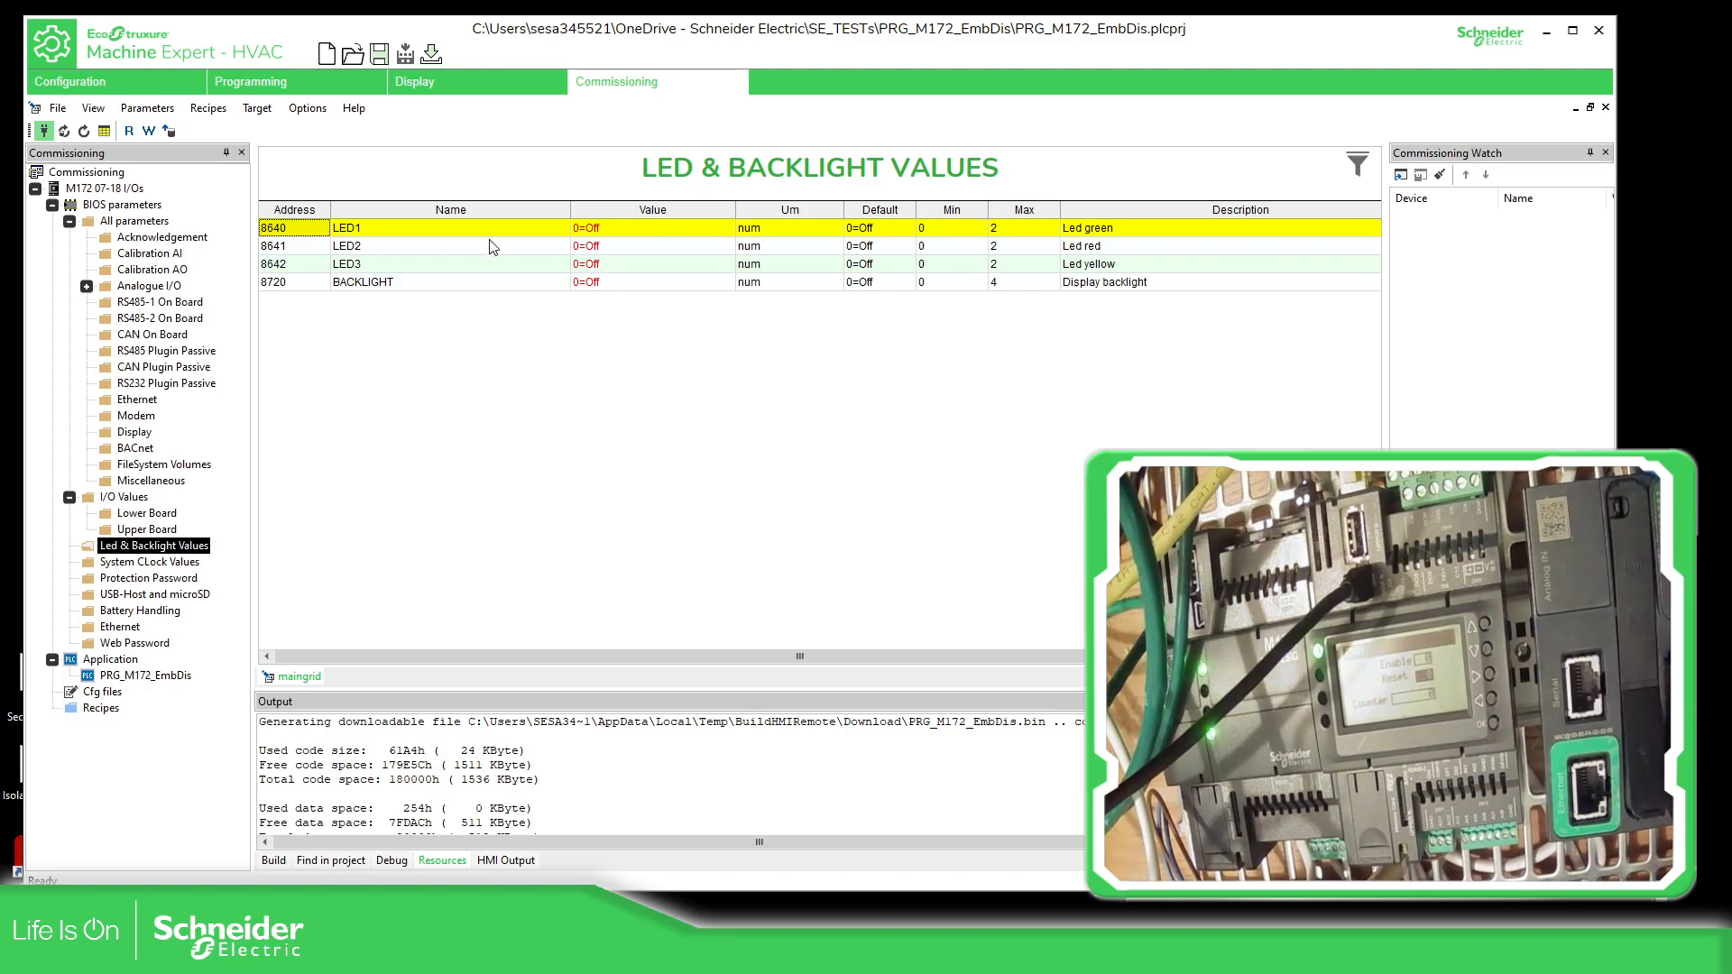
click(690, 284)
click(726, 283)
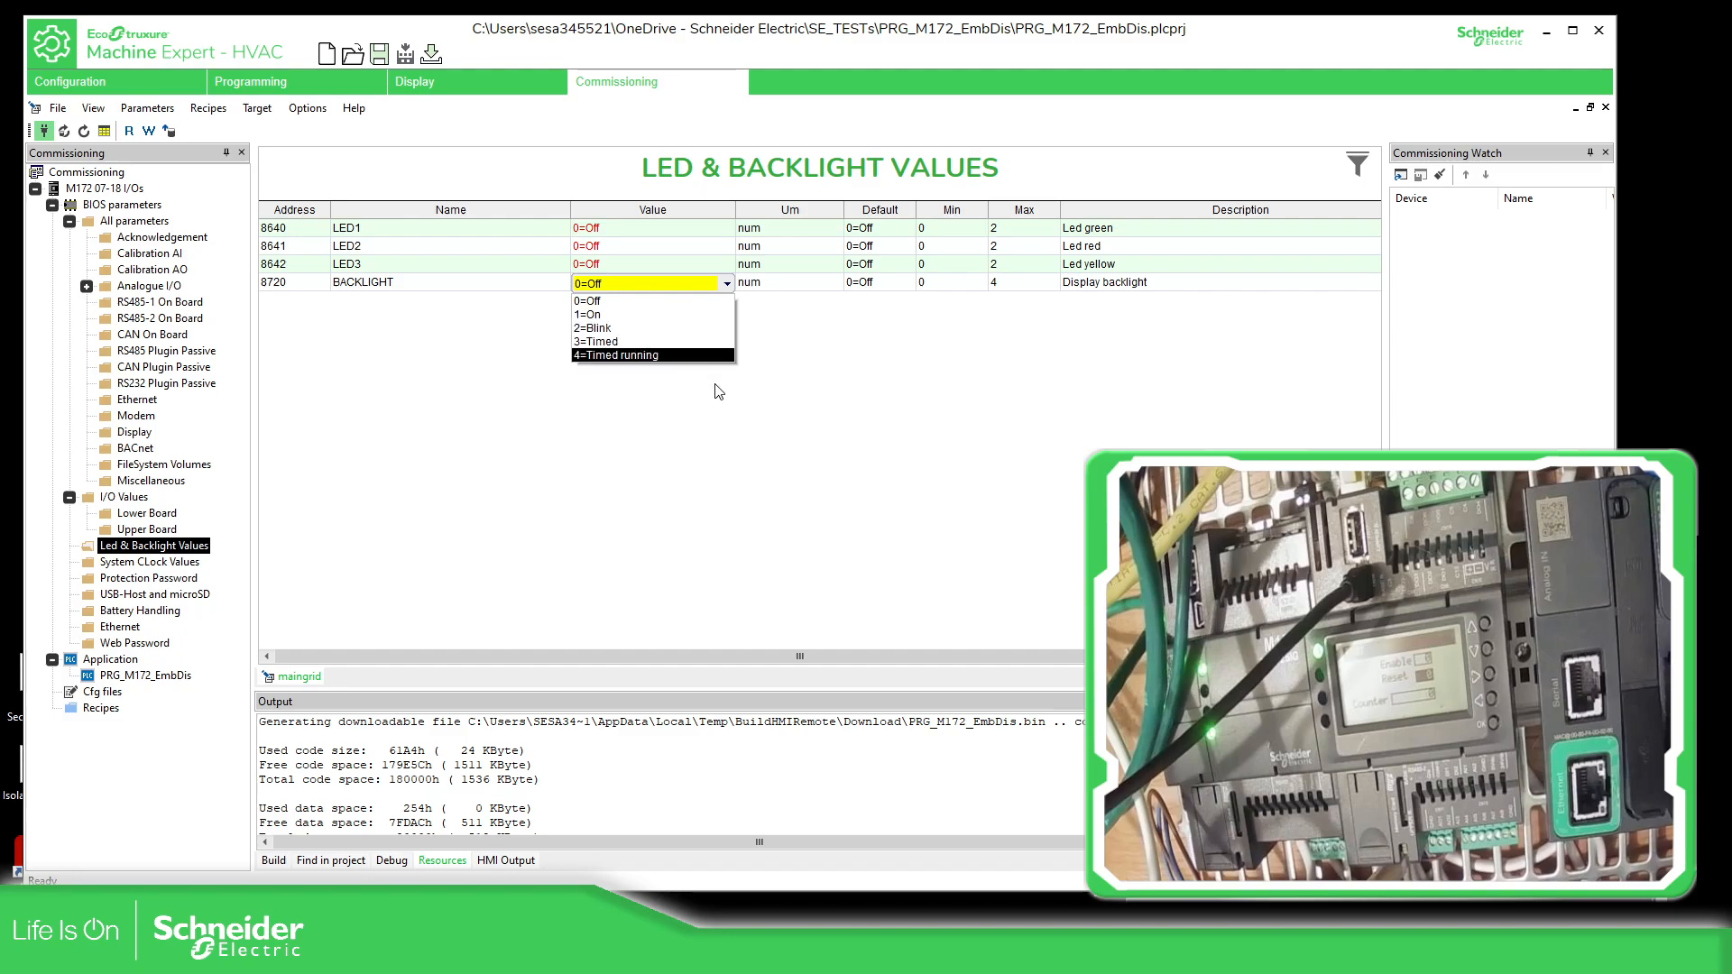
click(784, 412)
click(301, 285)
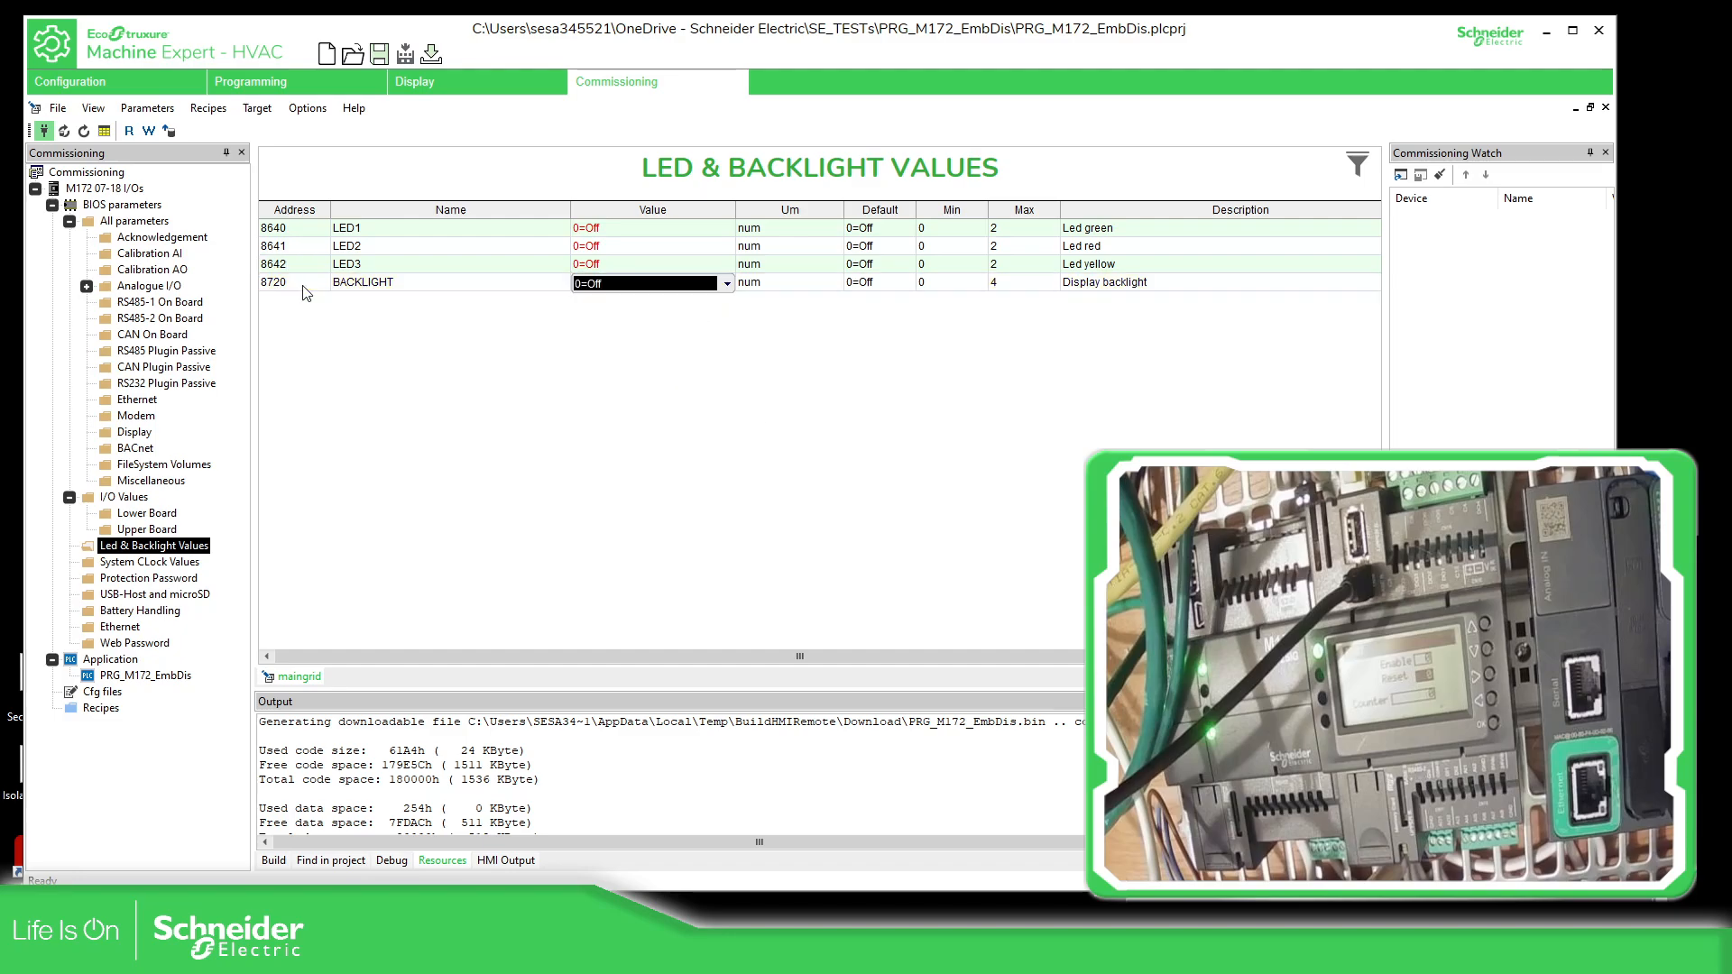
Read the BACKLIGHT parameter with auto refresh turned on and set its value to 0=Off.
click(128, 134)
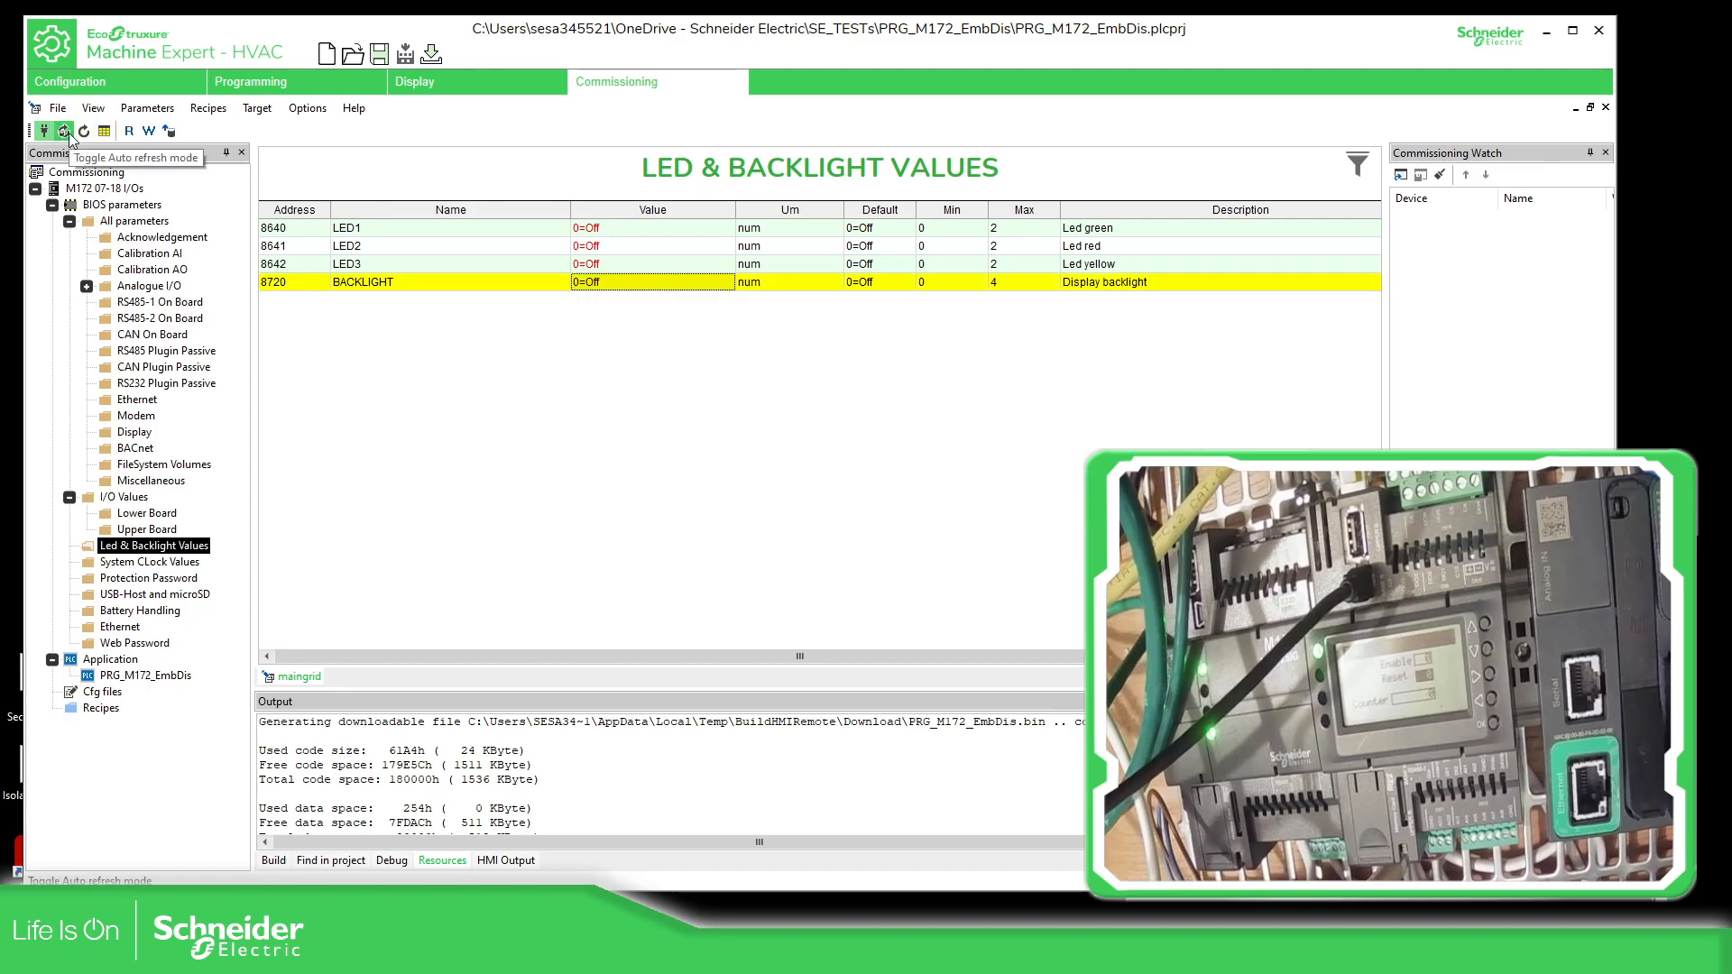
click(65, 131)
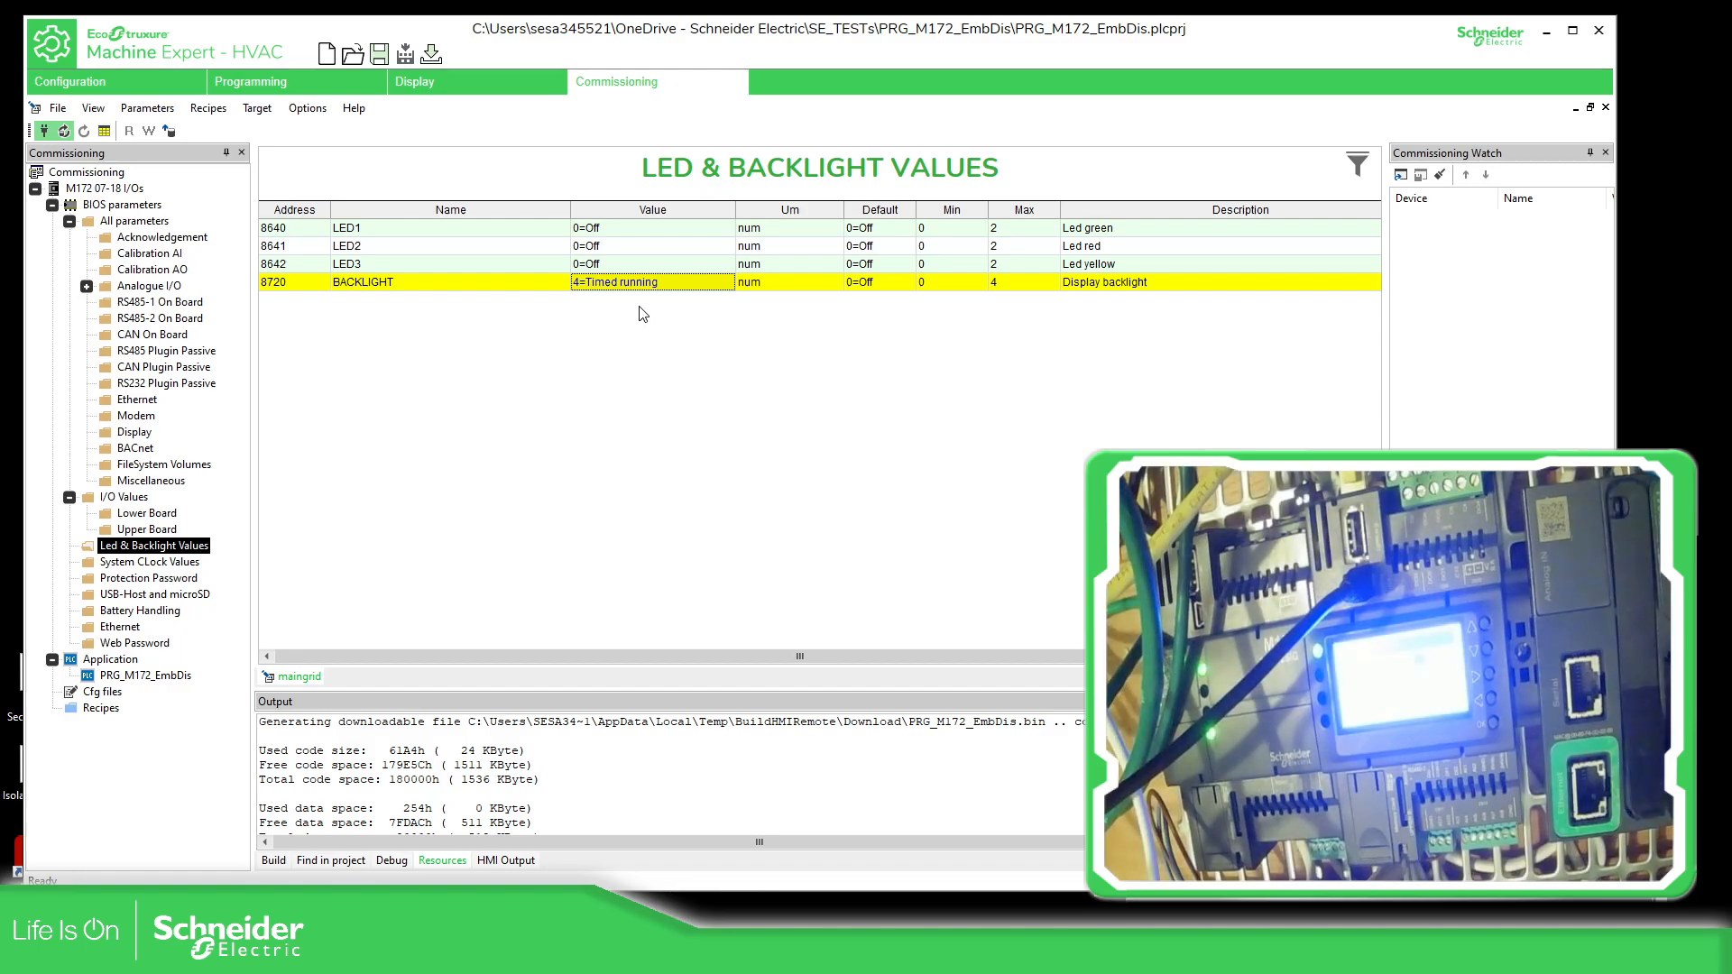
click(688, 283)
click(691, 287)
click(633, 303)
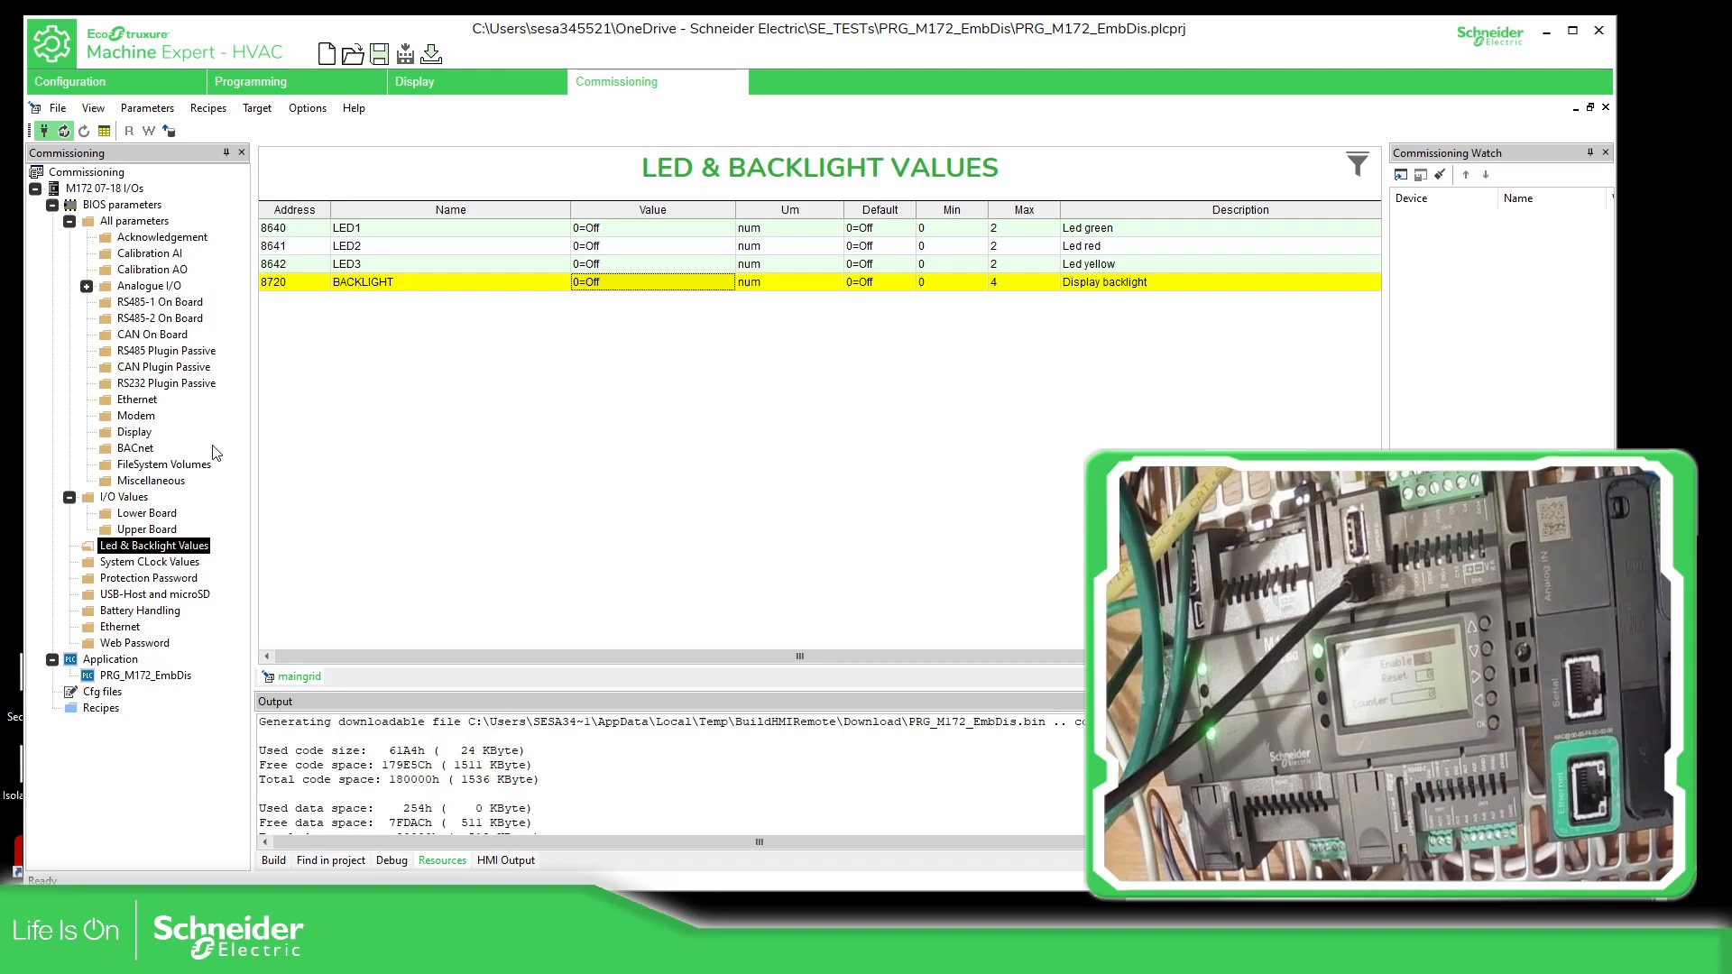
Set the backlight time Par_BackLightTime to 0 sec in the Display BIOS parameters.
click(147, 437)
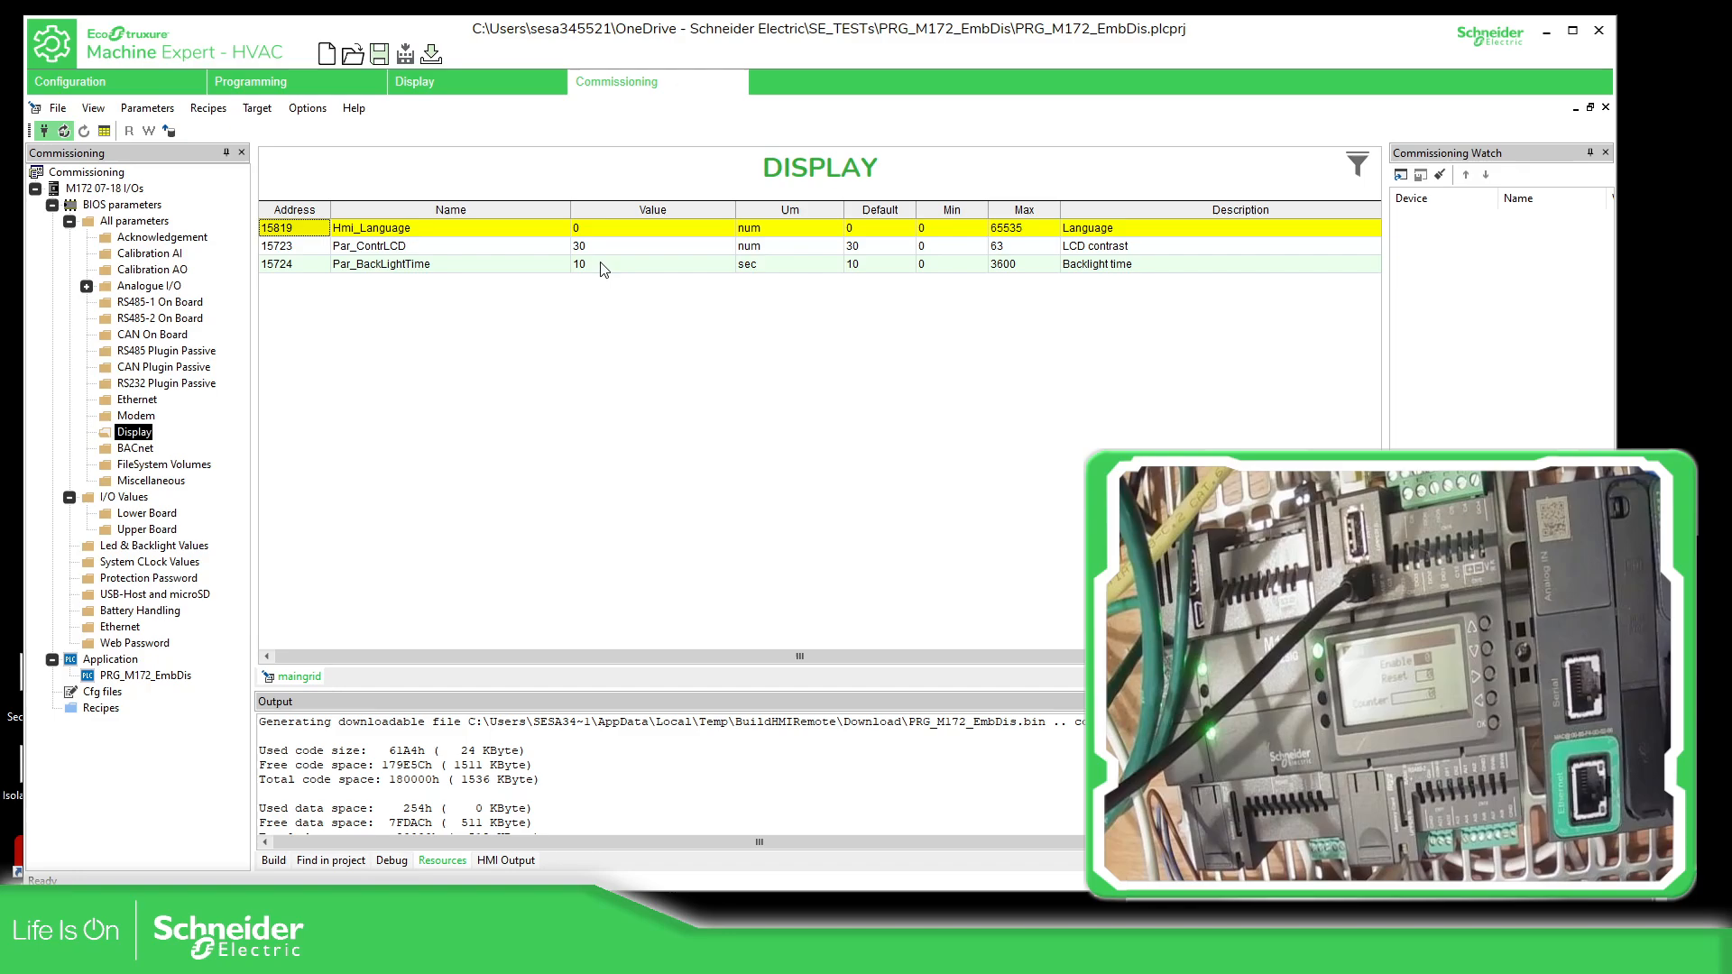
click(680, 260)
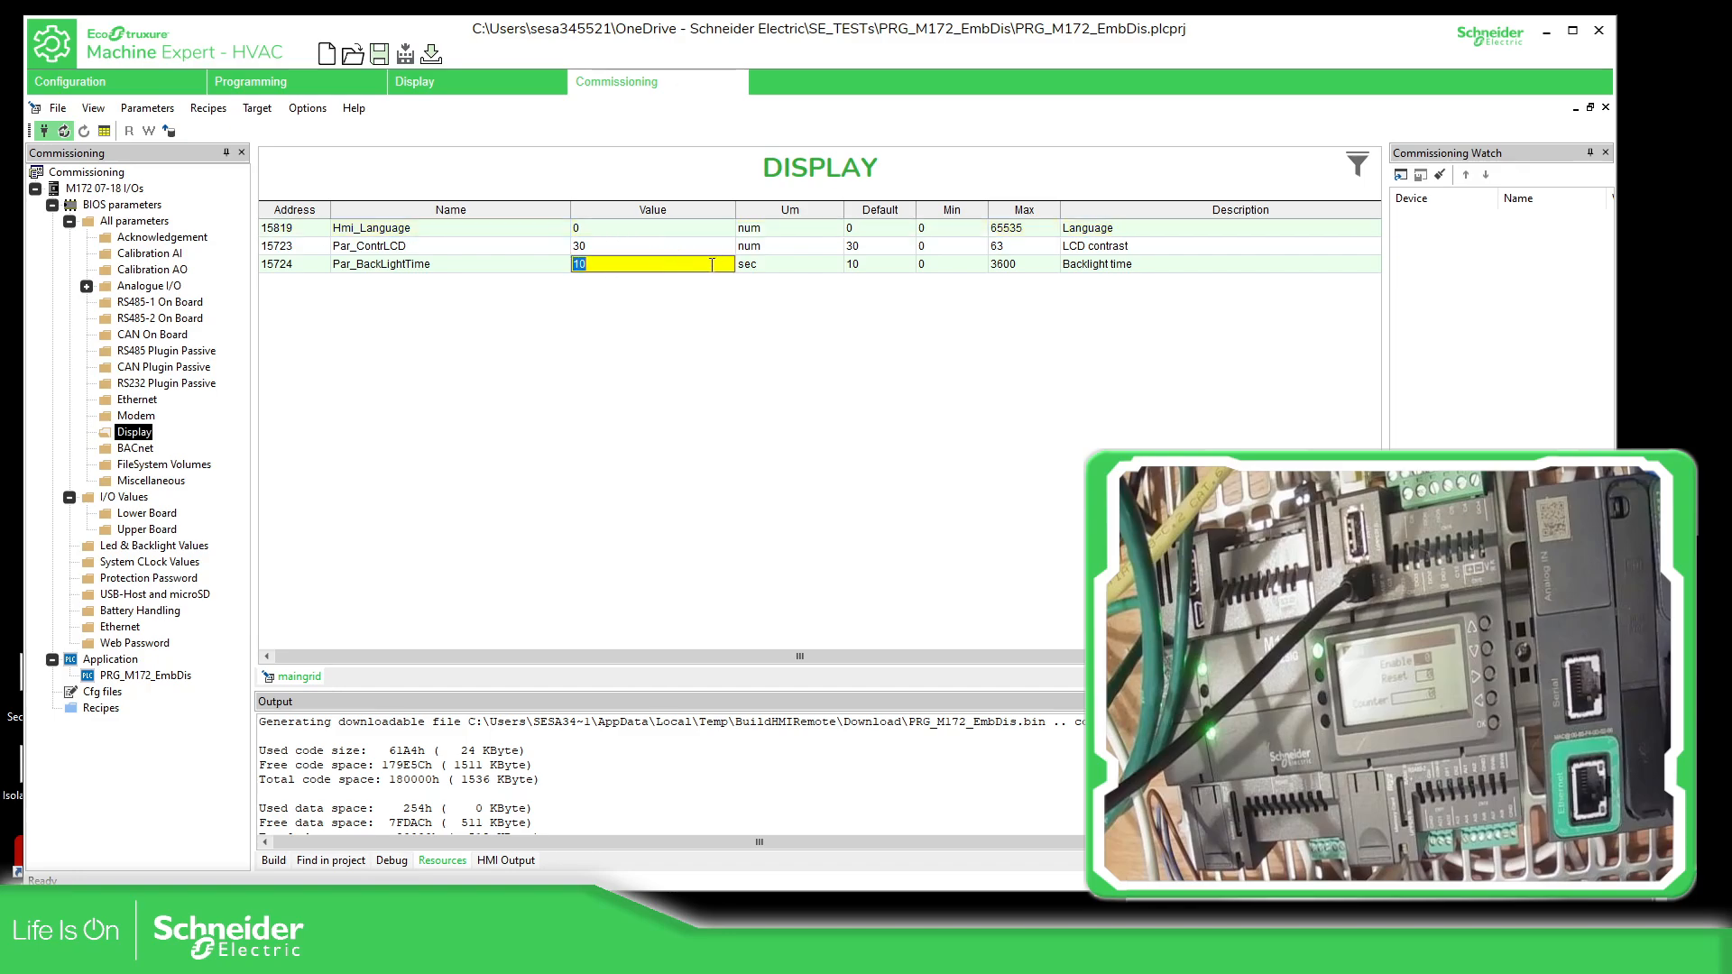
key(Return)
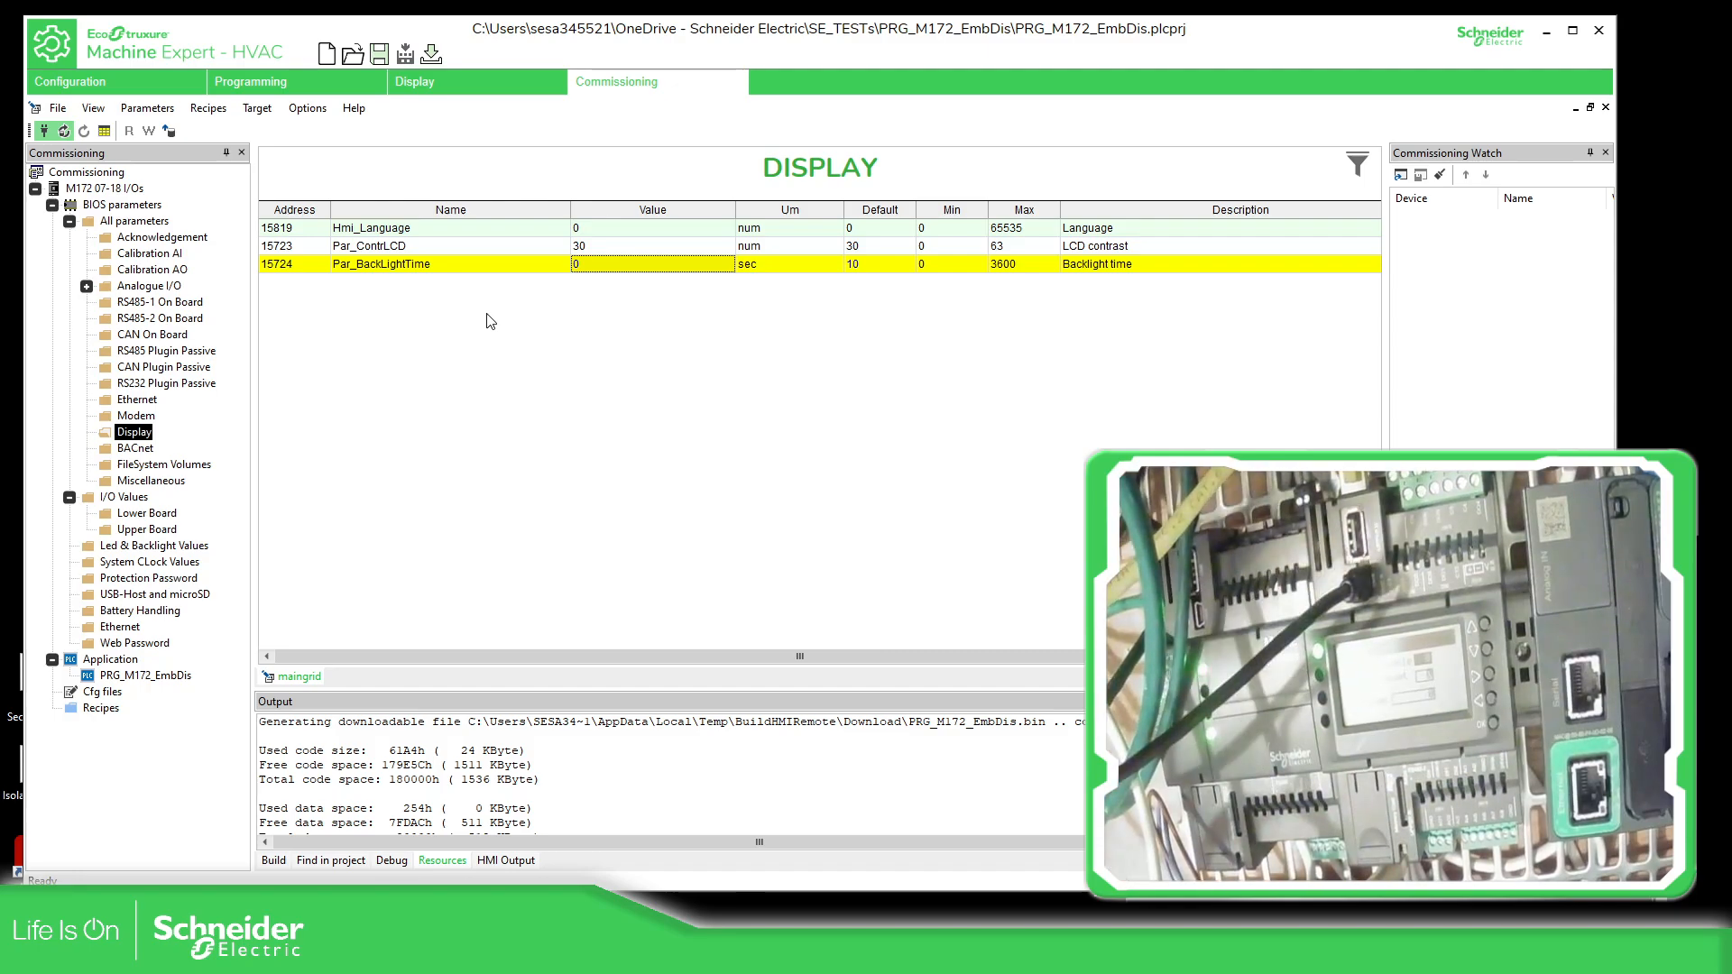
Set Par_BackLightTime to 10 sec and turn off the automatic parameter refresh.
click(620, 266)
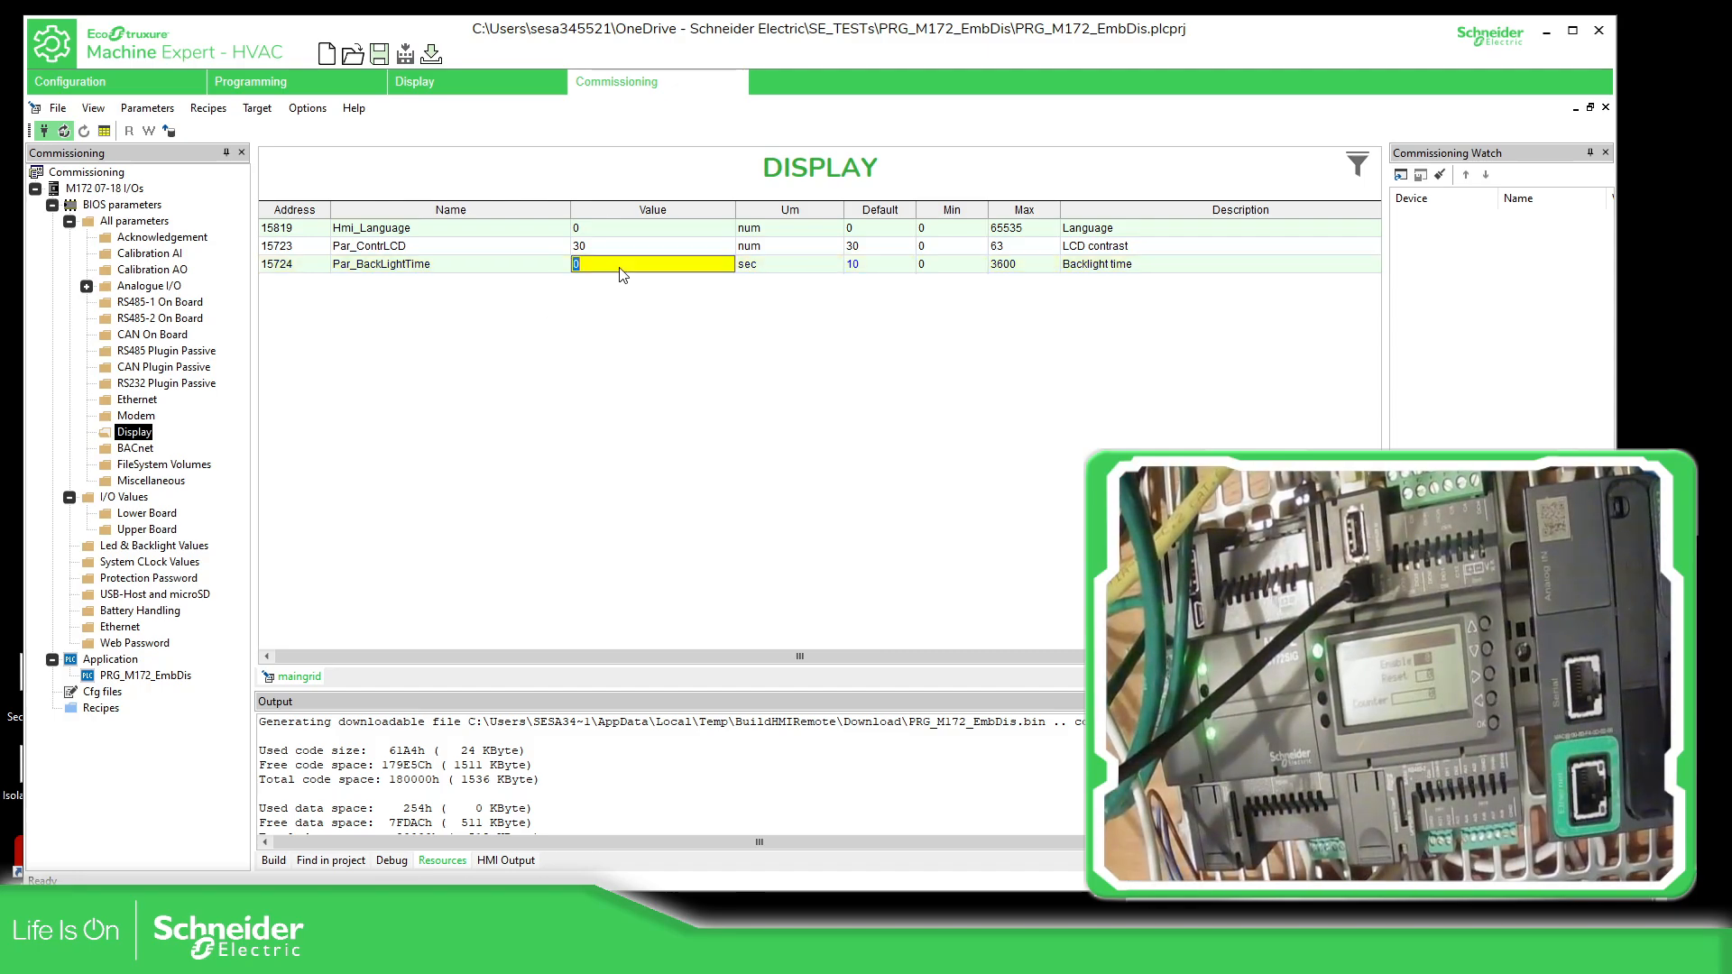
key(Return)
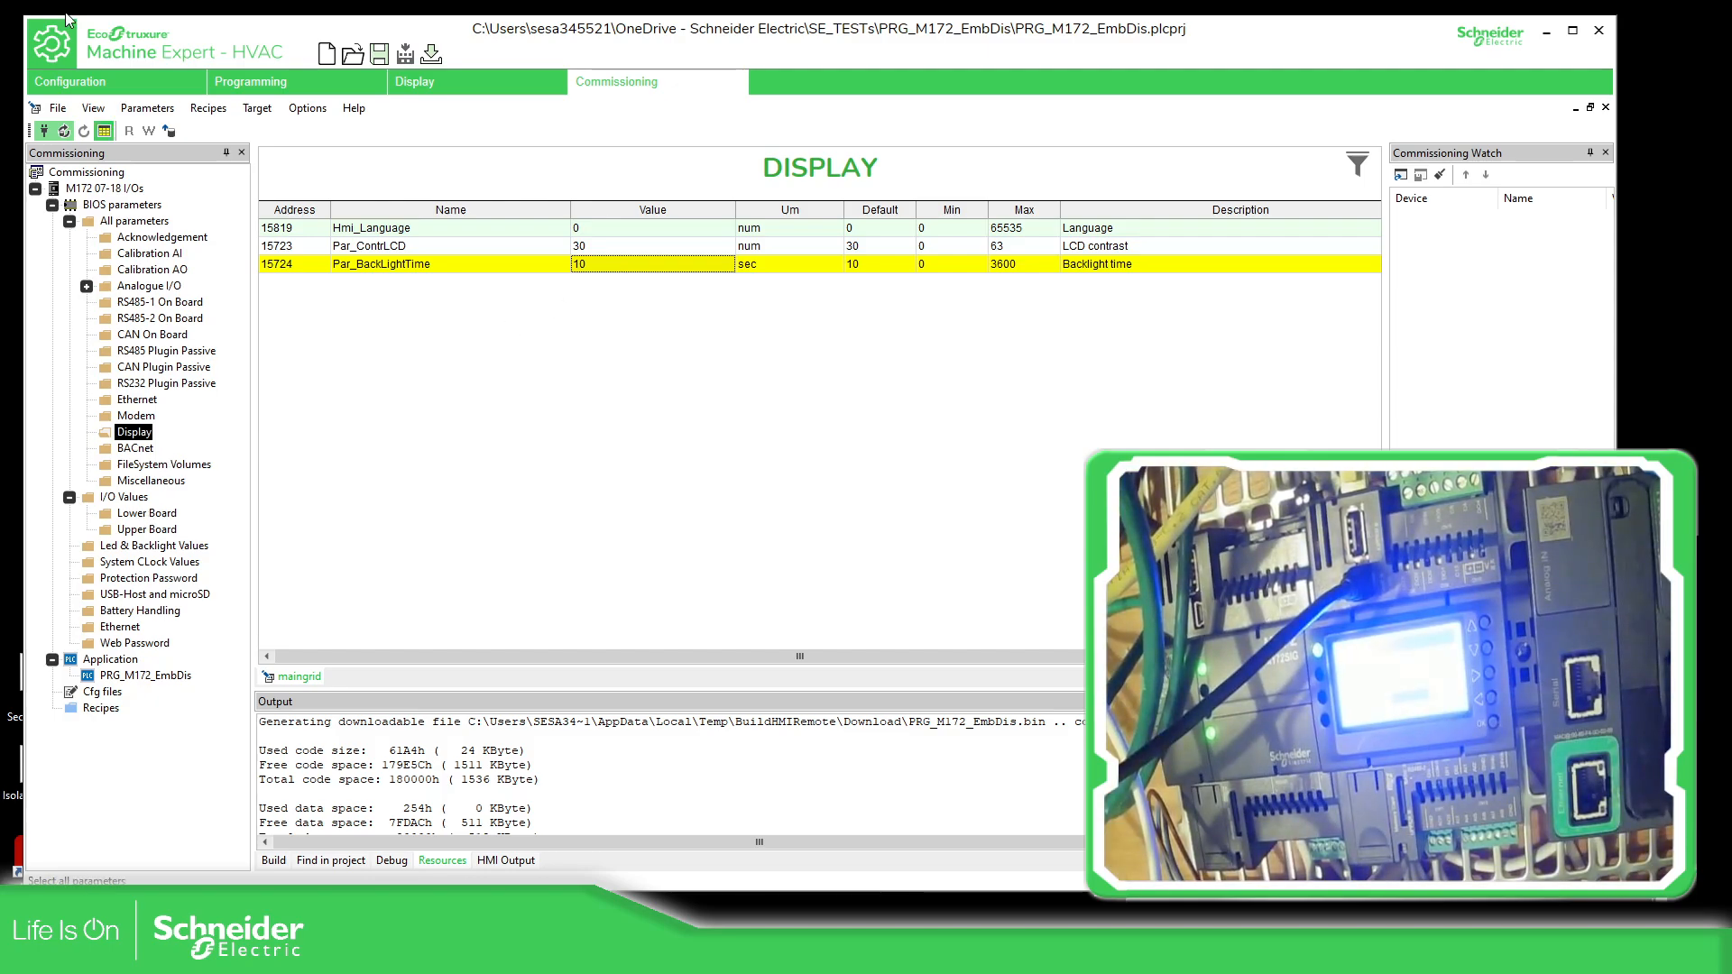
click(64, 133)
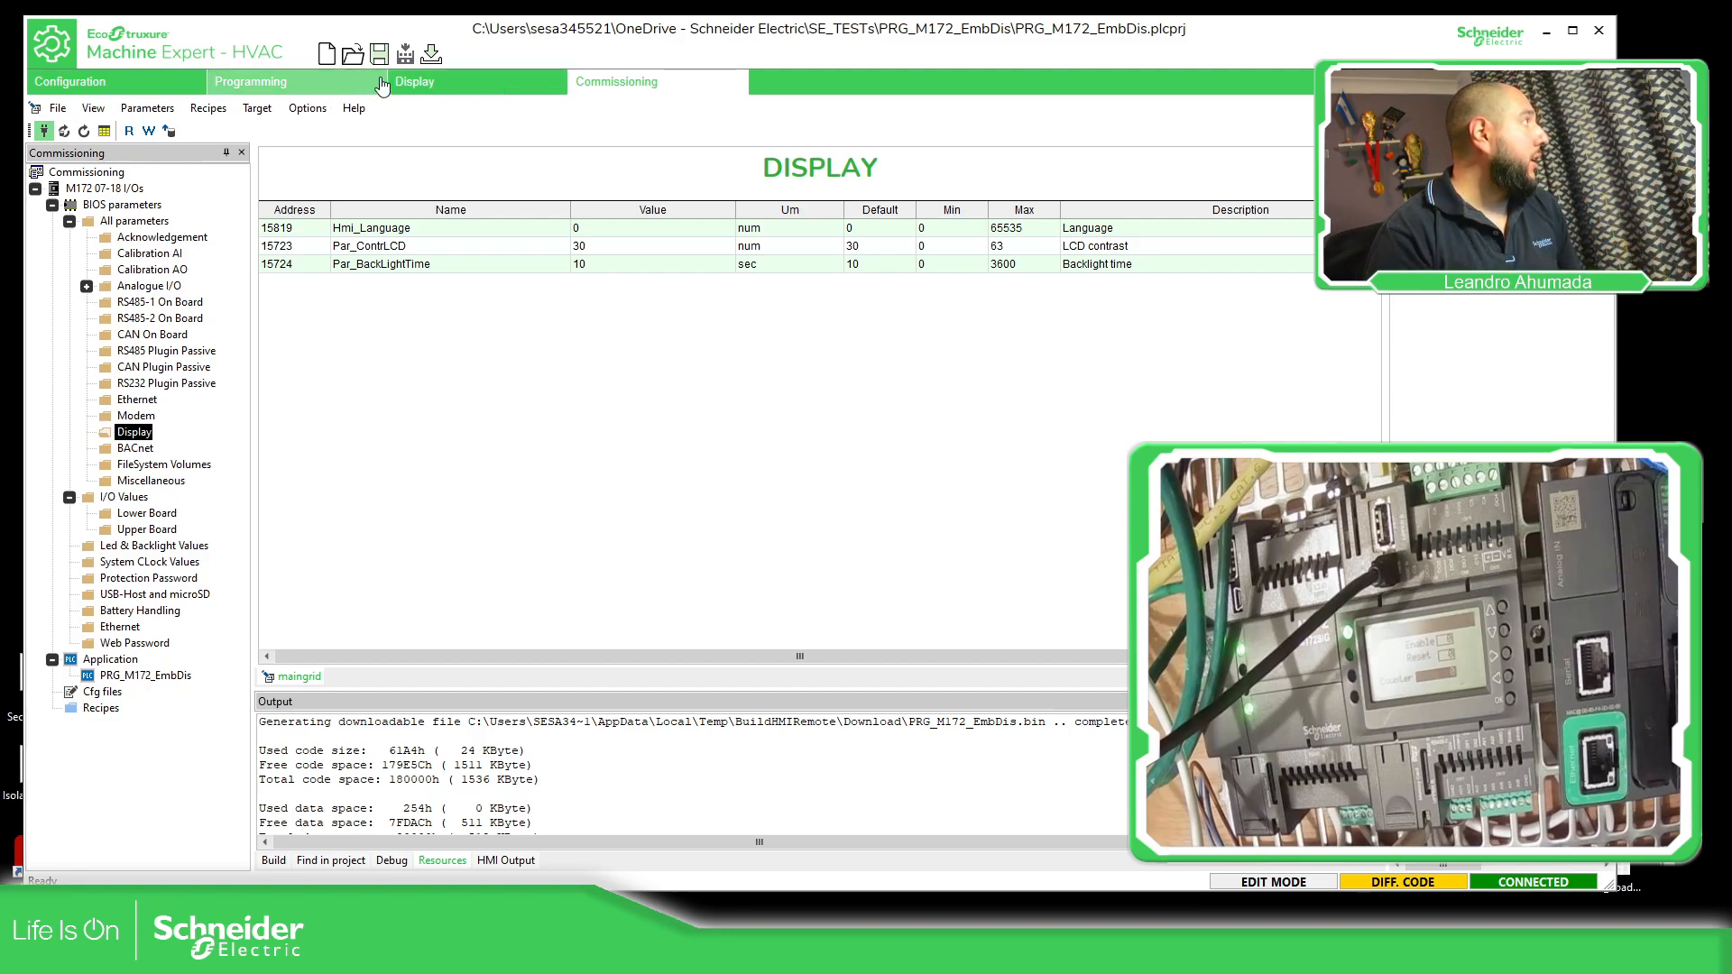
Open page ID01 of the display project and delete all labels and value fields below its title bar.
click(425, 79)
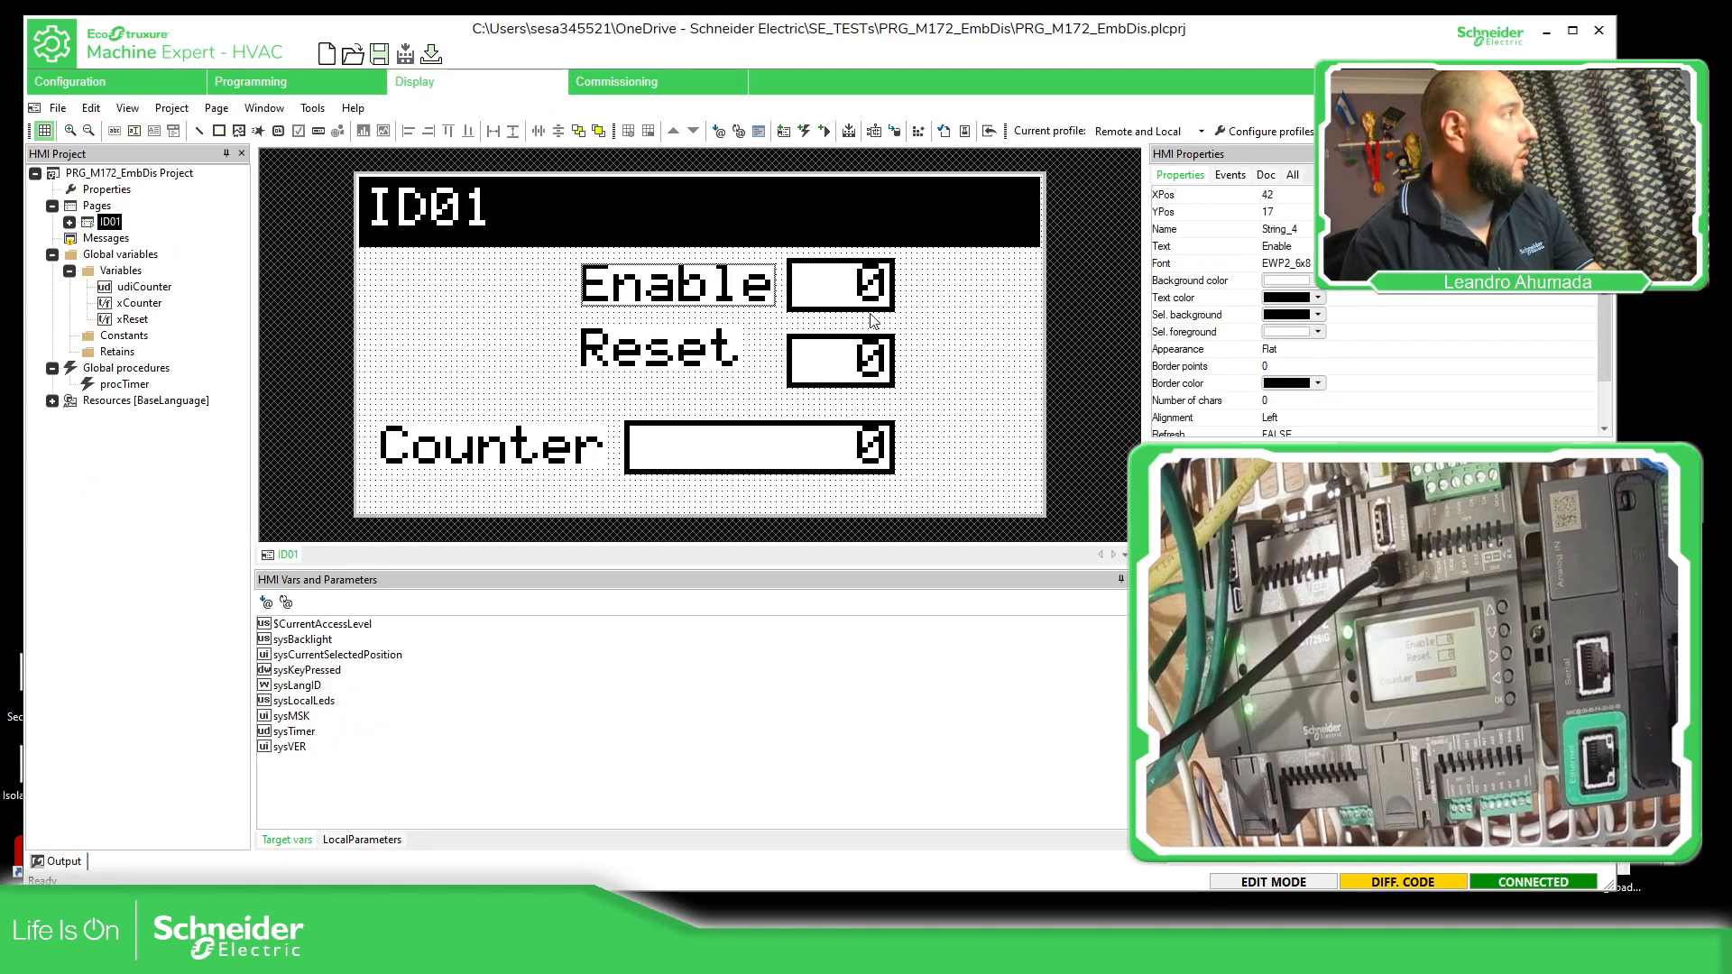
drag(985, 493, 341, 275)
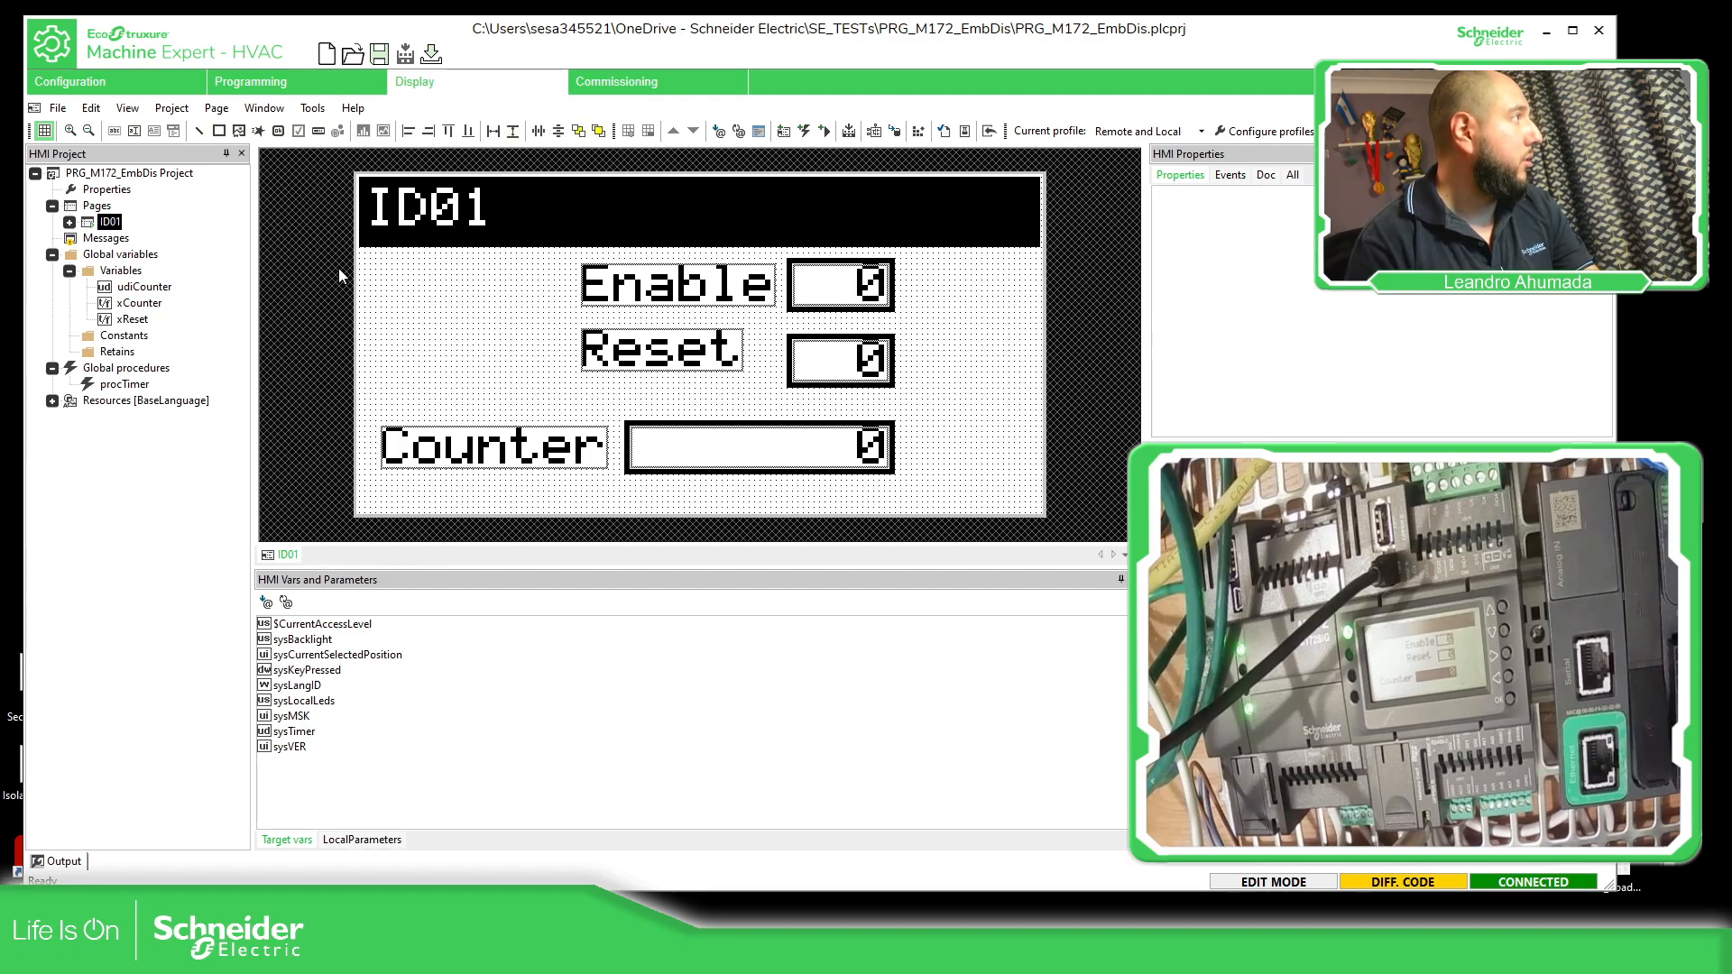
key(Delete)
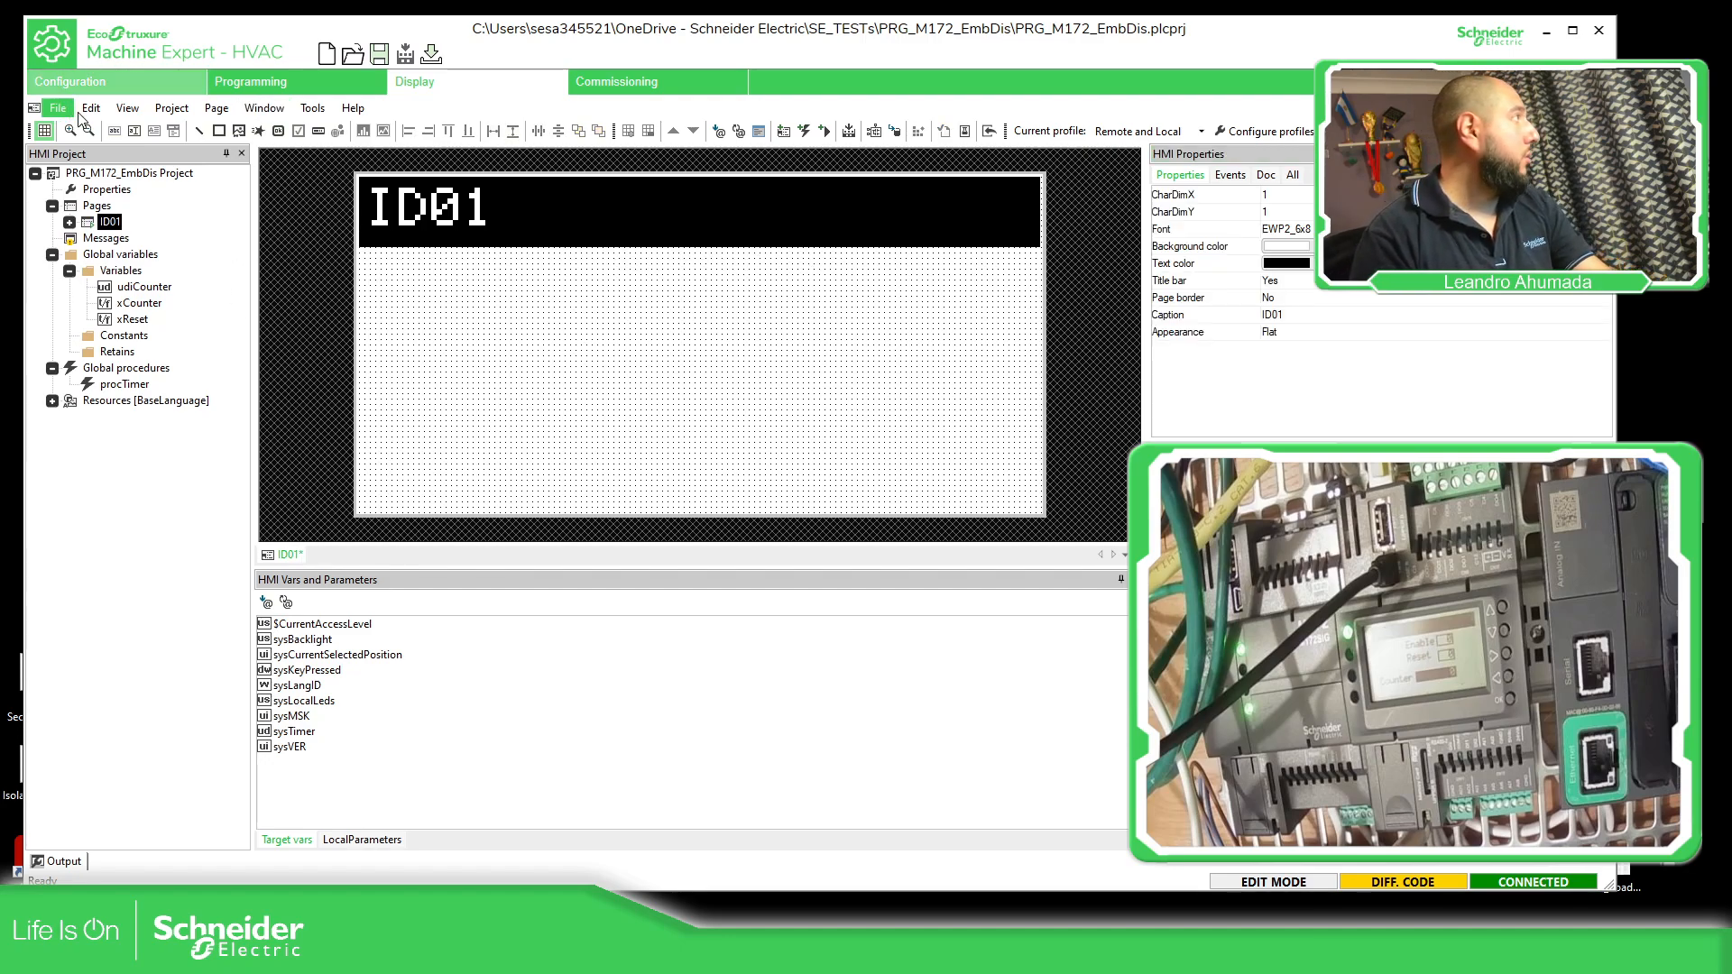
Add a string to page ID01, set its font to EWP2_8x16 and move it to about X 43, Y 25.
click(114, 131)
click(491, 298)
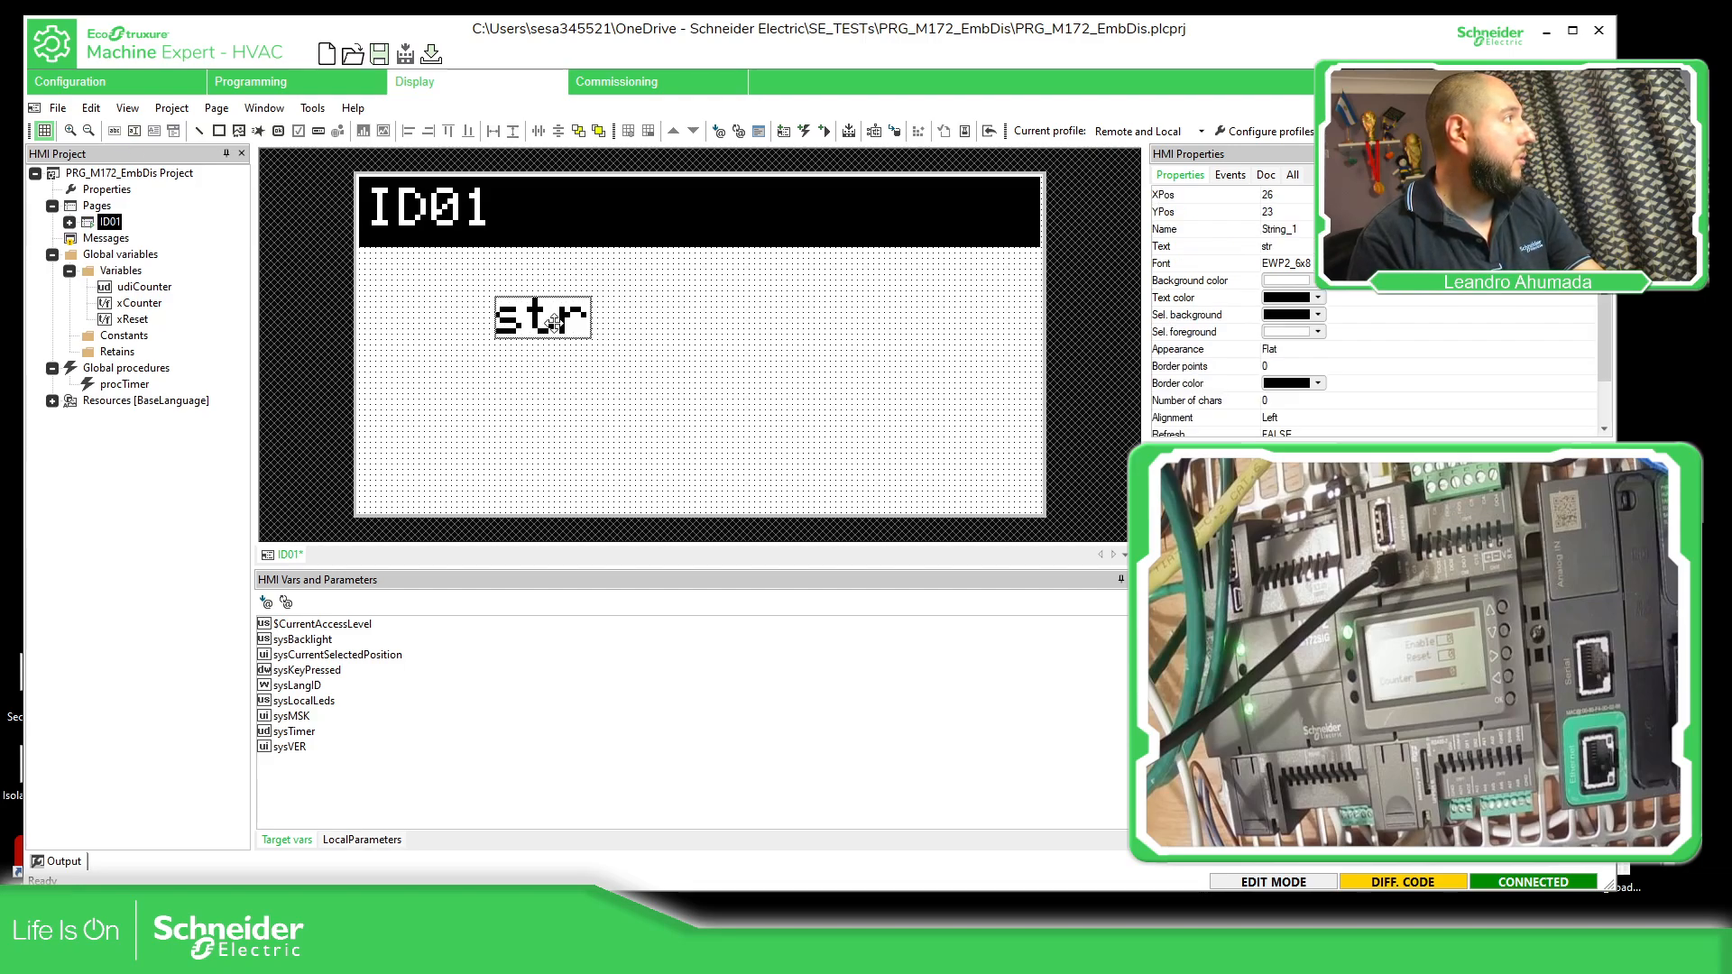
click(1340, 263)
click(1339, 264)
click(1326, 291)
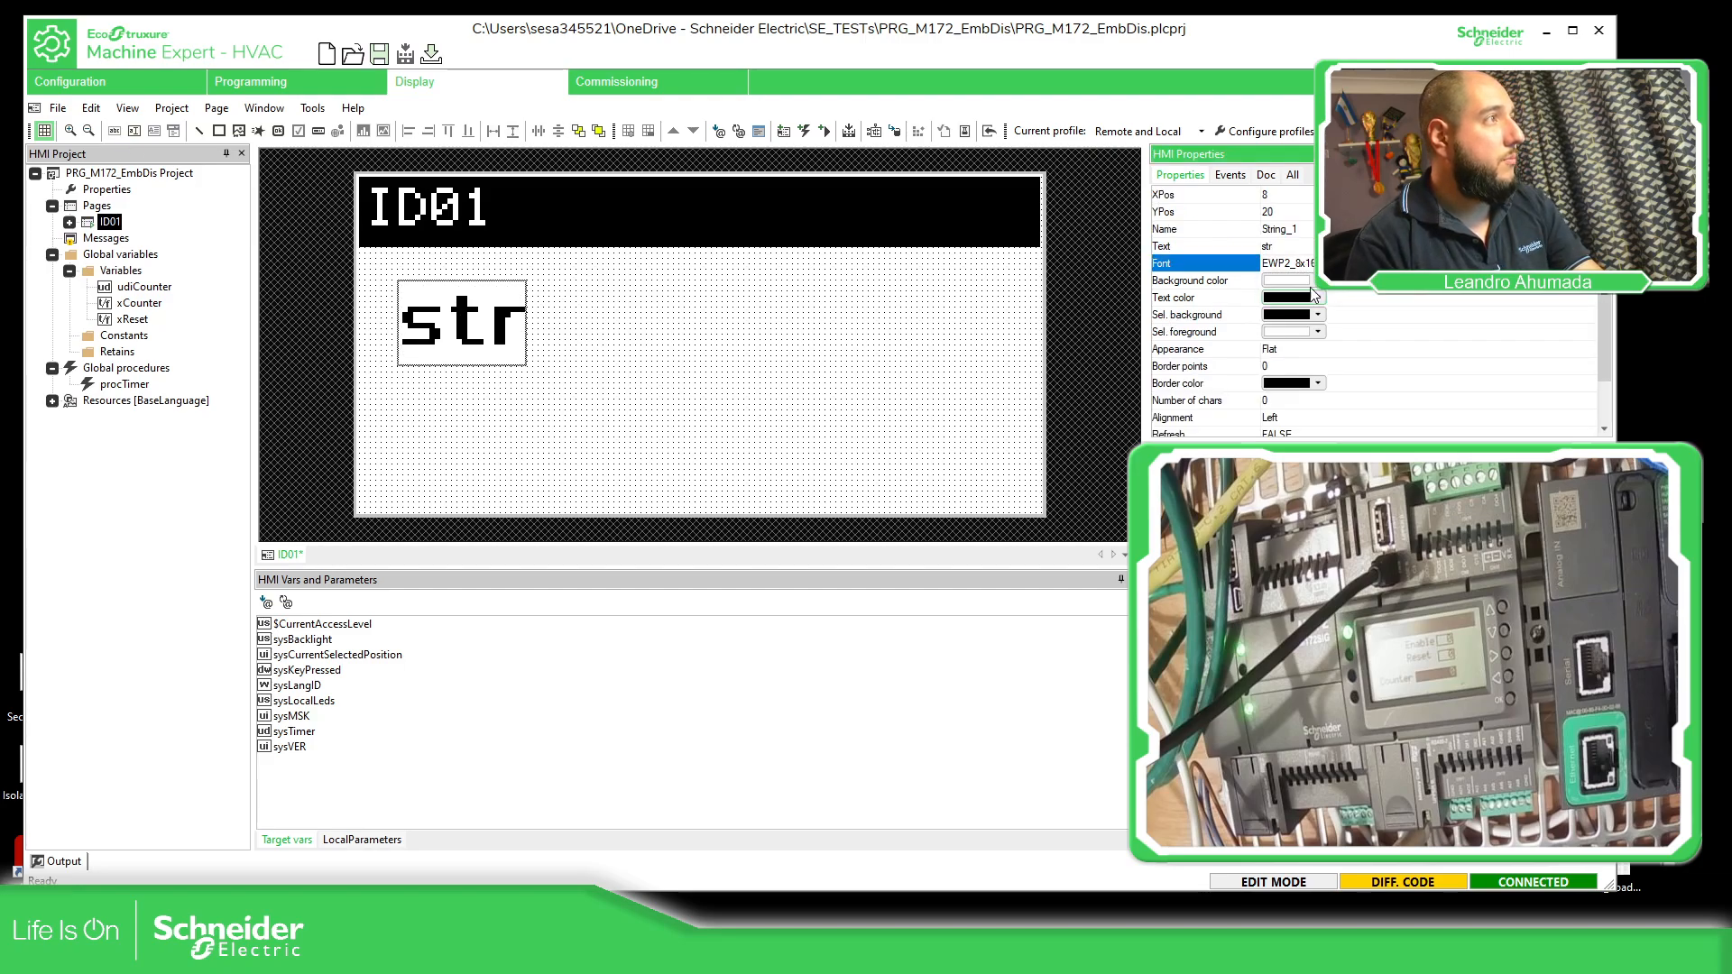
click(637, 353)
drag(485, 338, 676, 365)
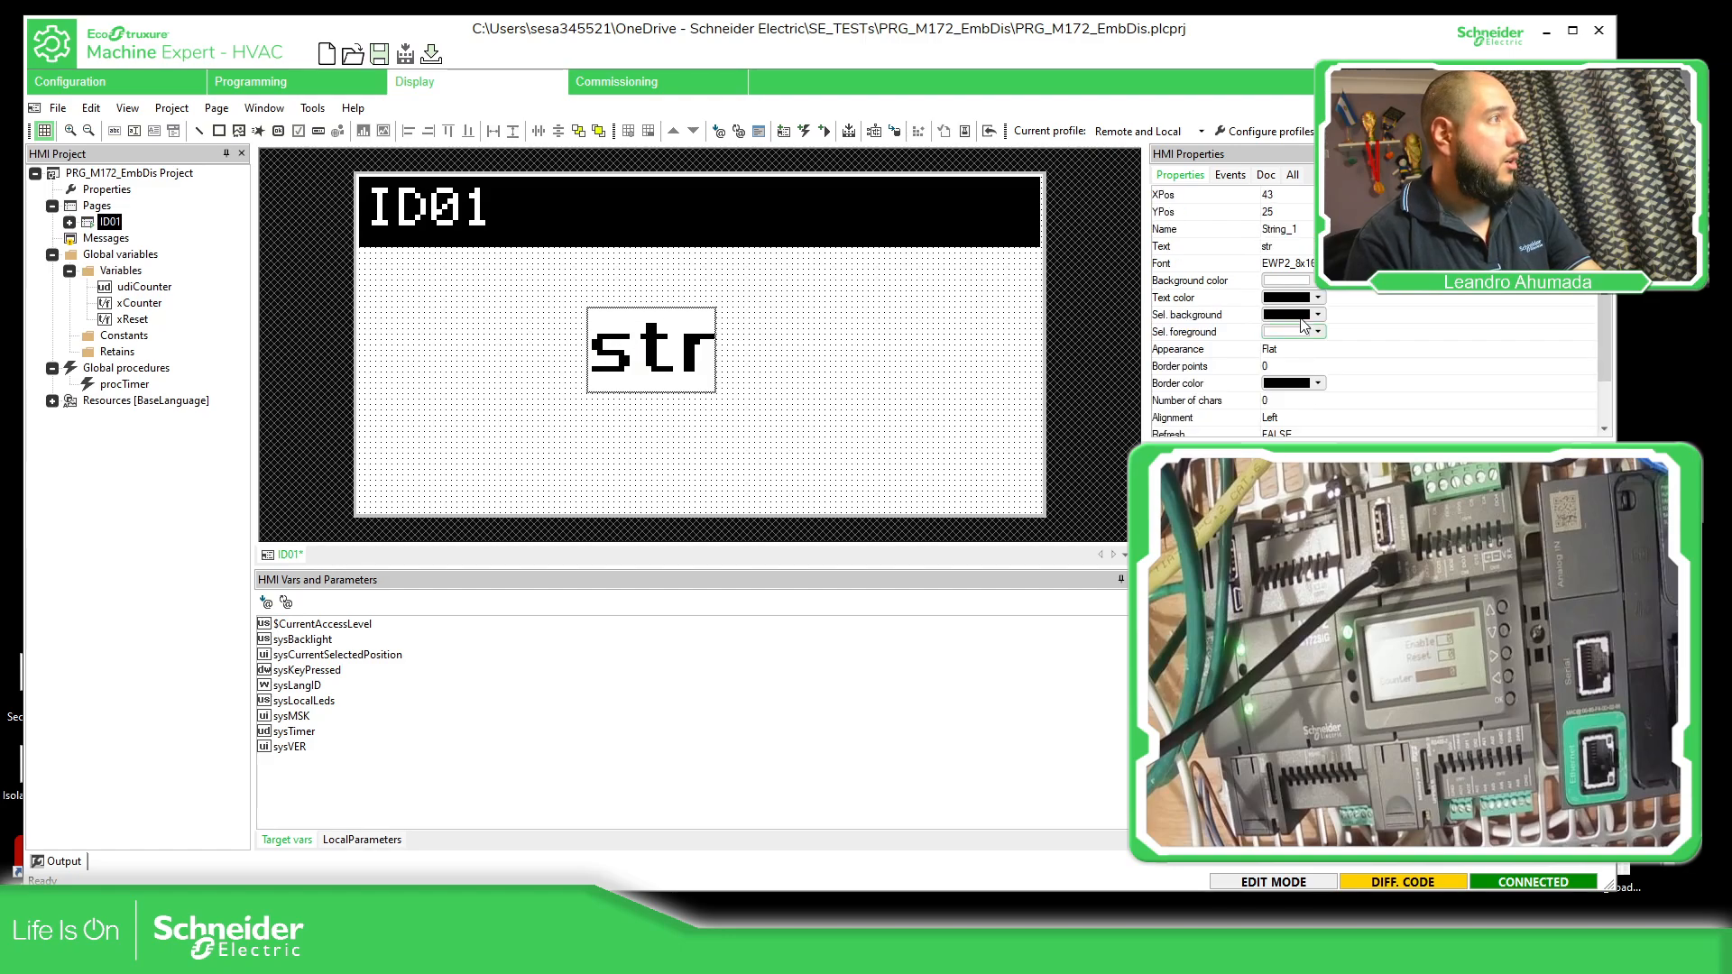
Set the string's text to LTA and move it to about X 23, Y 21.
click(1297, 247)
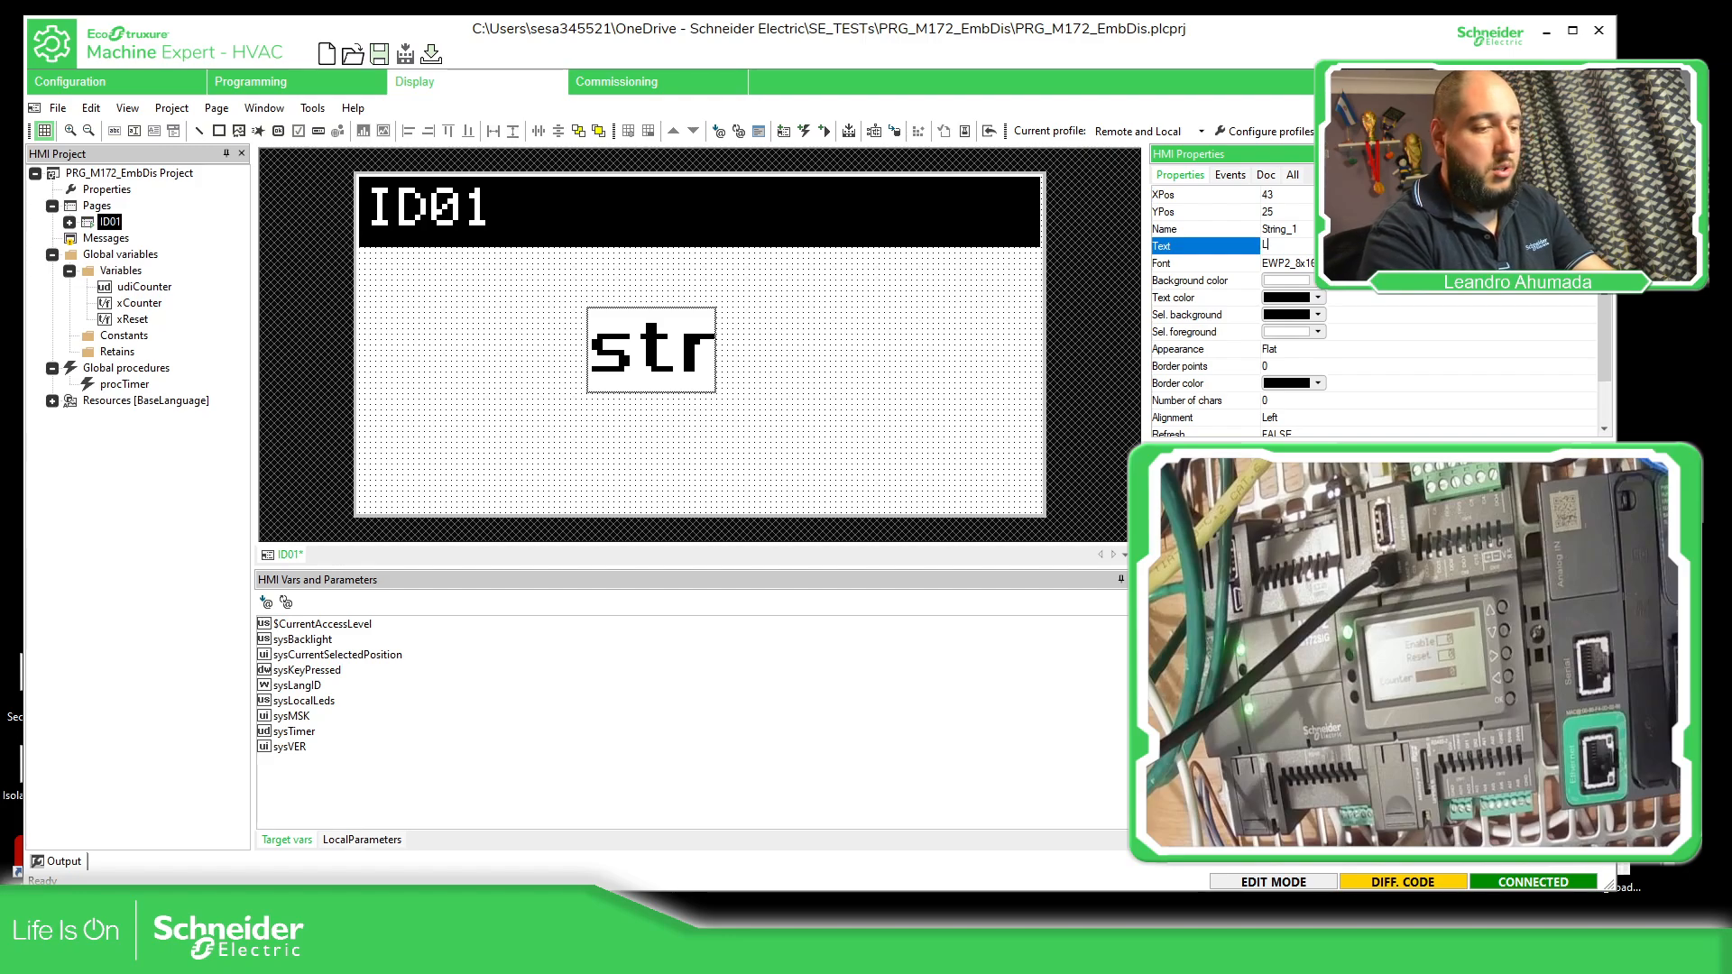
text(LTA)
key(Return)
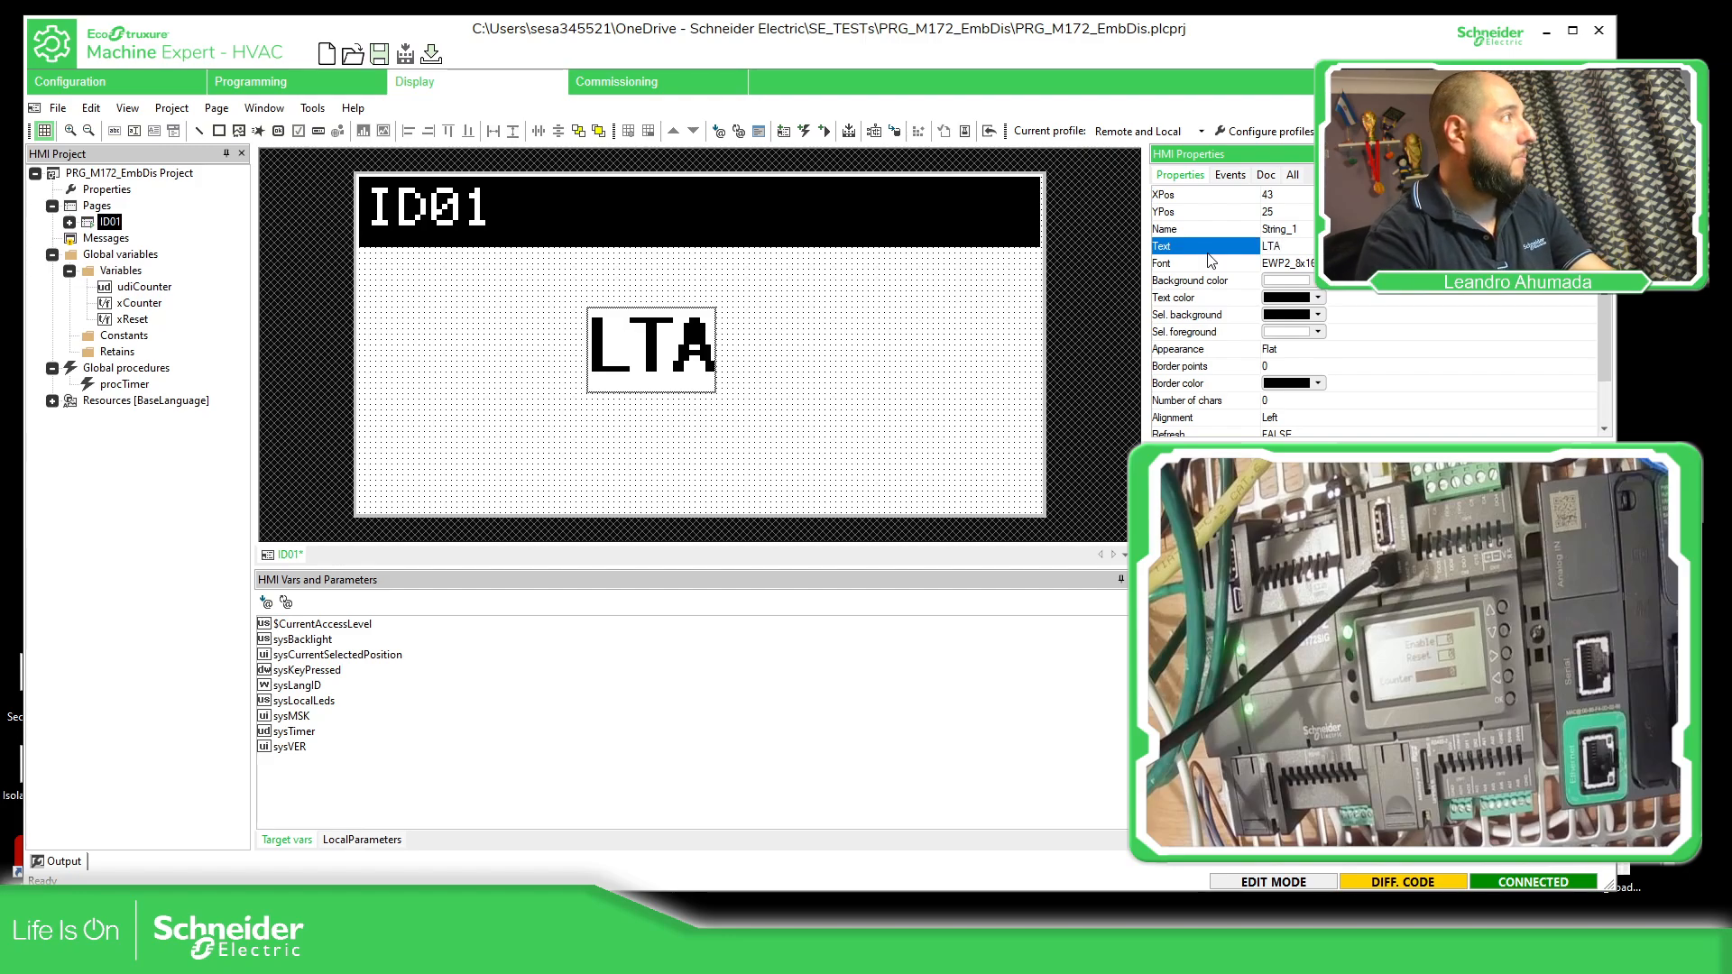
drag(694, 357, 523, 322)
click(812, 367)
Duplicate the LTA string twice and arrange the three strings diagonally from about X 12, Y 16 to X 76, Y 45.
key(ctrl+c)
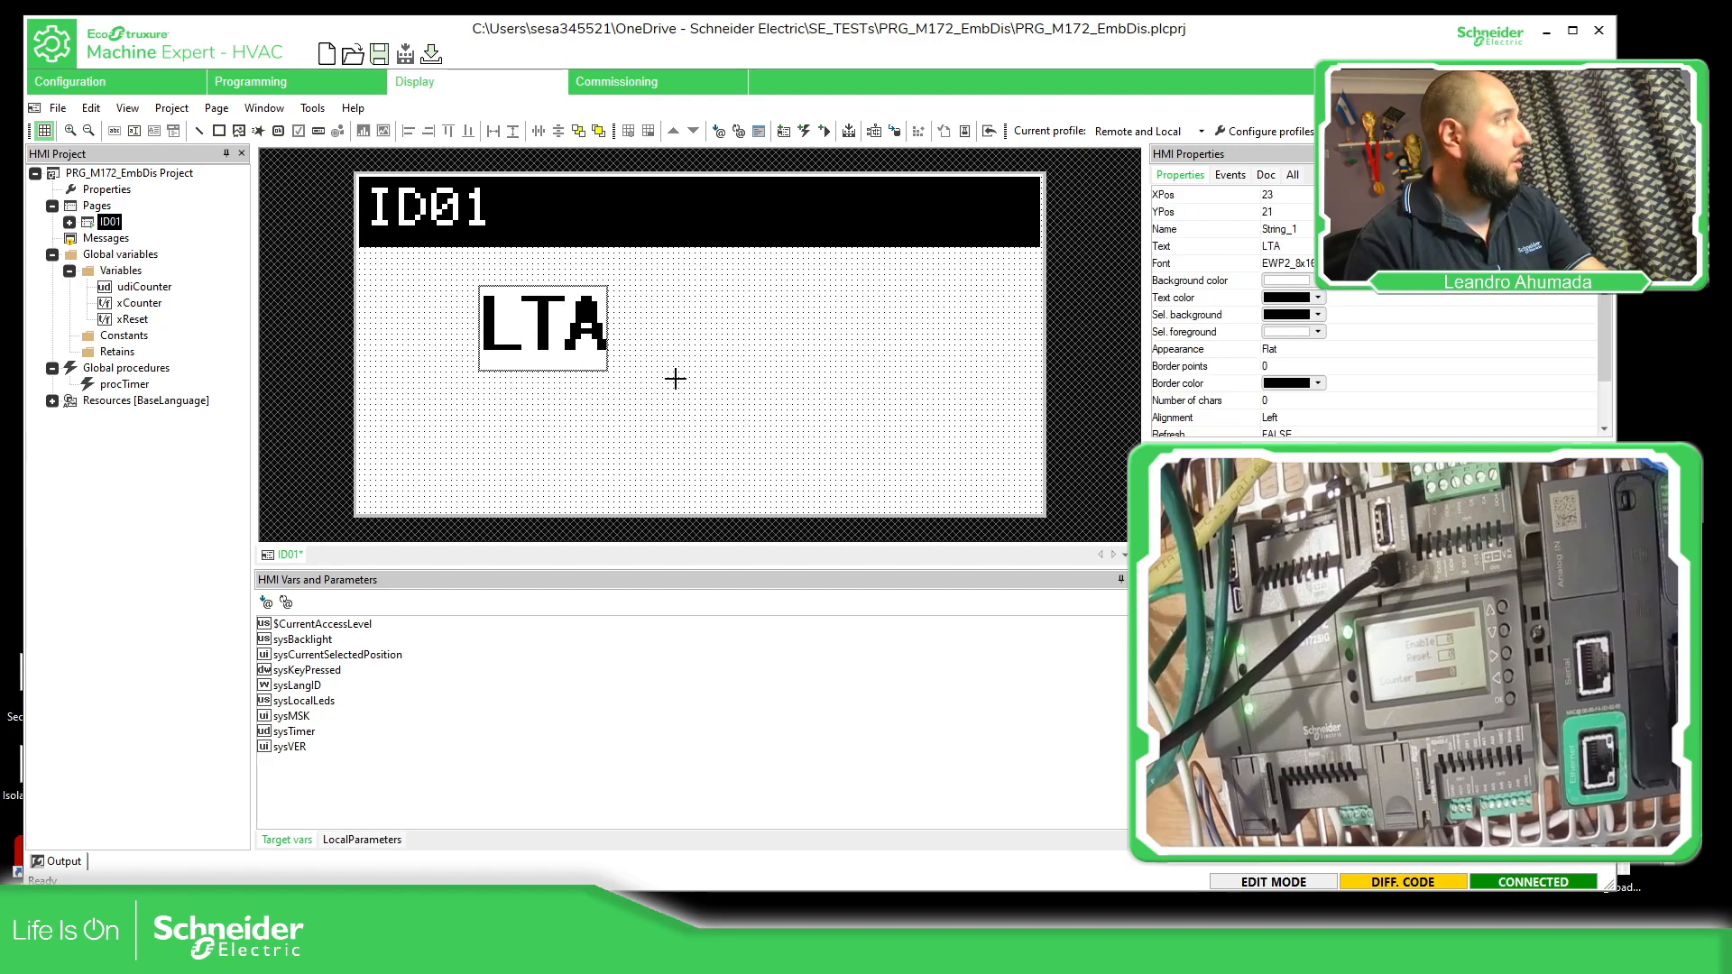
key(ctrl+v)
drag(714, 407, 859, 429)
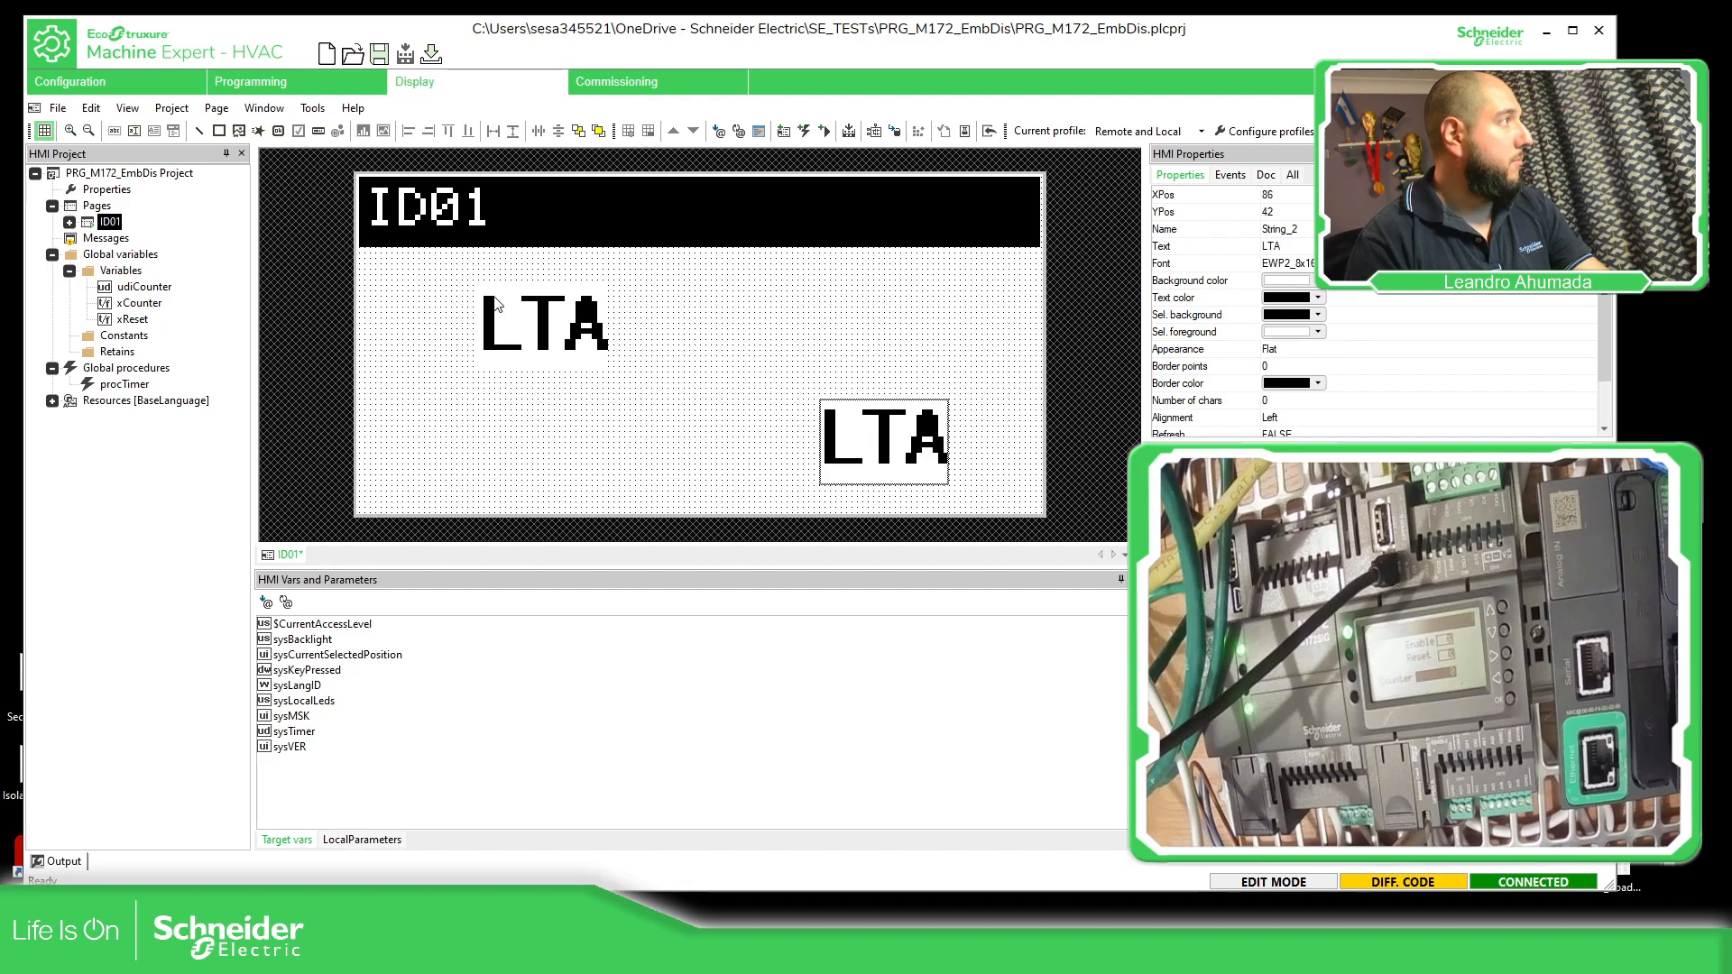
drag(497, 305, 436, 278)
key(ctrl+v)
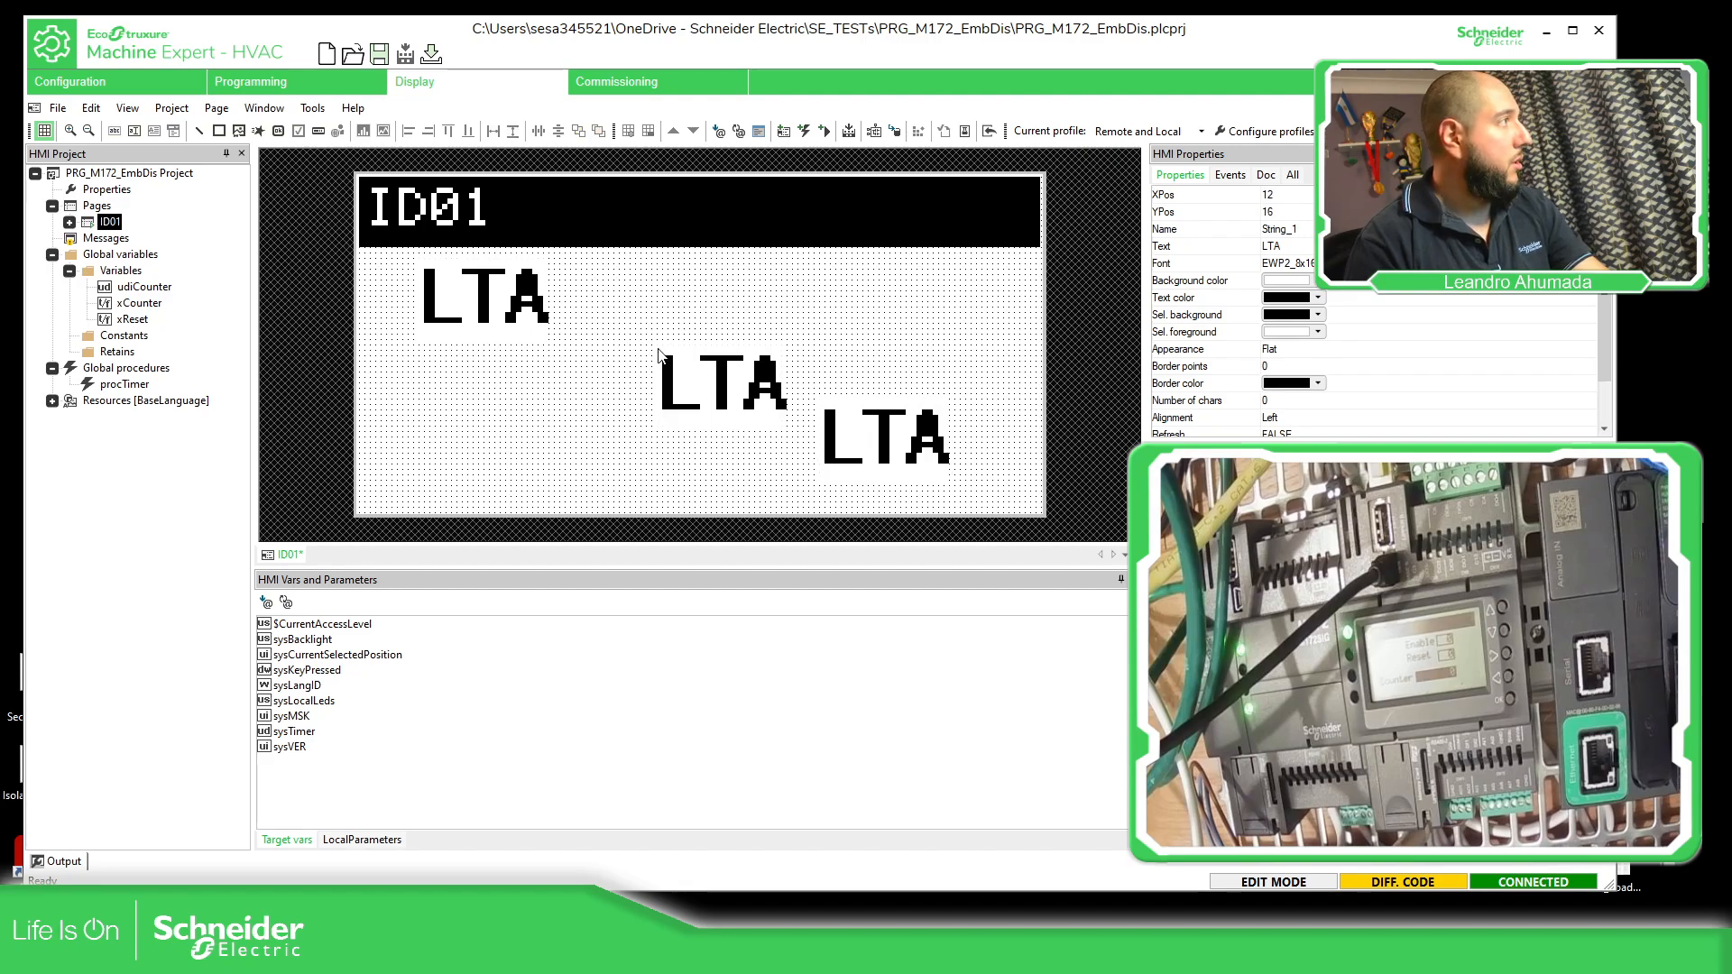
drag(735, 403, 675, 394)
drag(857, 430, 806, 453)
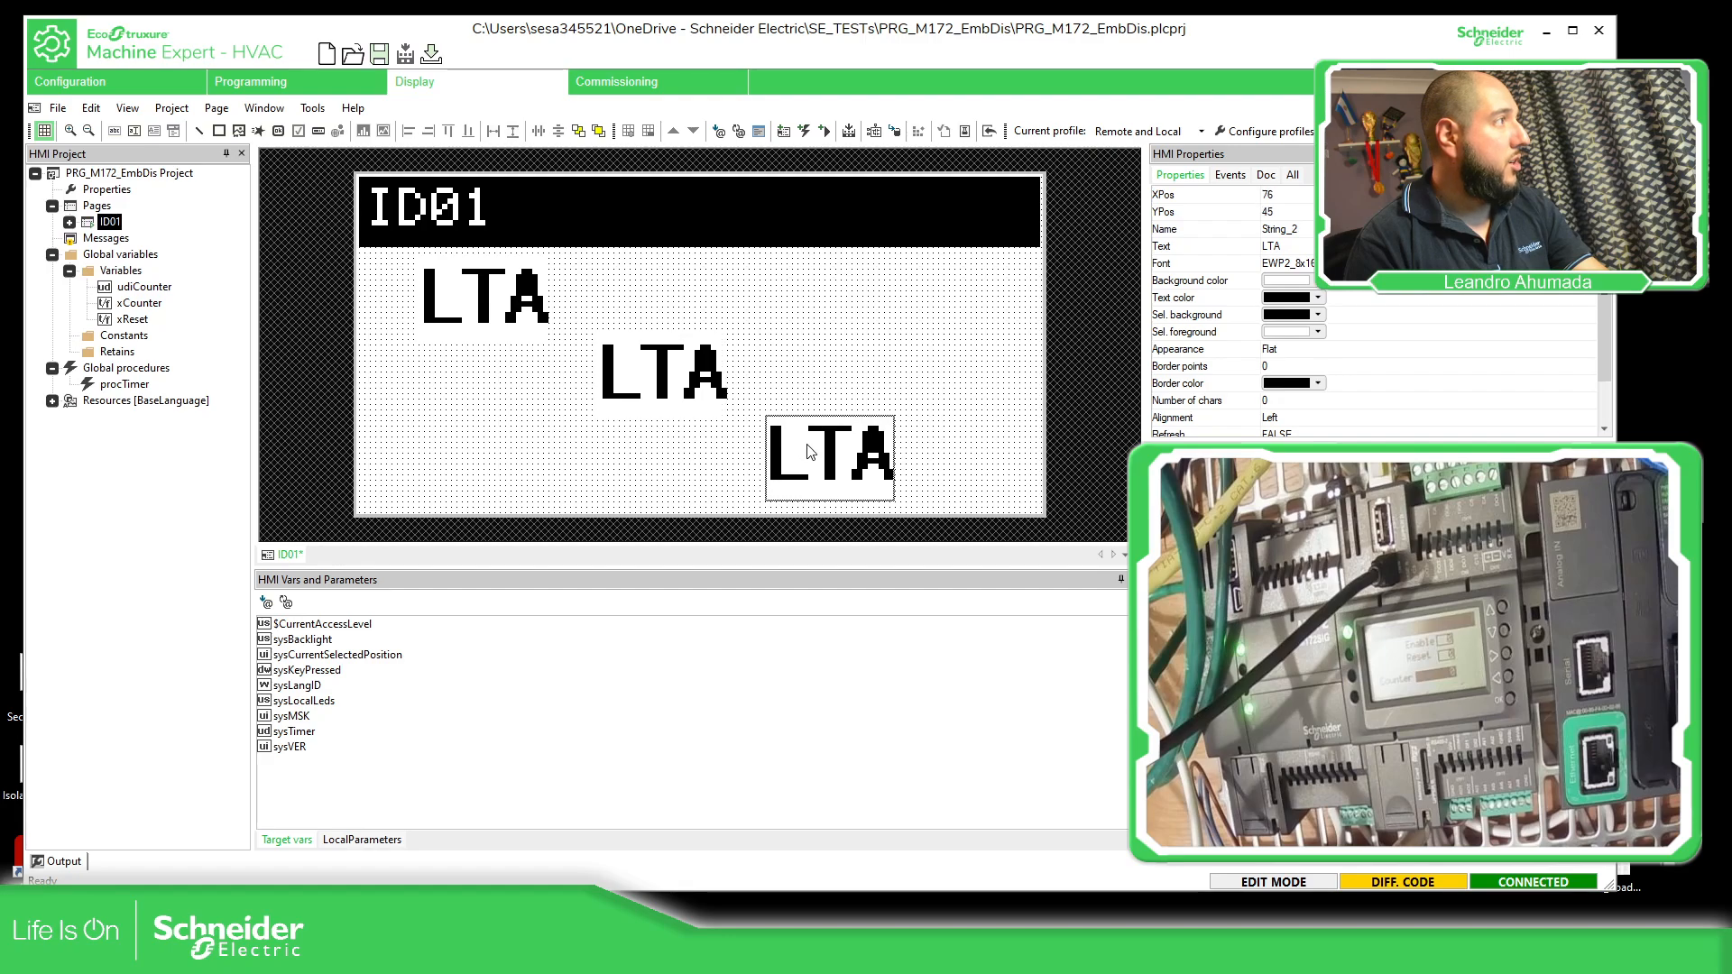
click(892, 306)
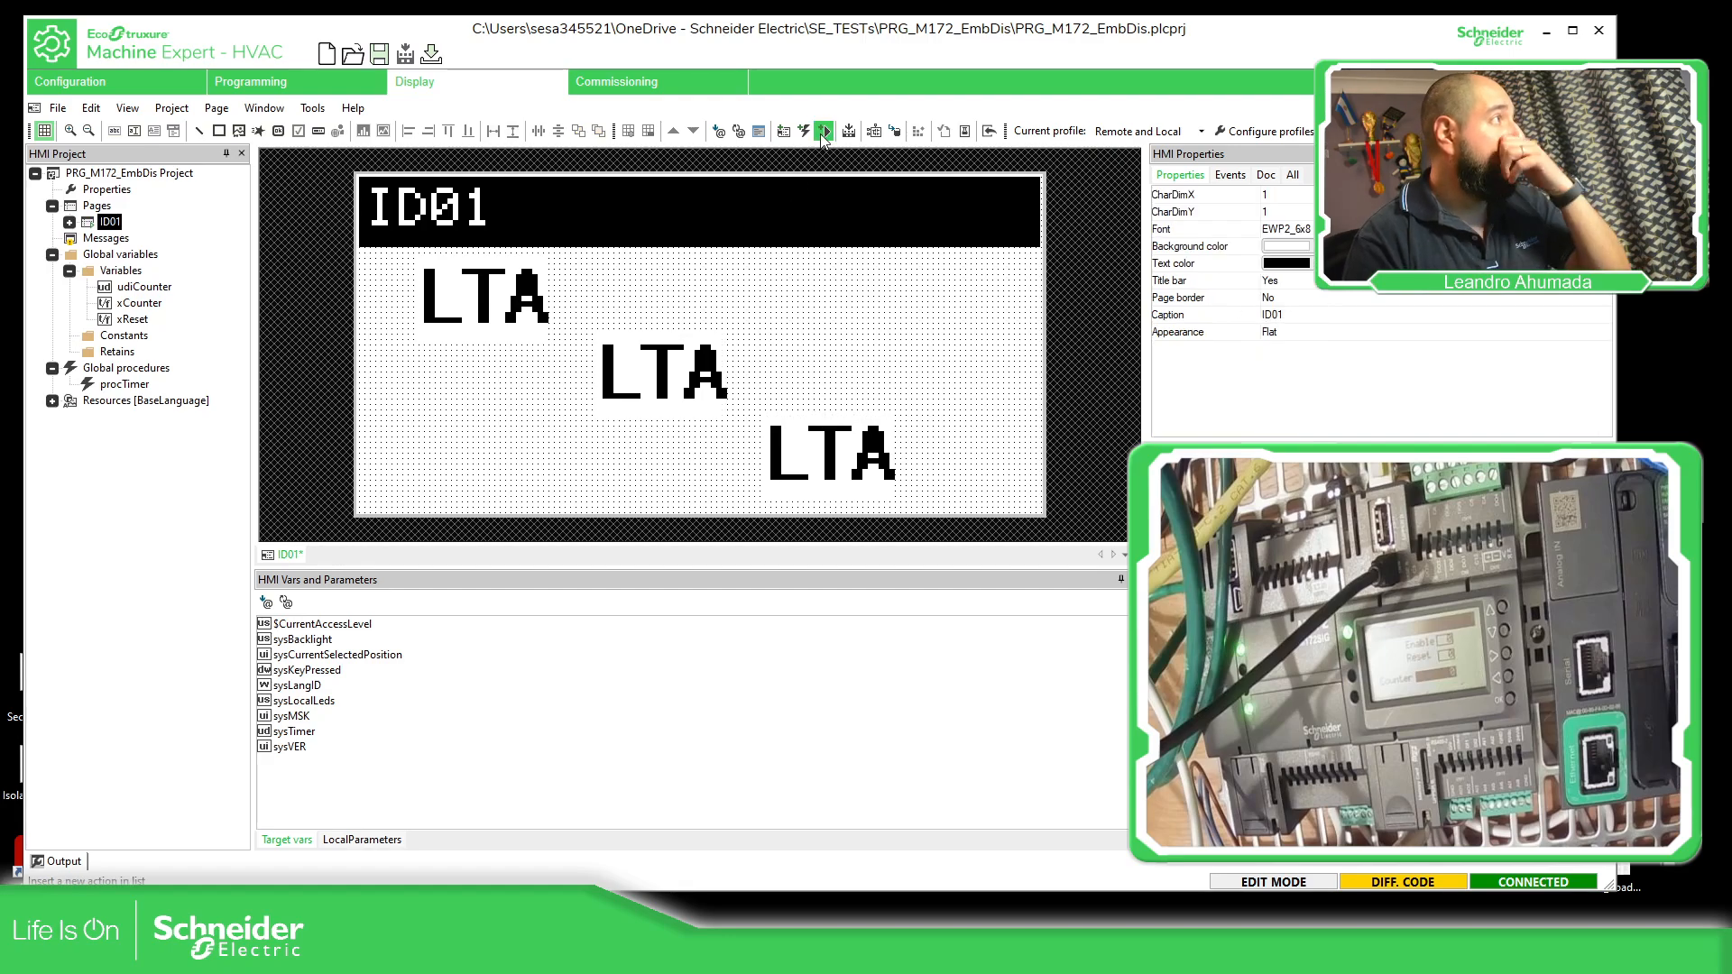
Compile the project and download the PLC program to the controller, accepting the target ID mismatch and the cold restart.
click(436, 54)
click(350, 84)
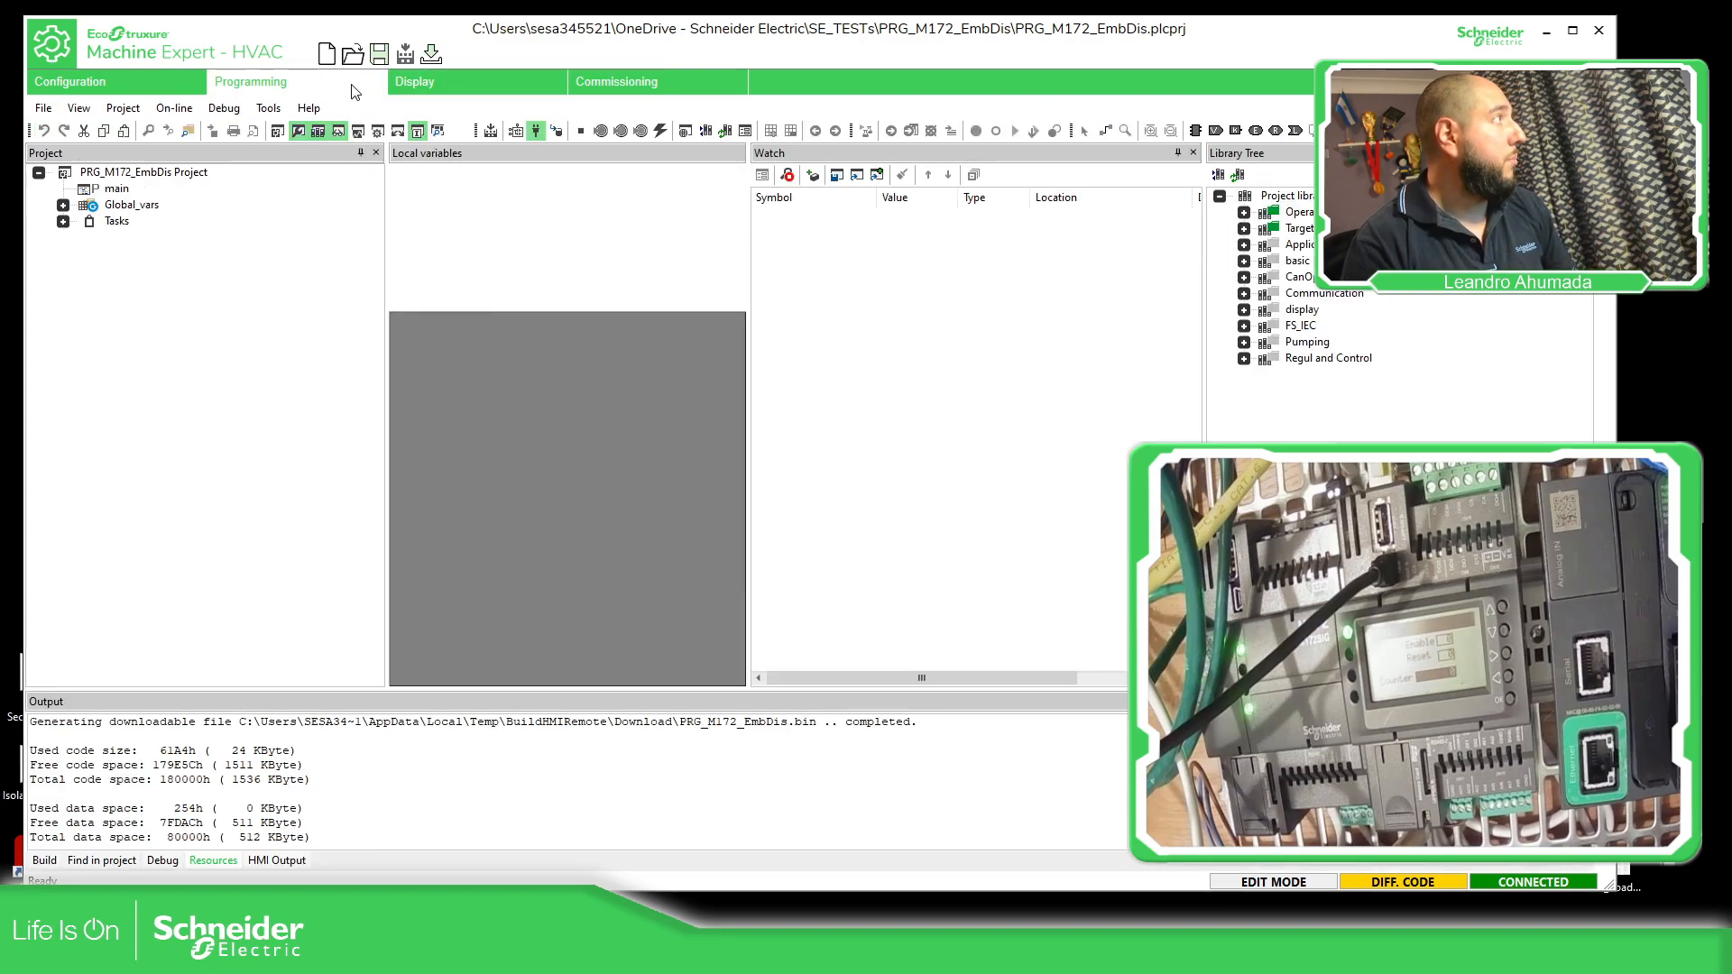
click(557, 133)
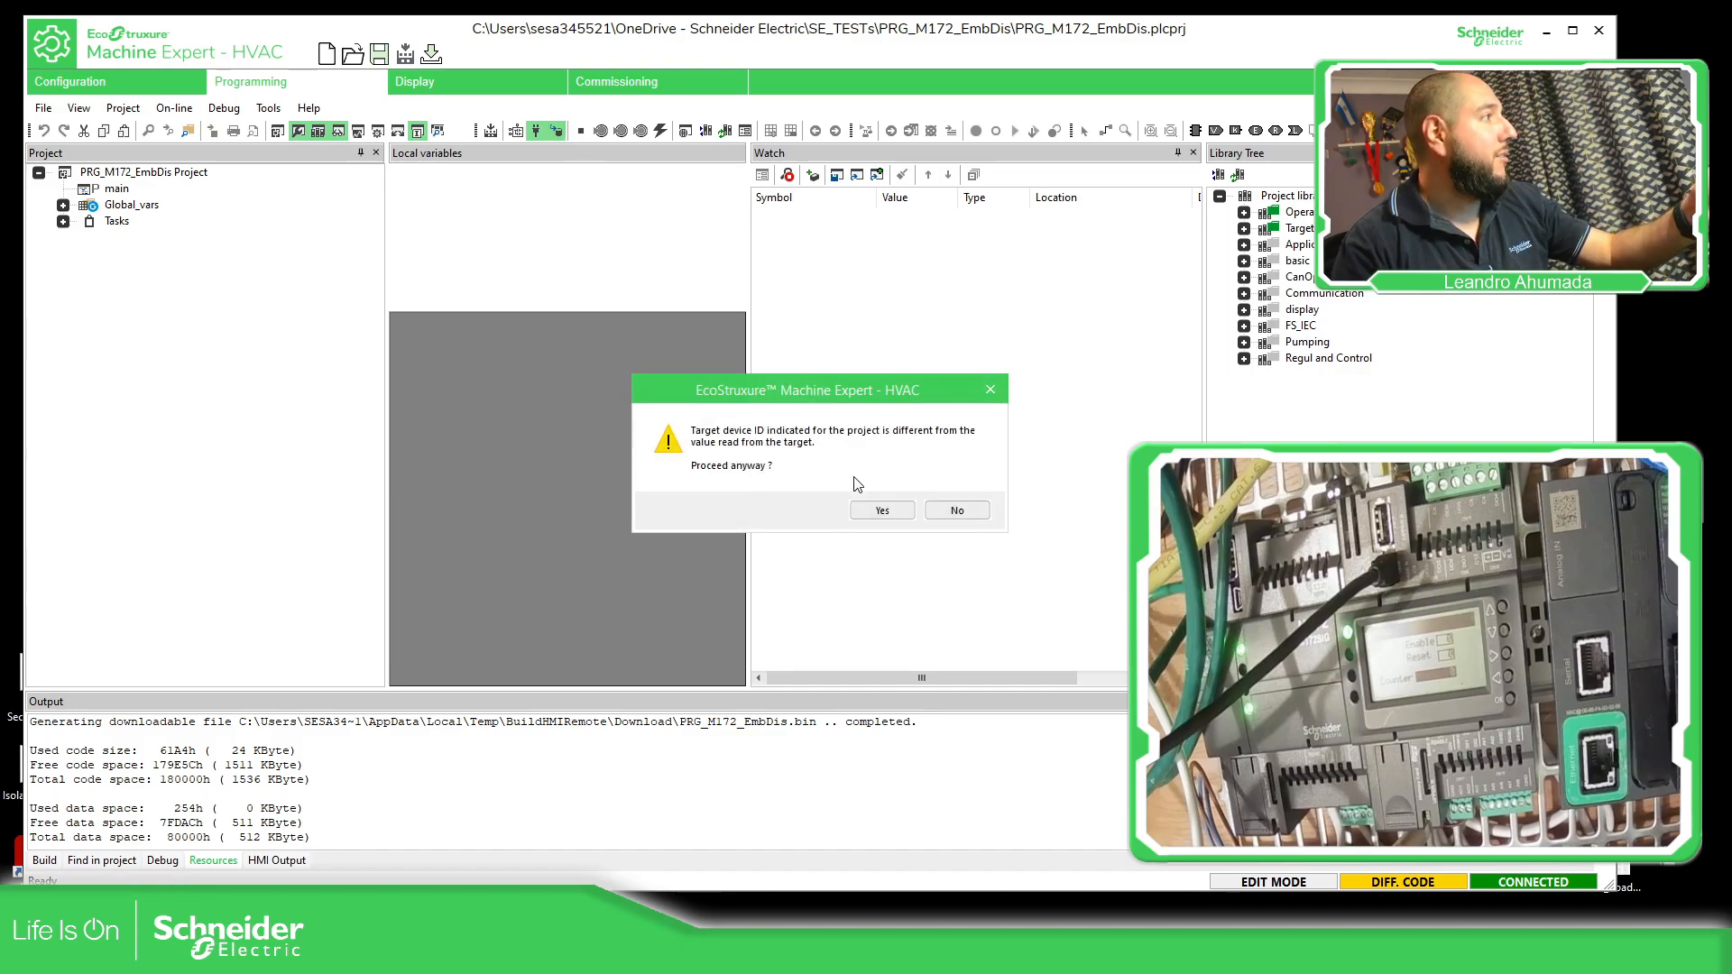
click(878, 509)
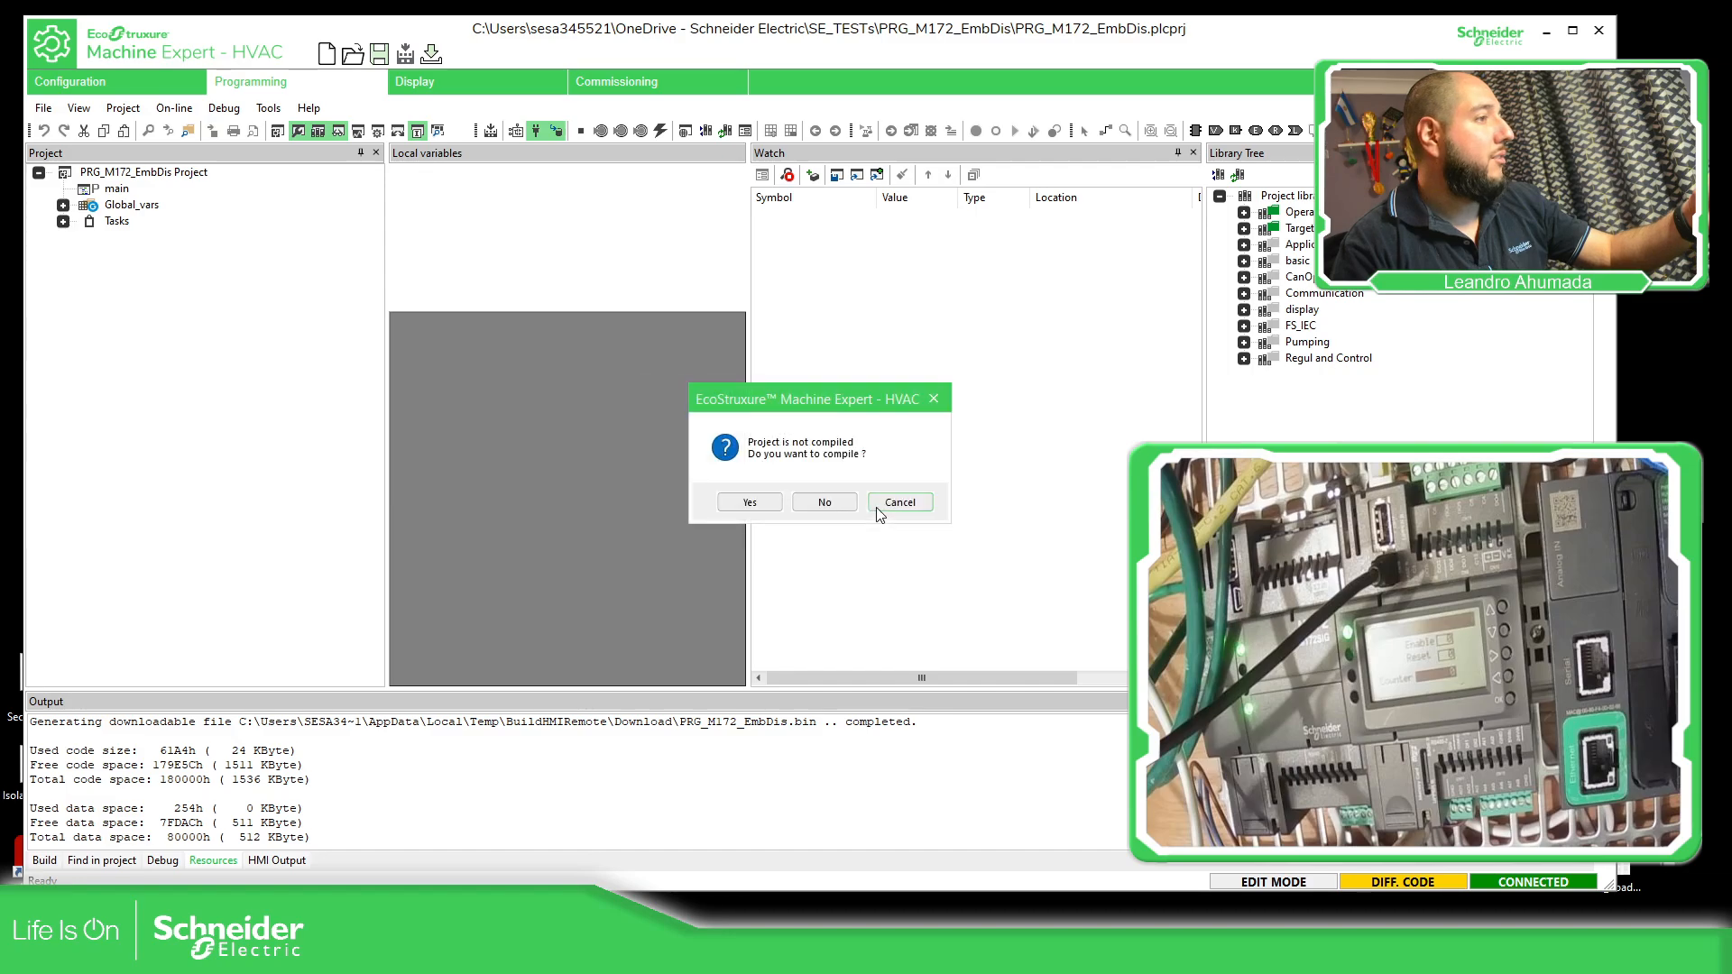
click(758, 503)
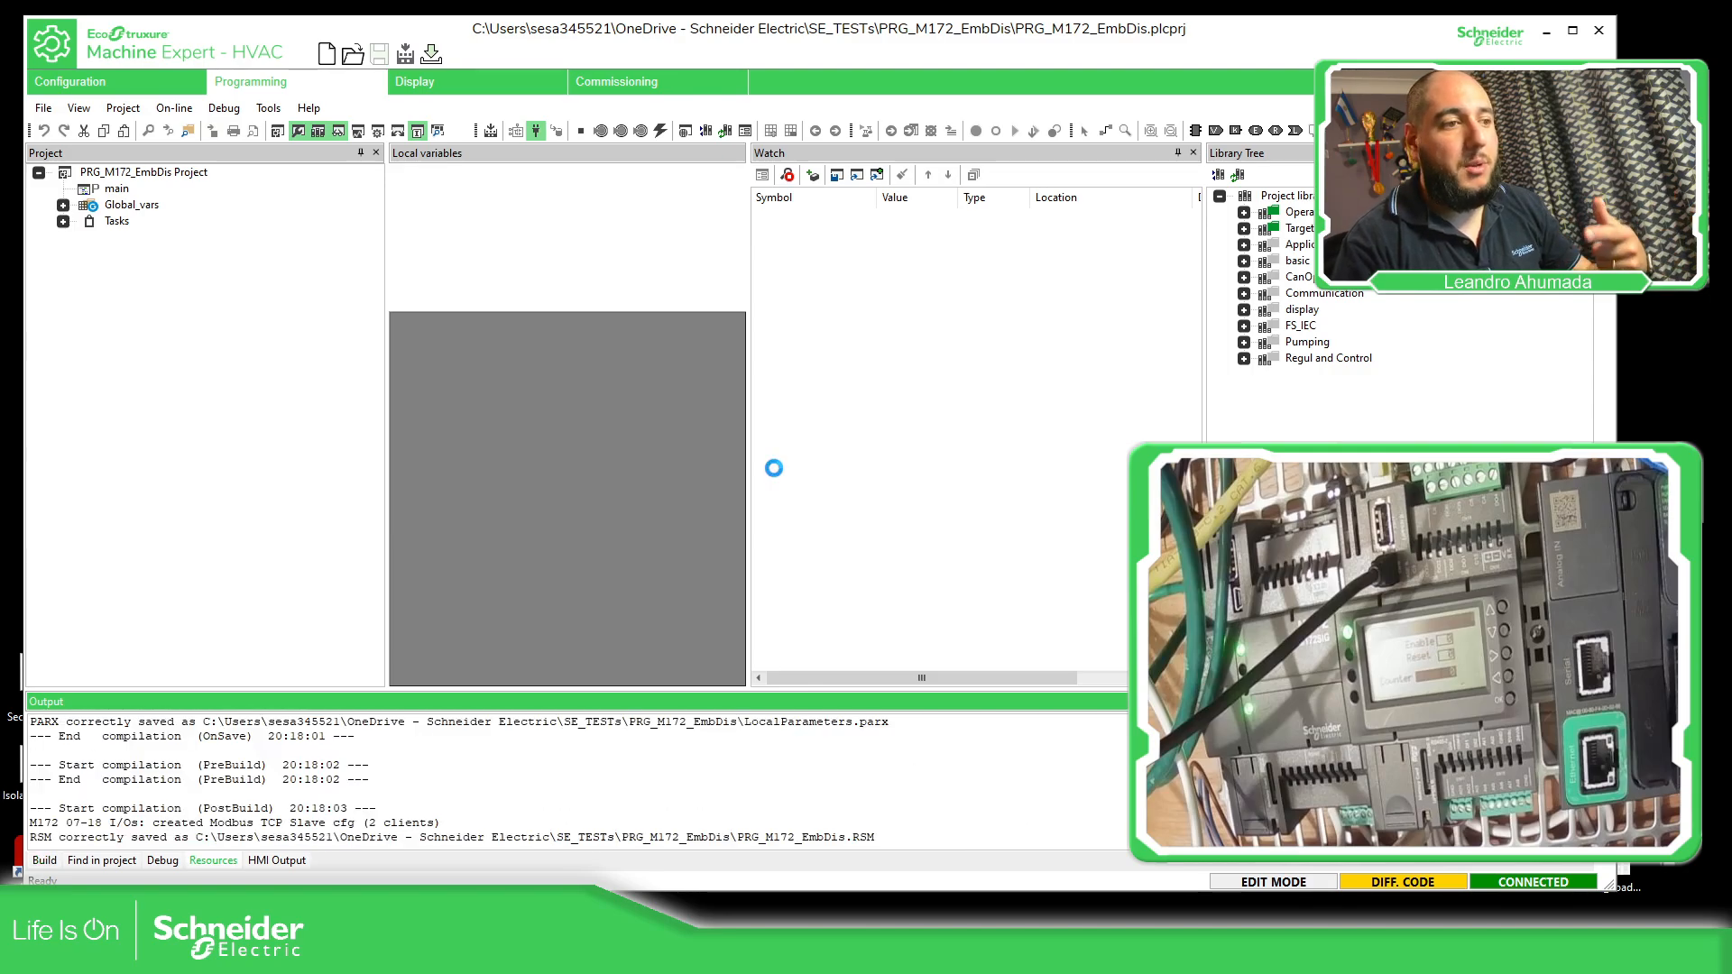
click(883, 514)
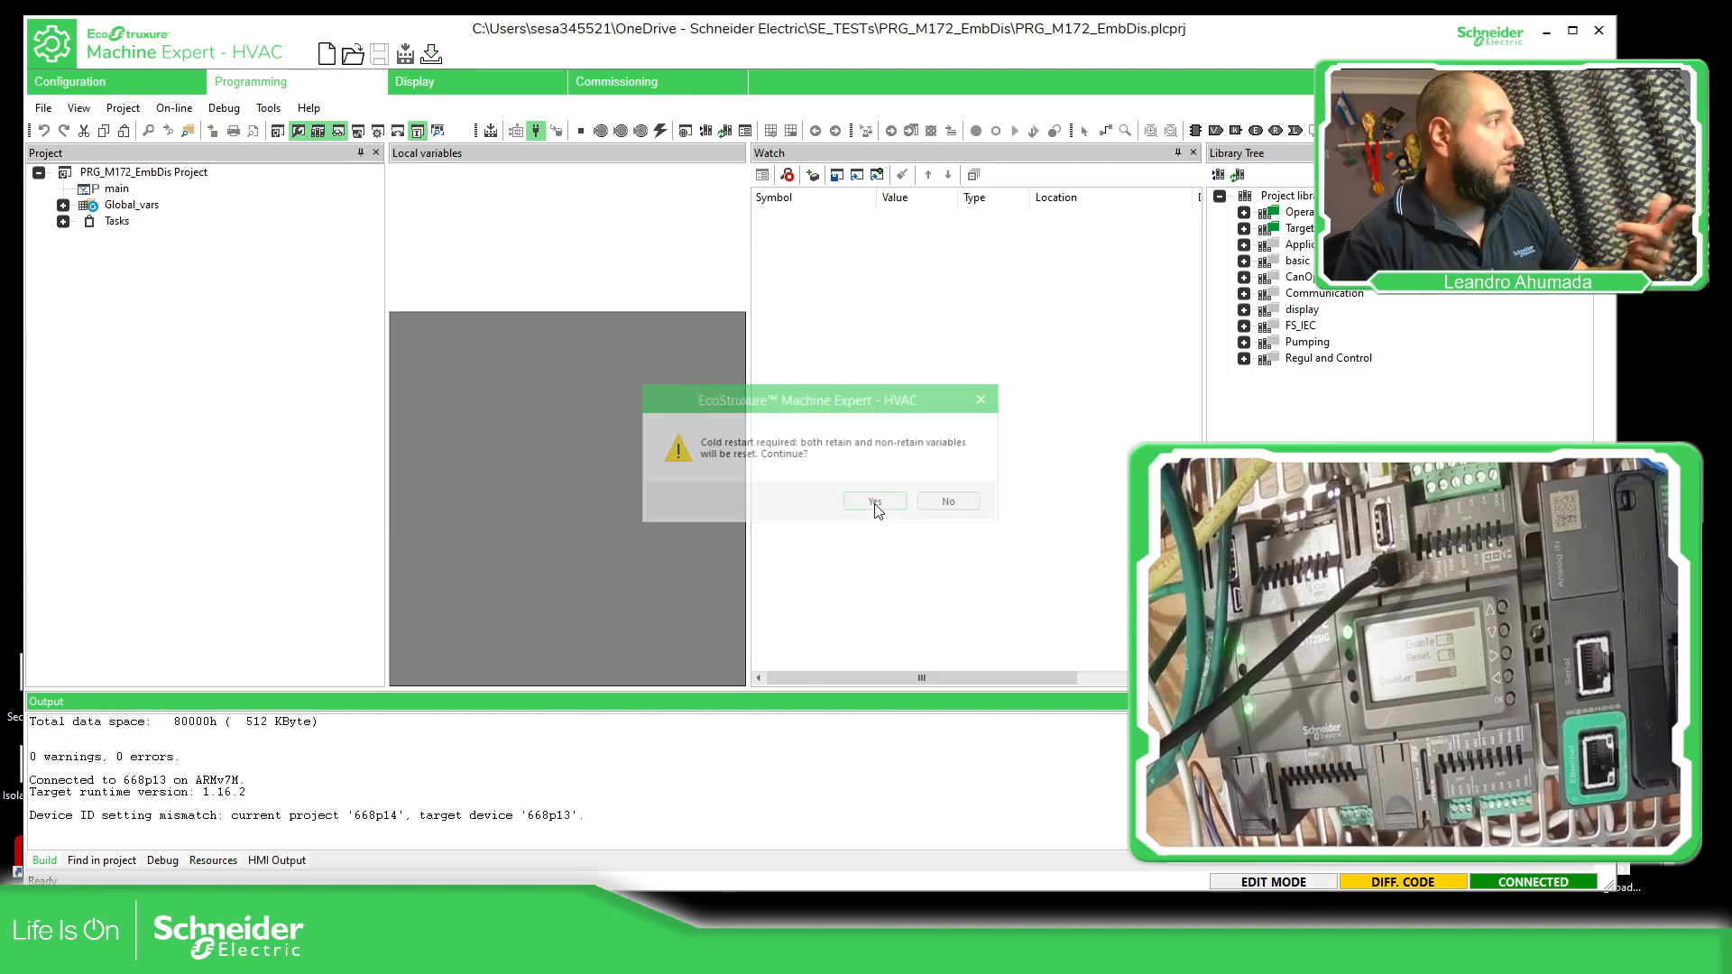
click(881, 511)
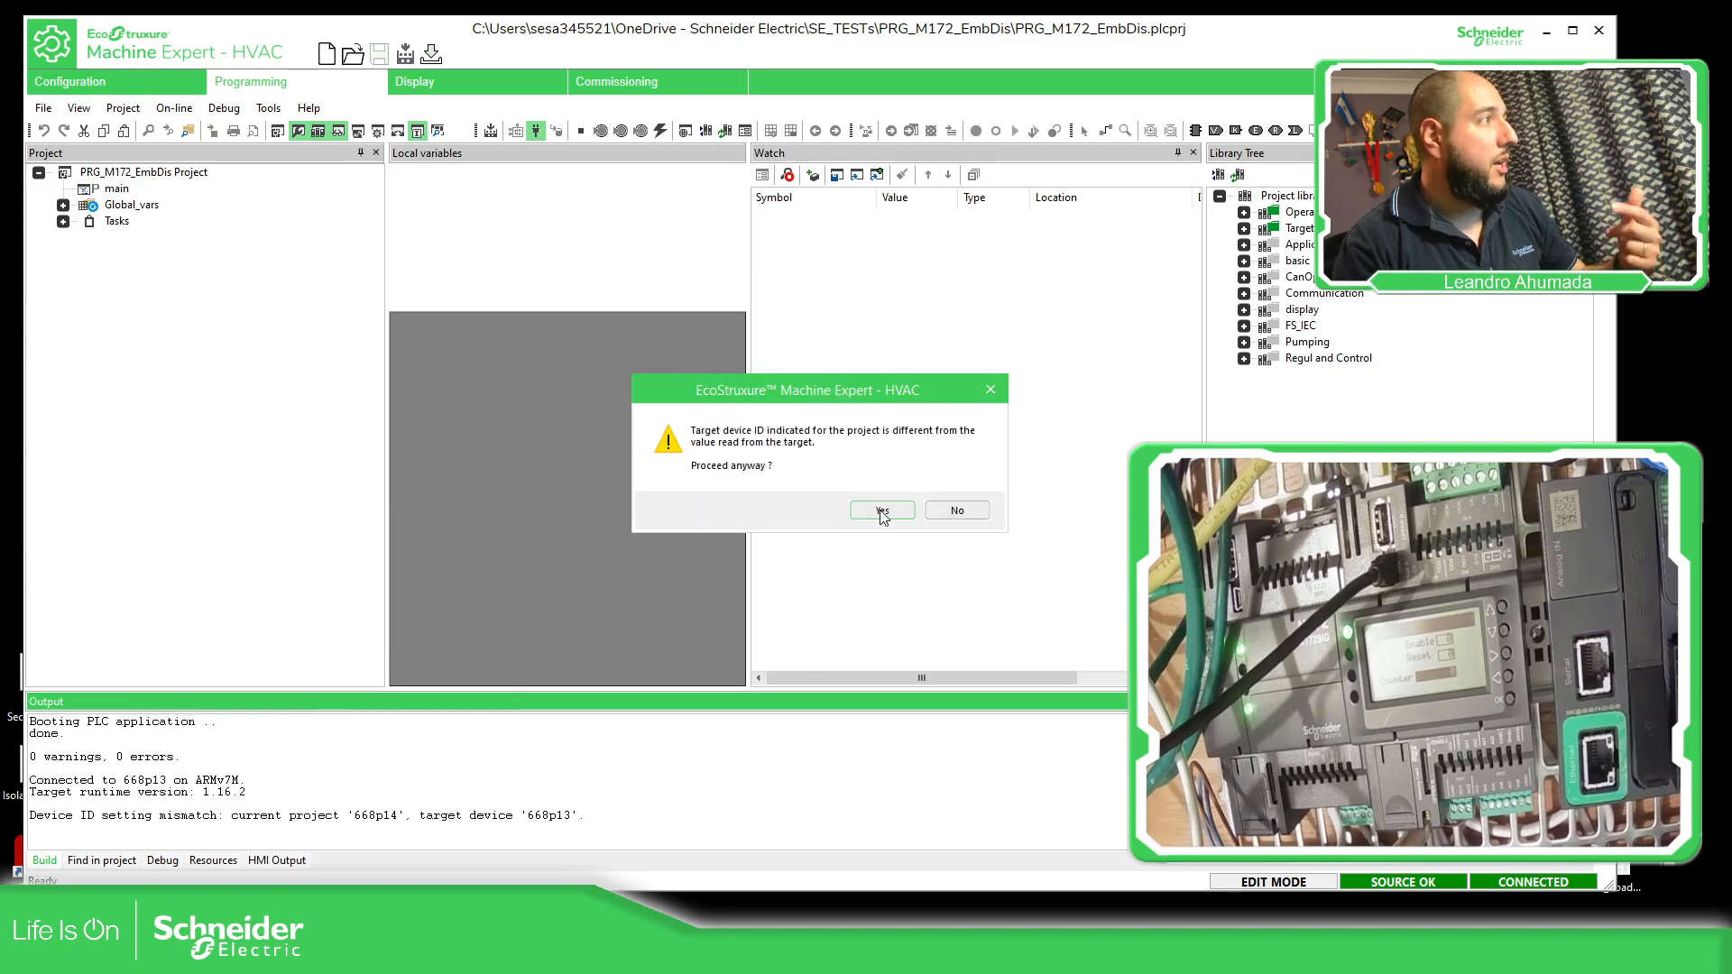
click(882, 512)
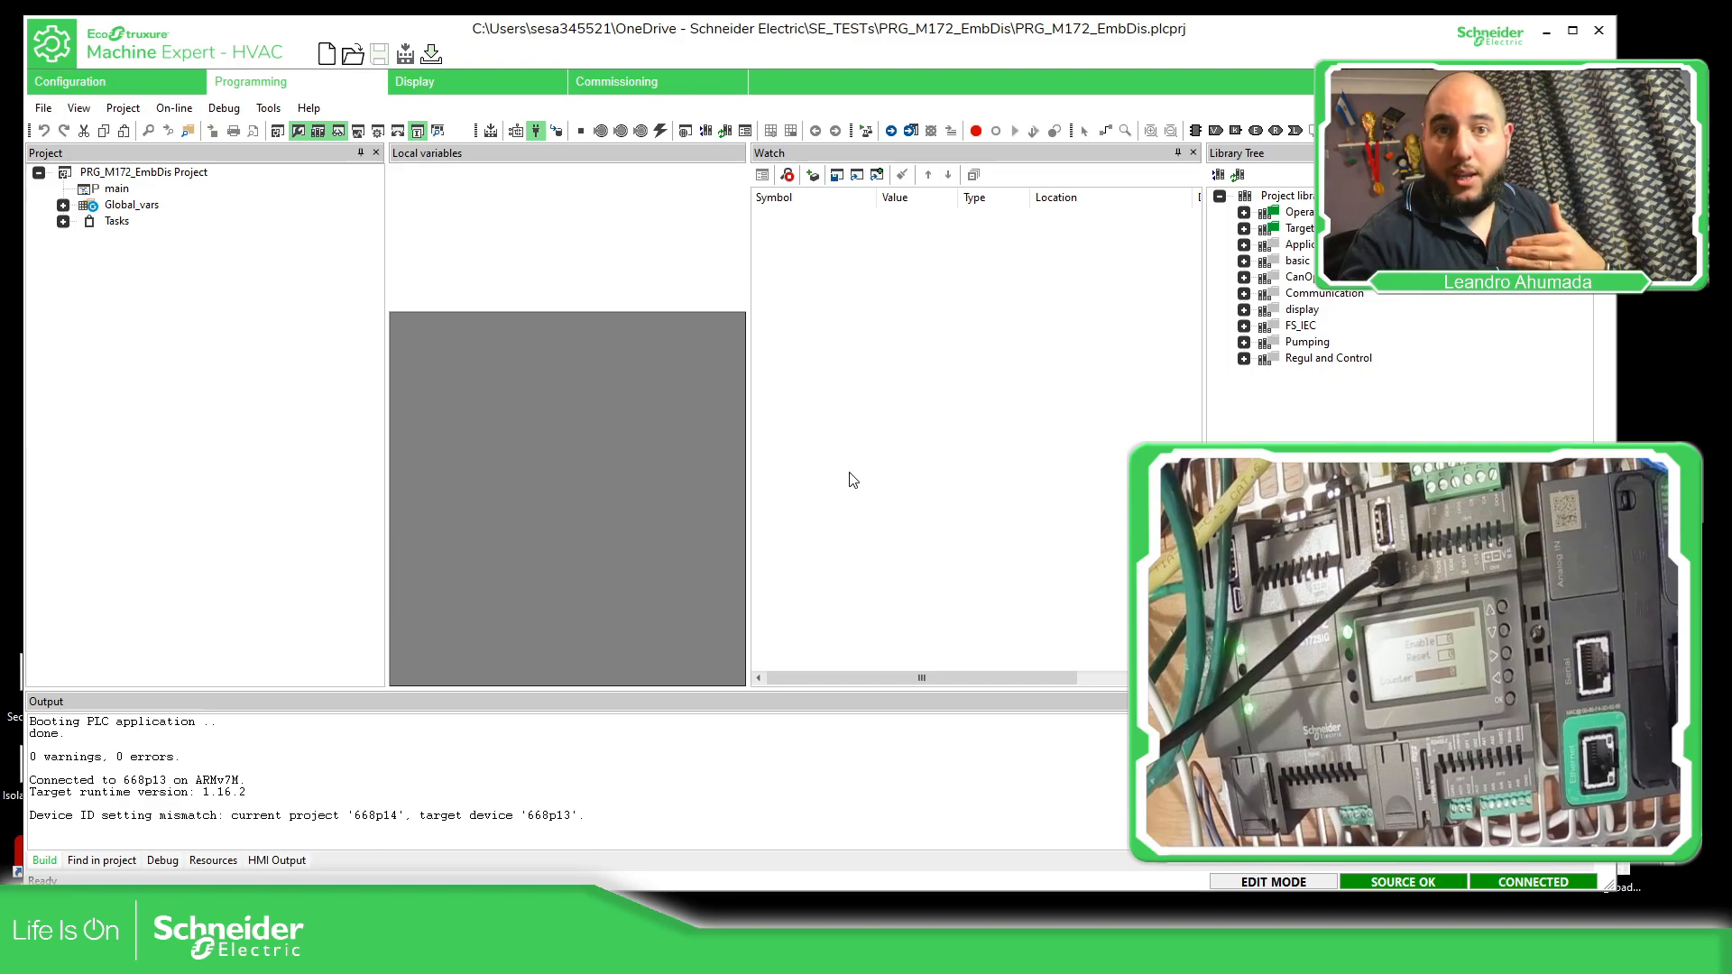
Download everything to the M172 07-18 I/Os, accepting the ID mismatch, including default parameter values and rebooting the controller.
click(431, 56)
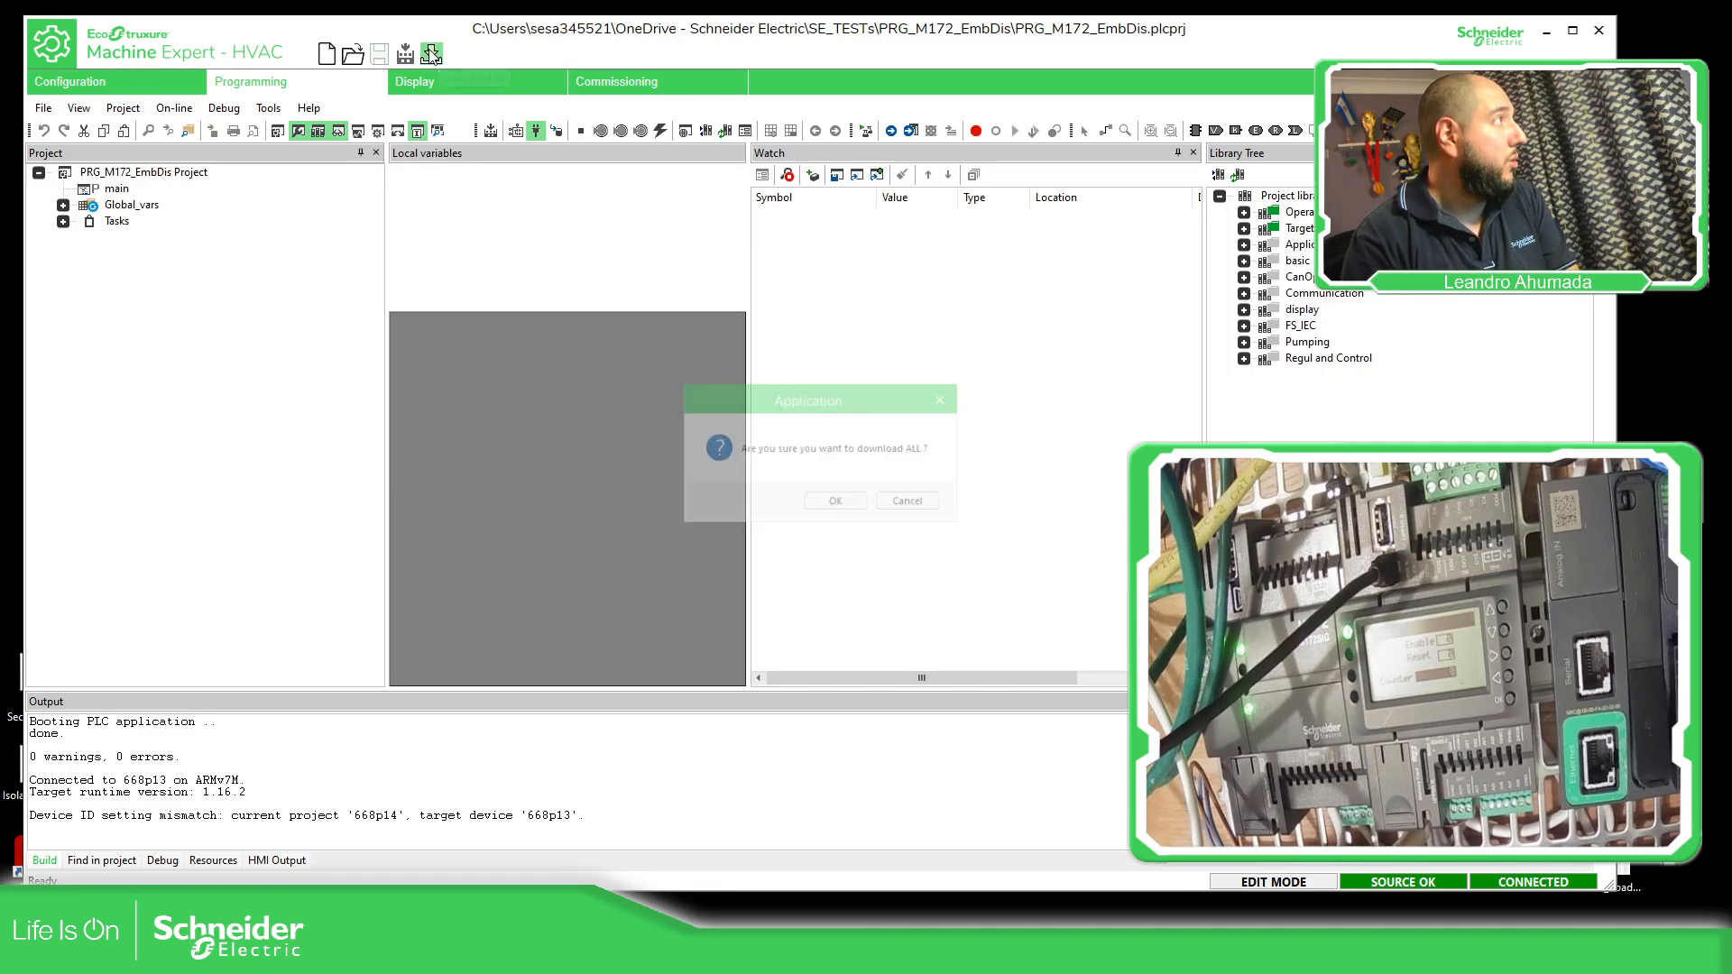
click(844, 502)
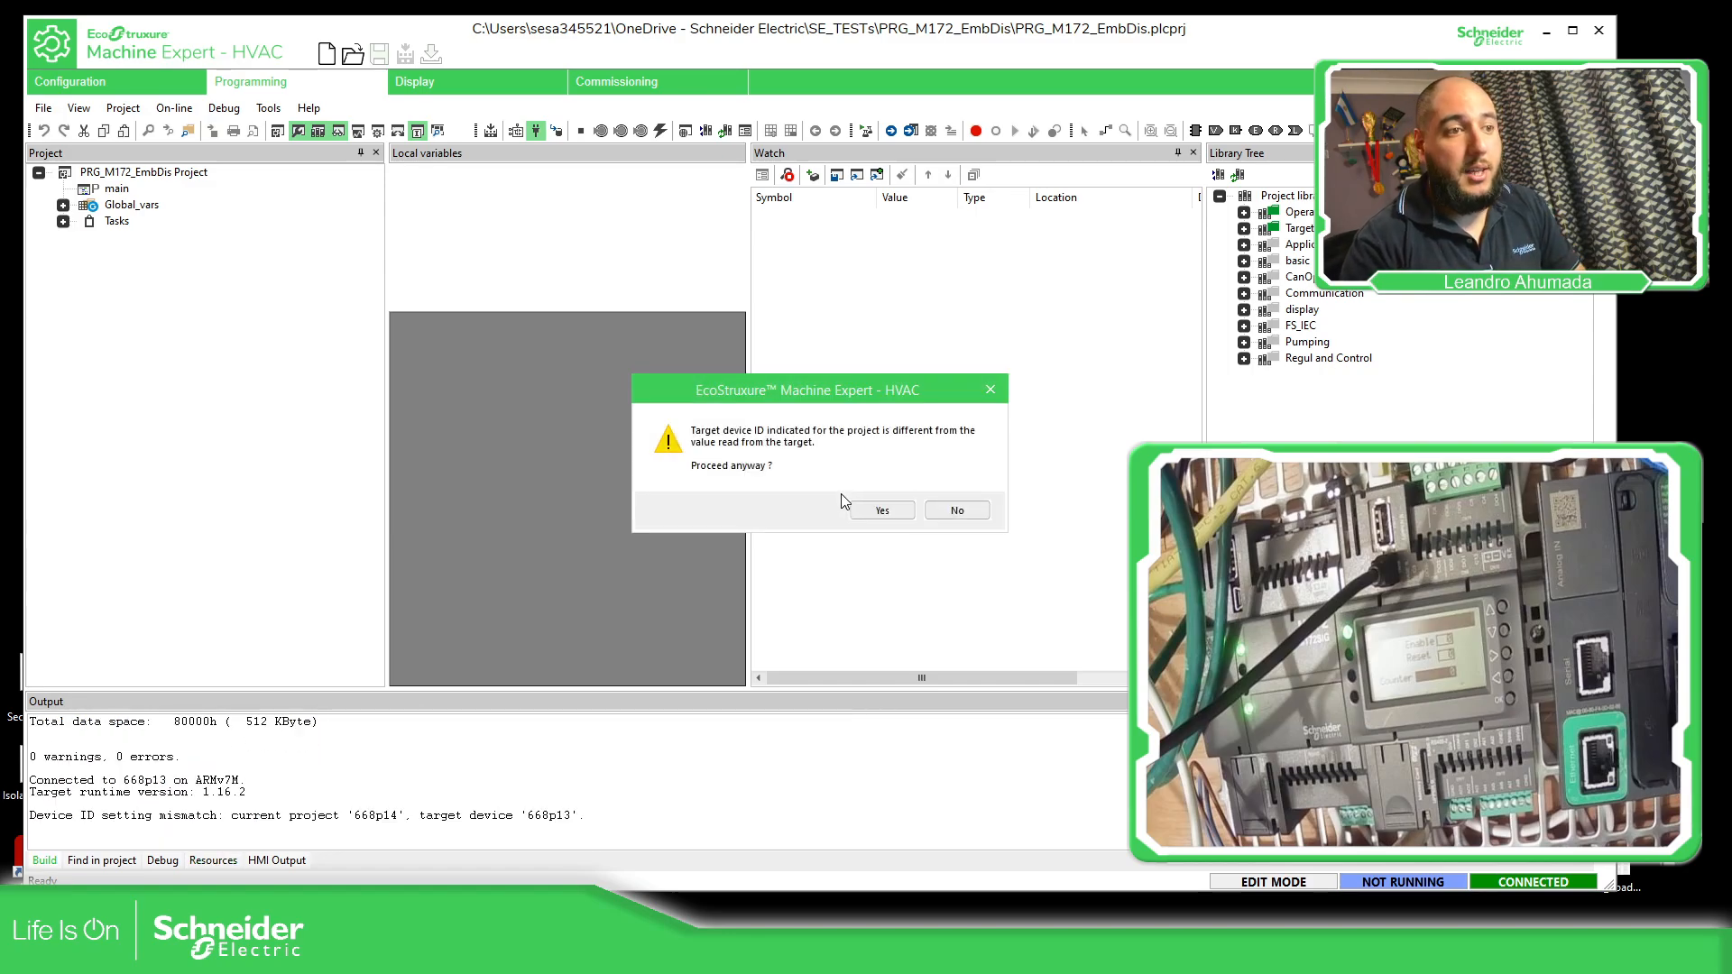
click(857, 510)
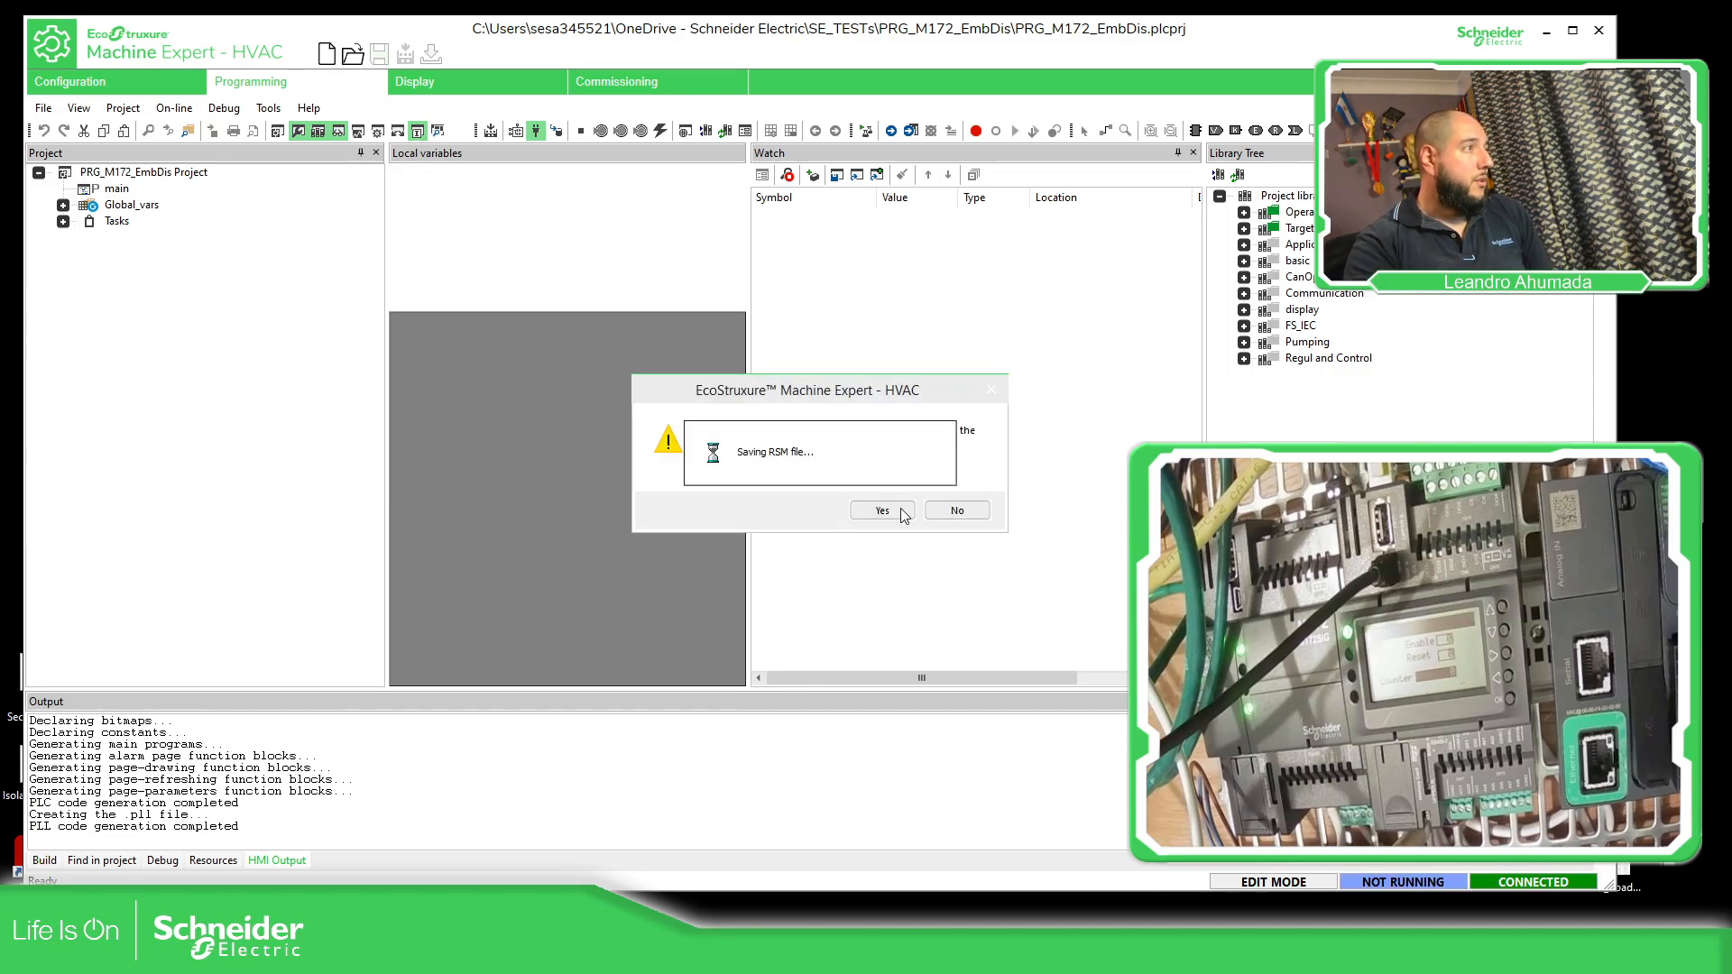
click(898, 511)
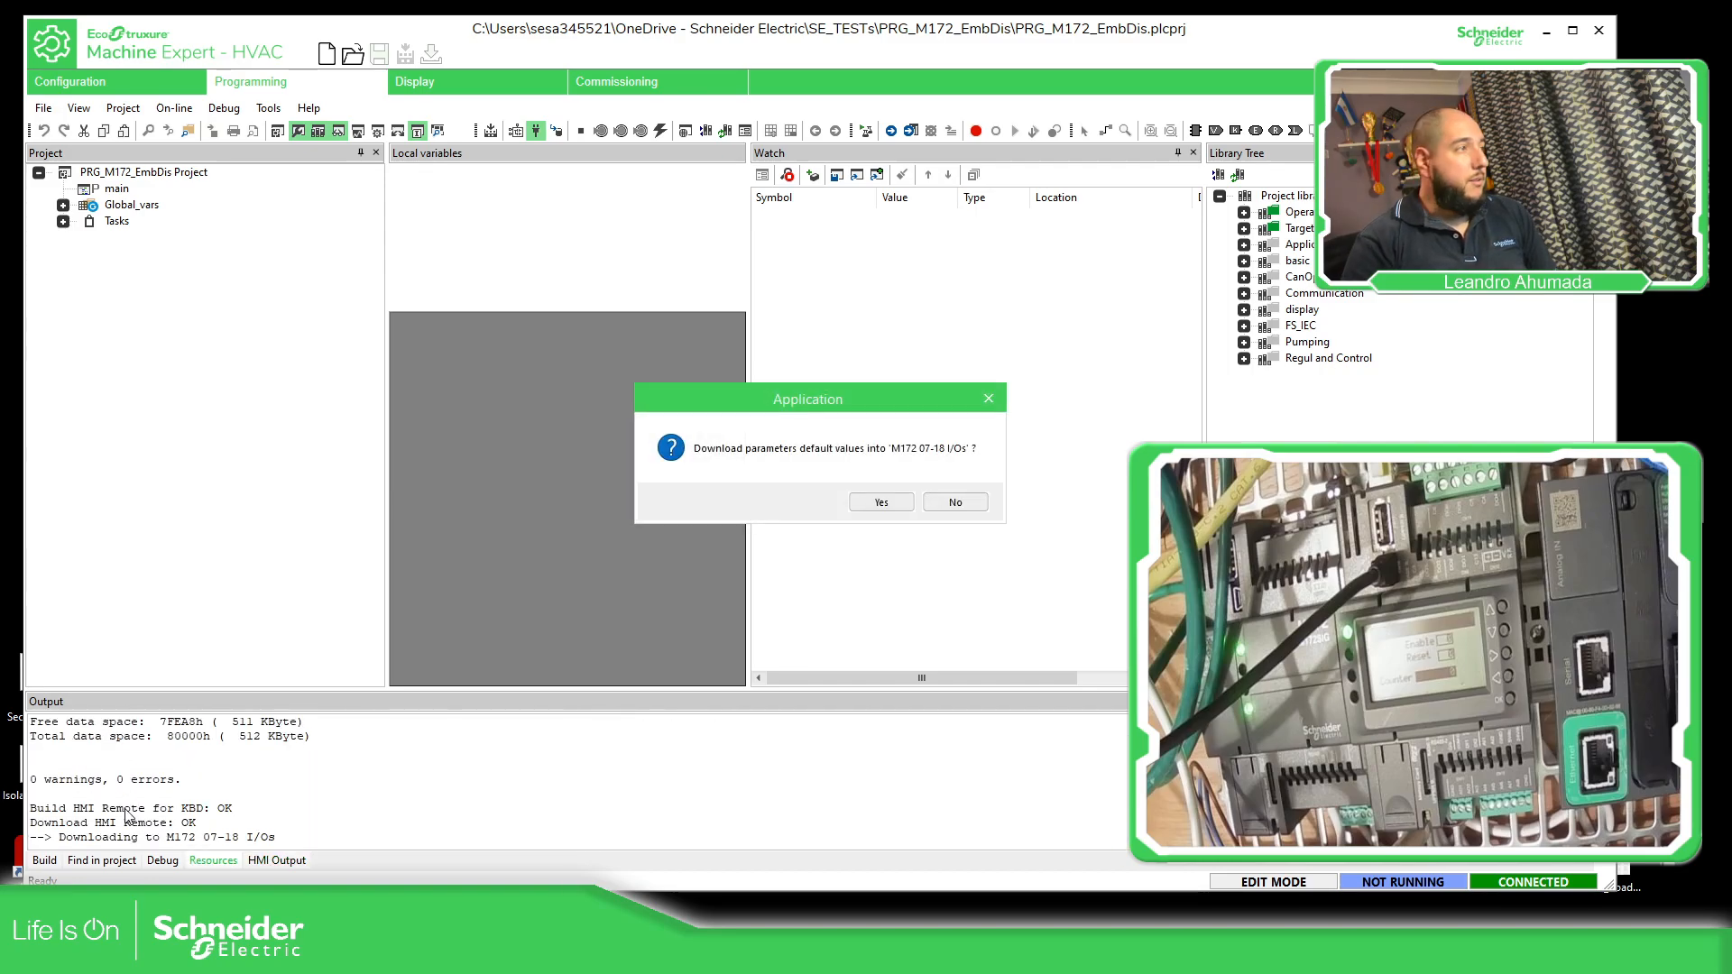
click(883, 504)
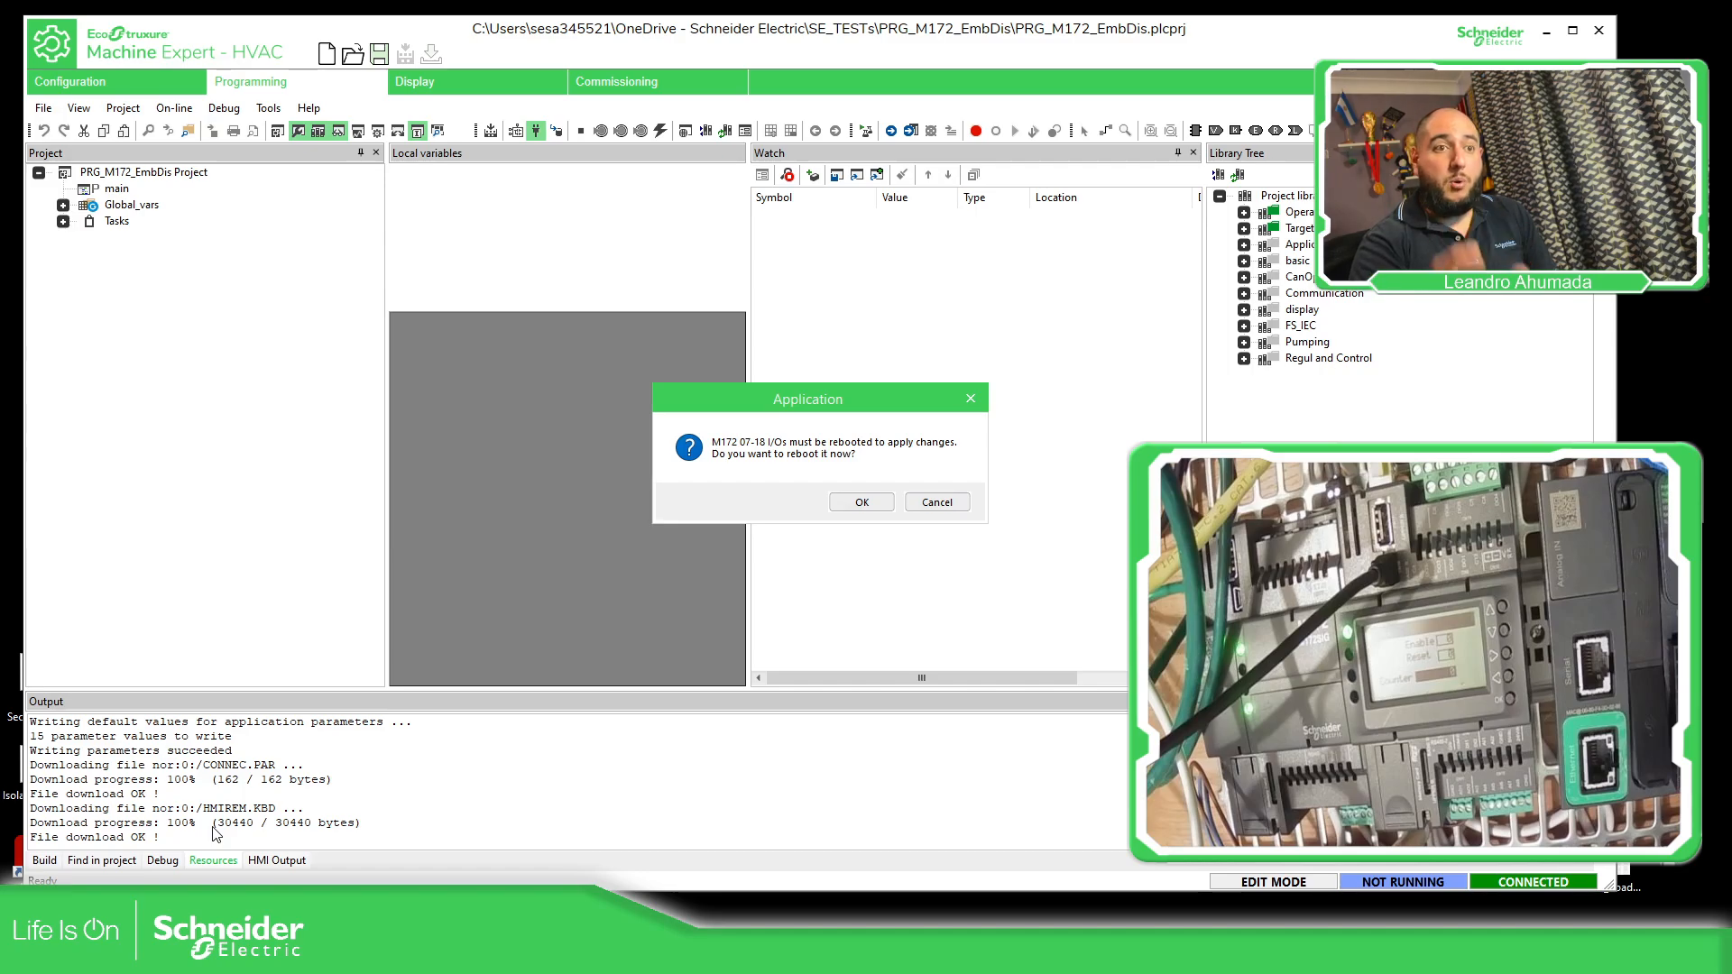
click(862, 504)
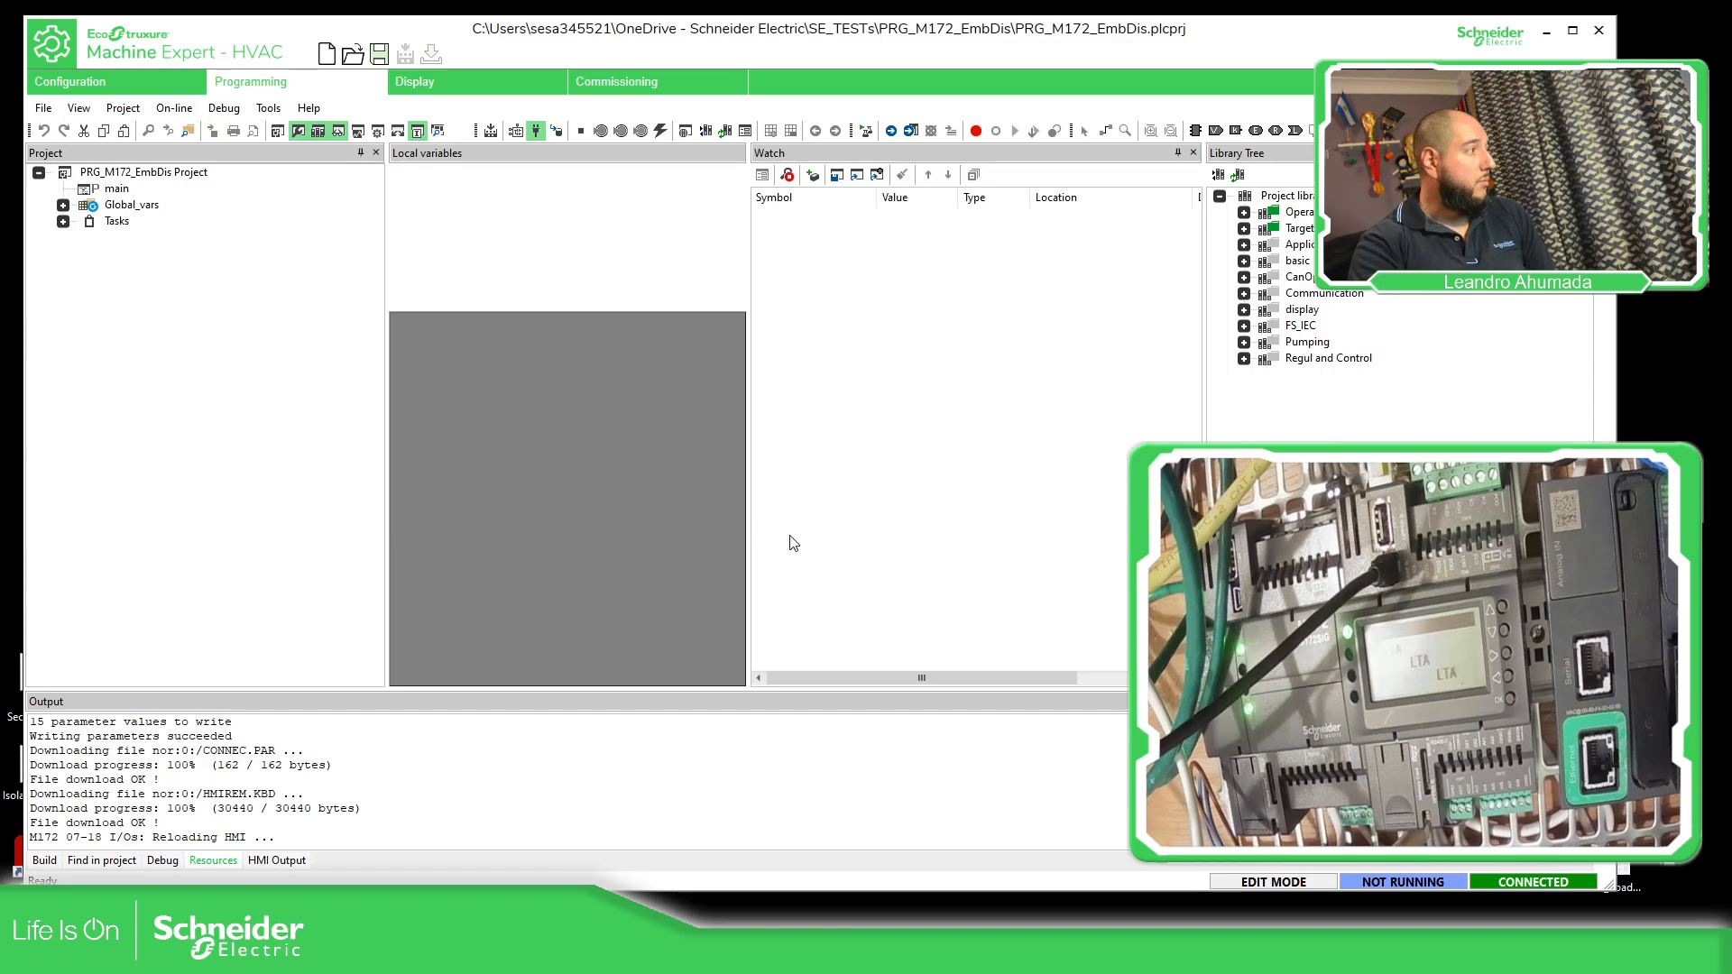